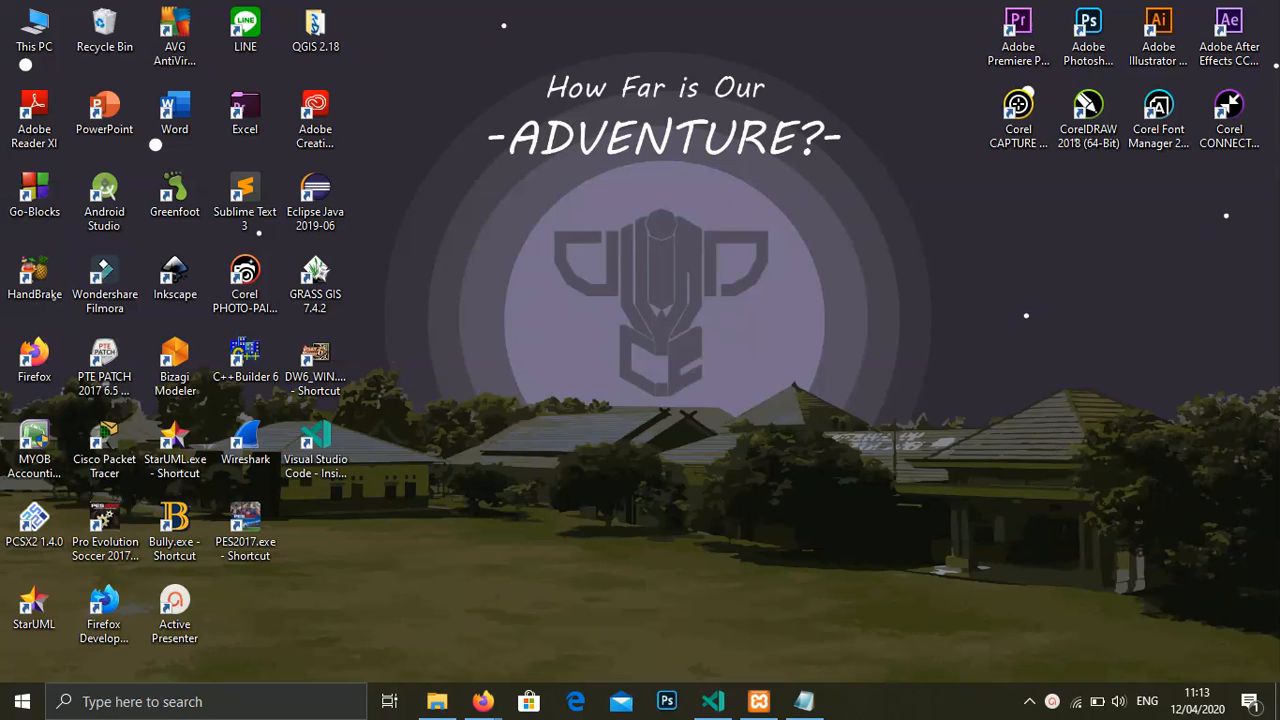
Switch to the localhost/tbpbd page in Firefox and look over the water distribution map of Padang.
key(alt+Tab)
key(alt+Tab)
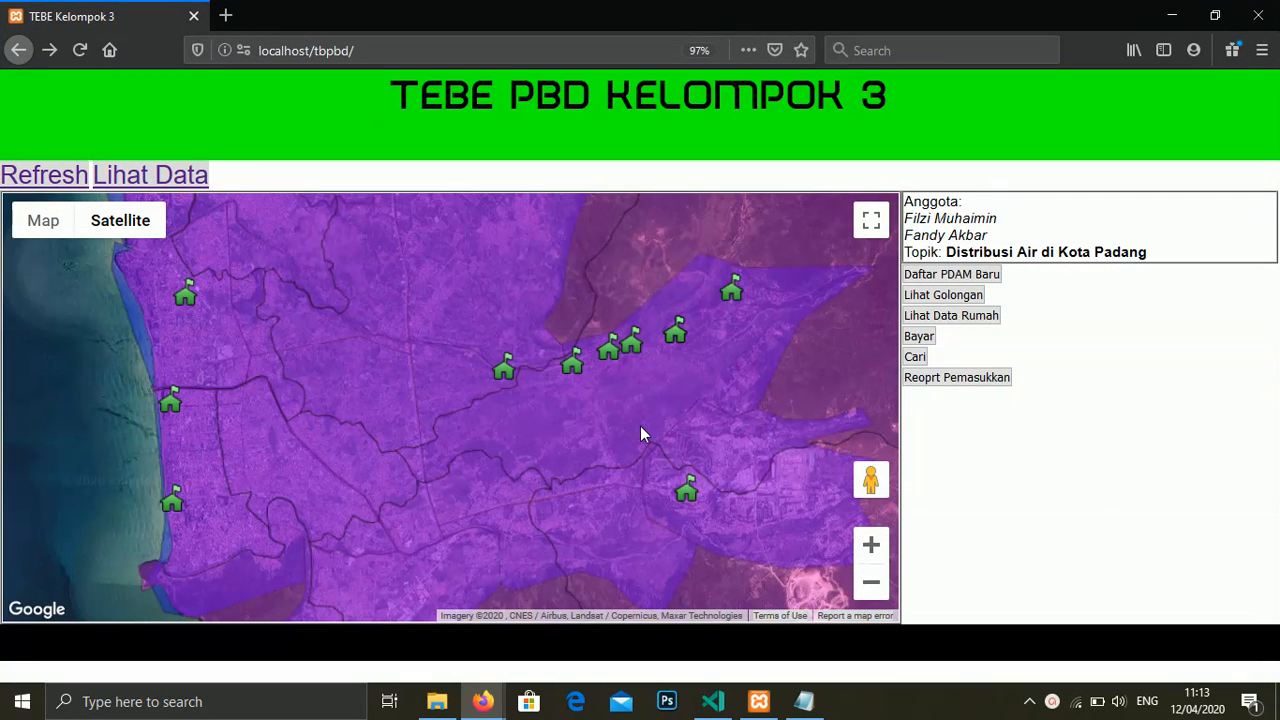
drag(946, 252, 1058, 254)
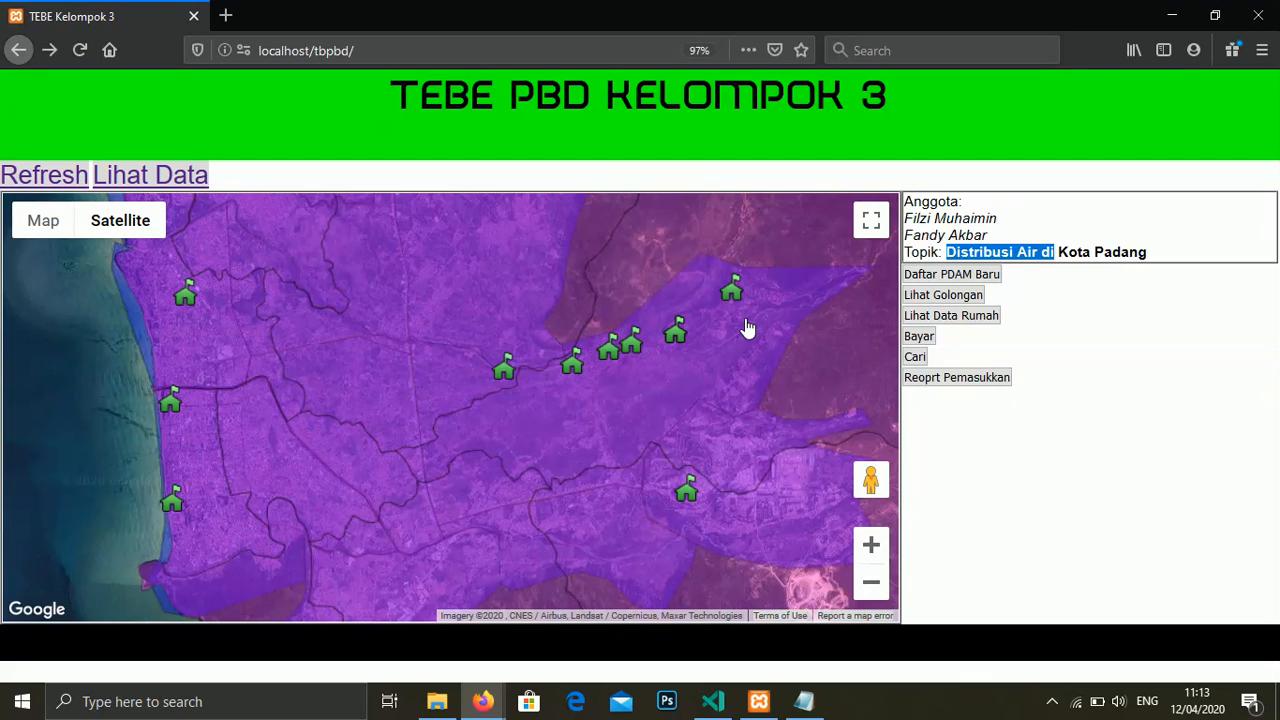
scroll(745, 328, down, 2)
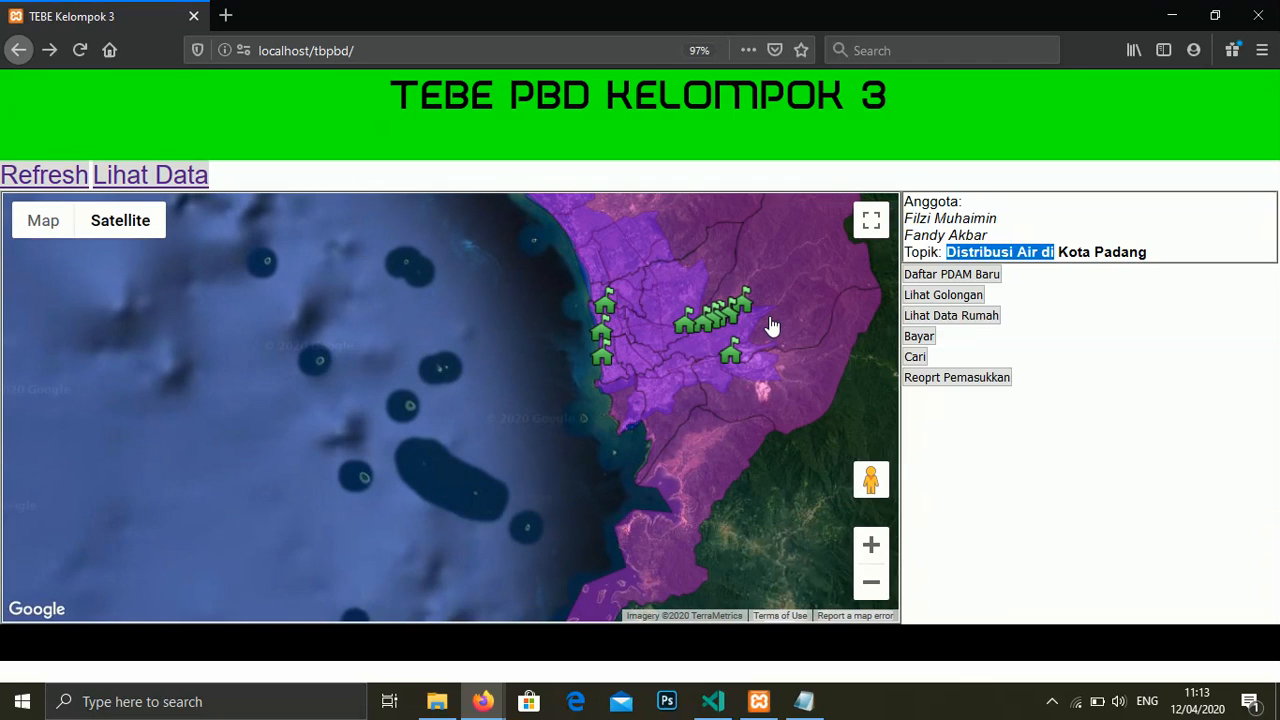
drag(772, 326, 717, 369)
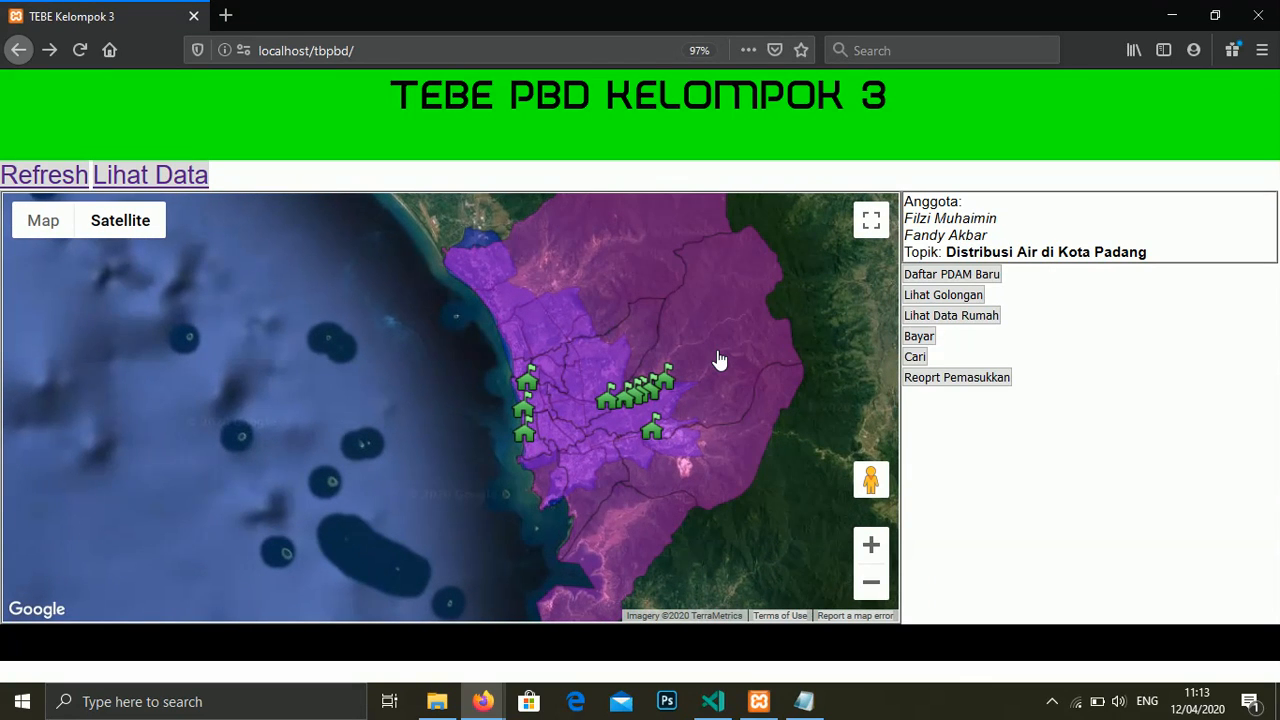
scroll(718, 360, up, 1)
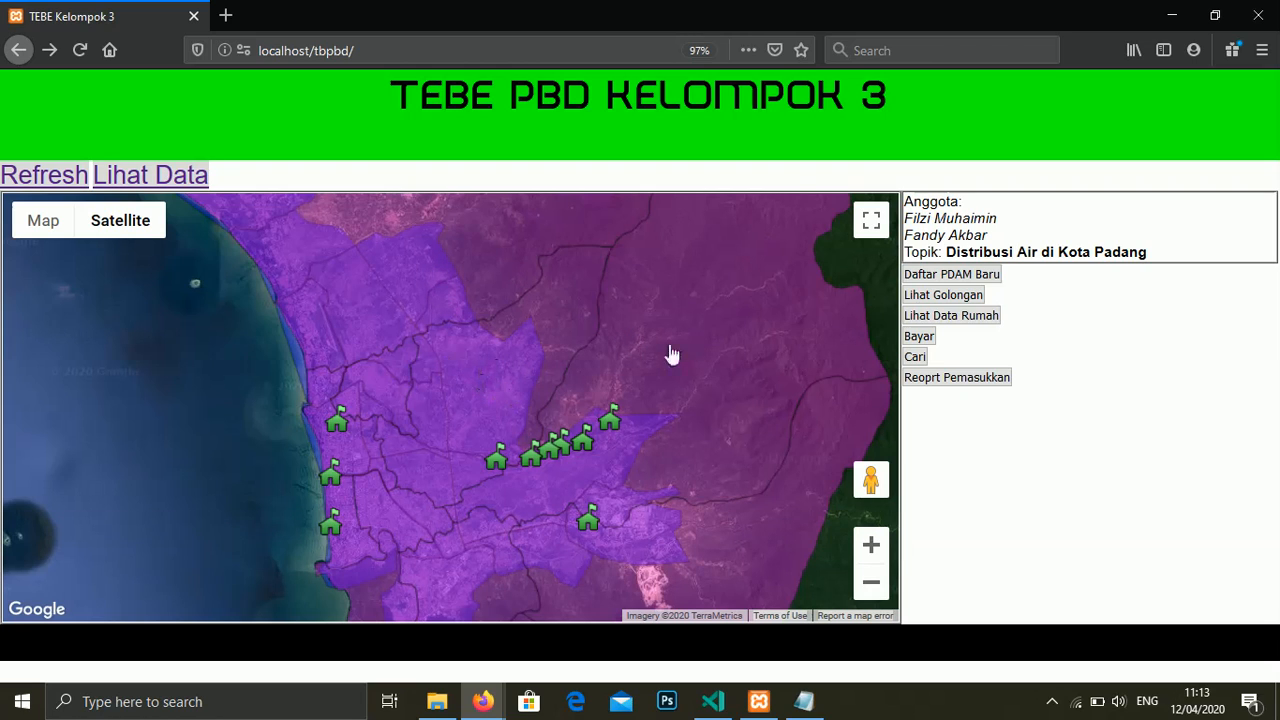
View the district info windows on the map, starting with the large eastern district, and close each one.
click(723, 335)
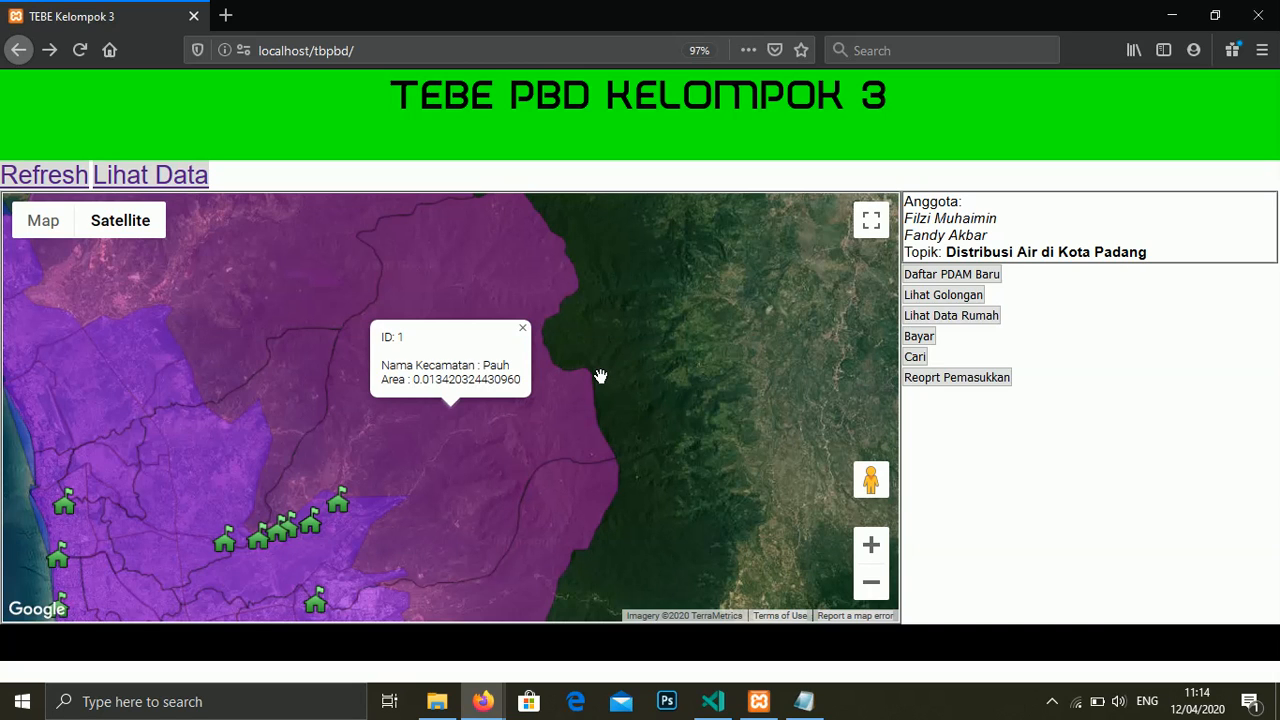
click(522, 327)
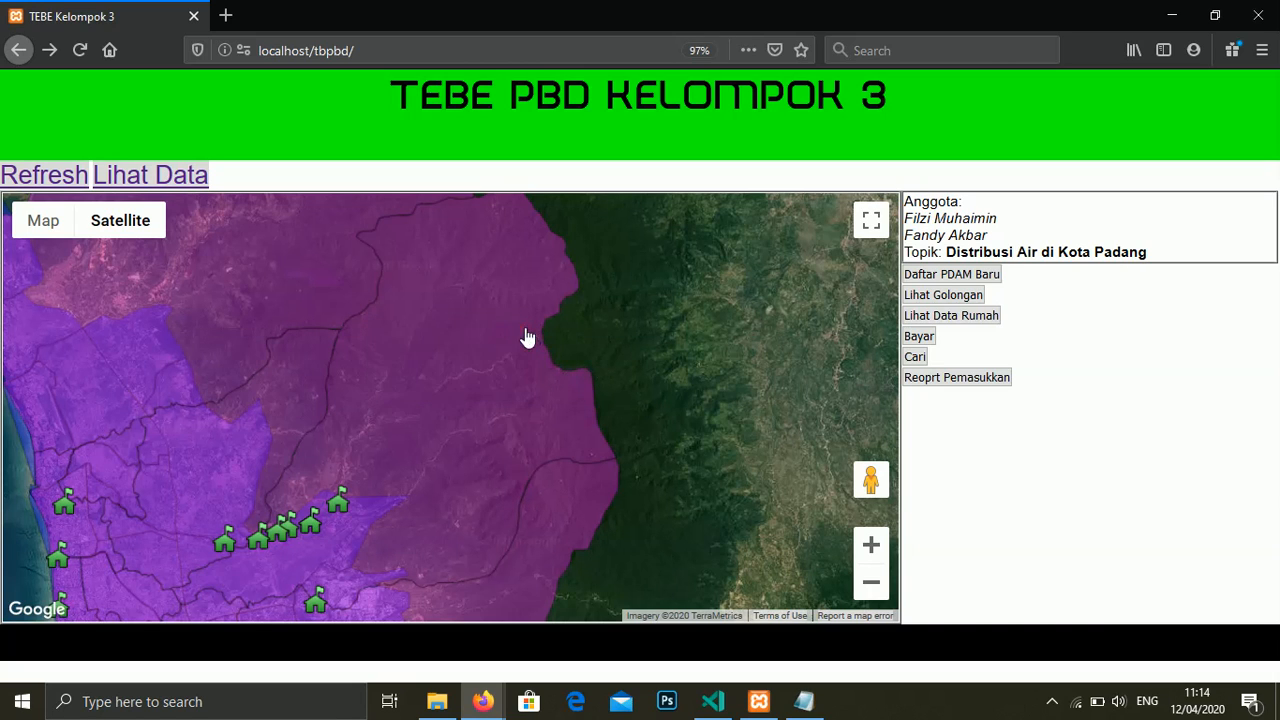
drag(426, 425, 654, 343)
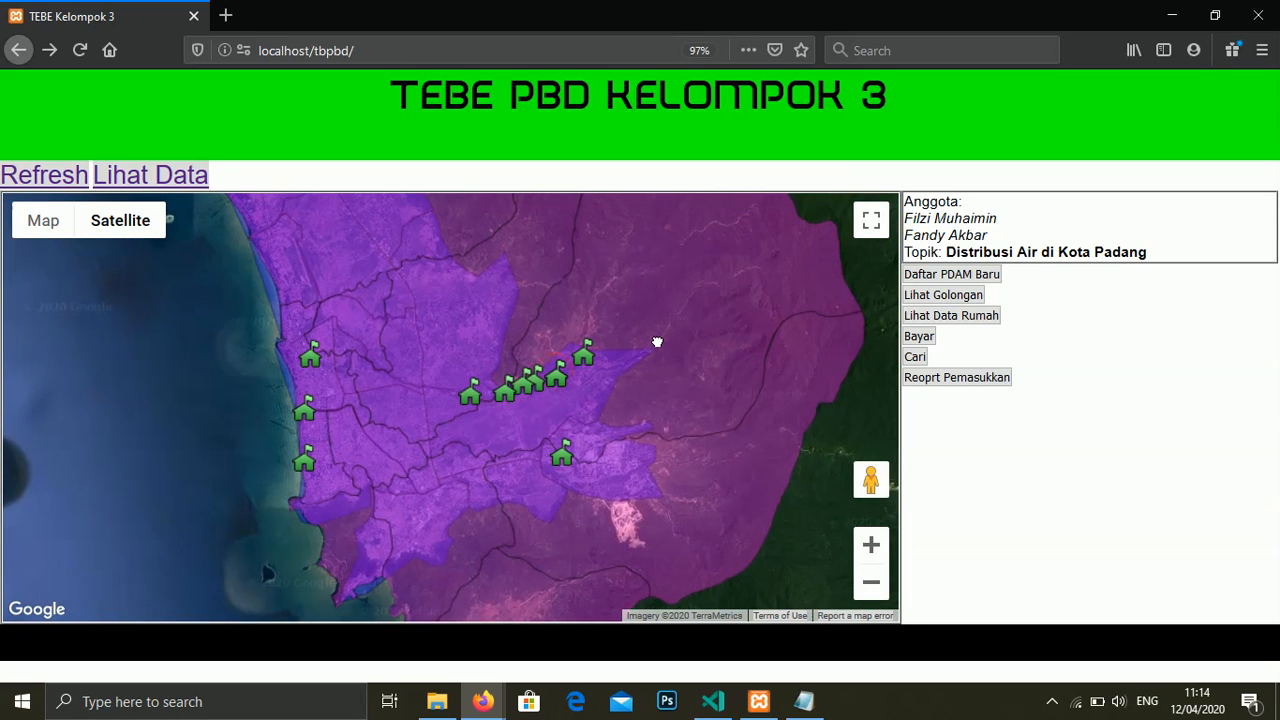
click(518, 334)
click(521, 328)
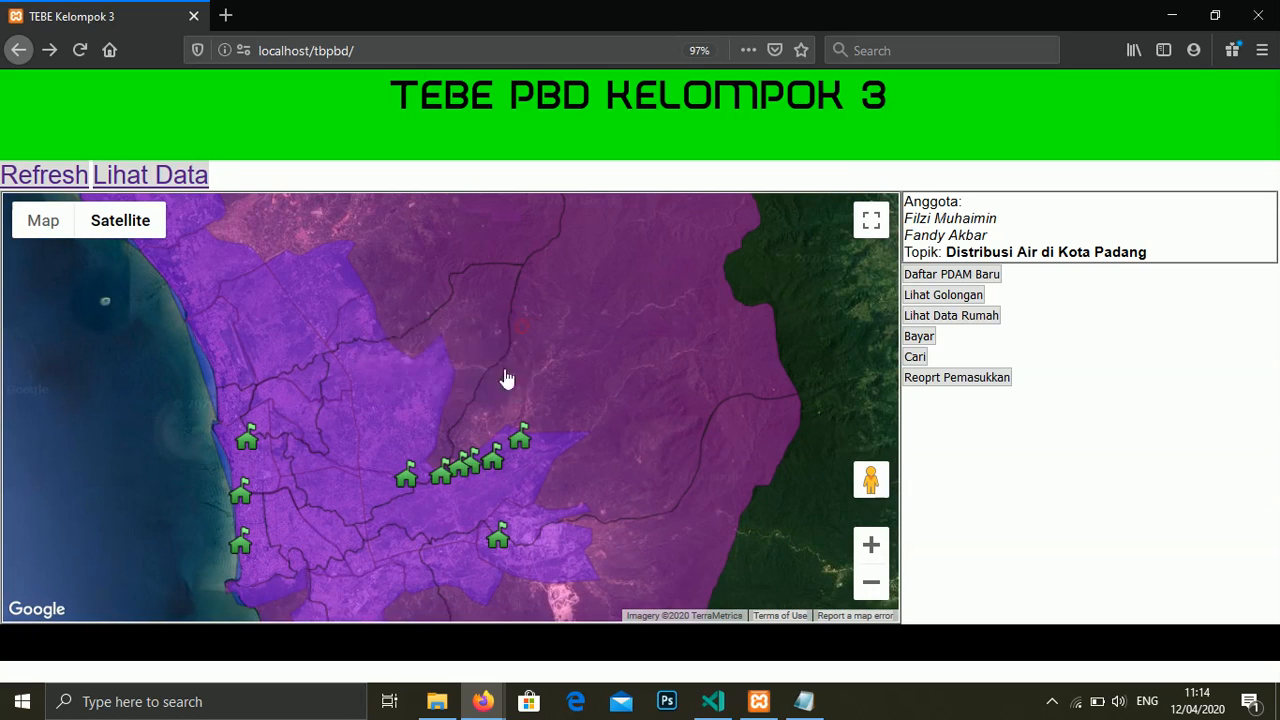
View the customer details of the northeasternmost house marker and close its info window.
scroll(419, 411, up, 1)
drag(390, 437, 466, 286)
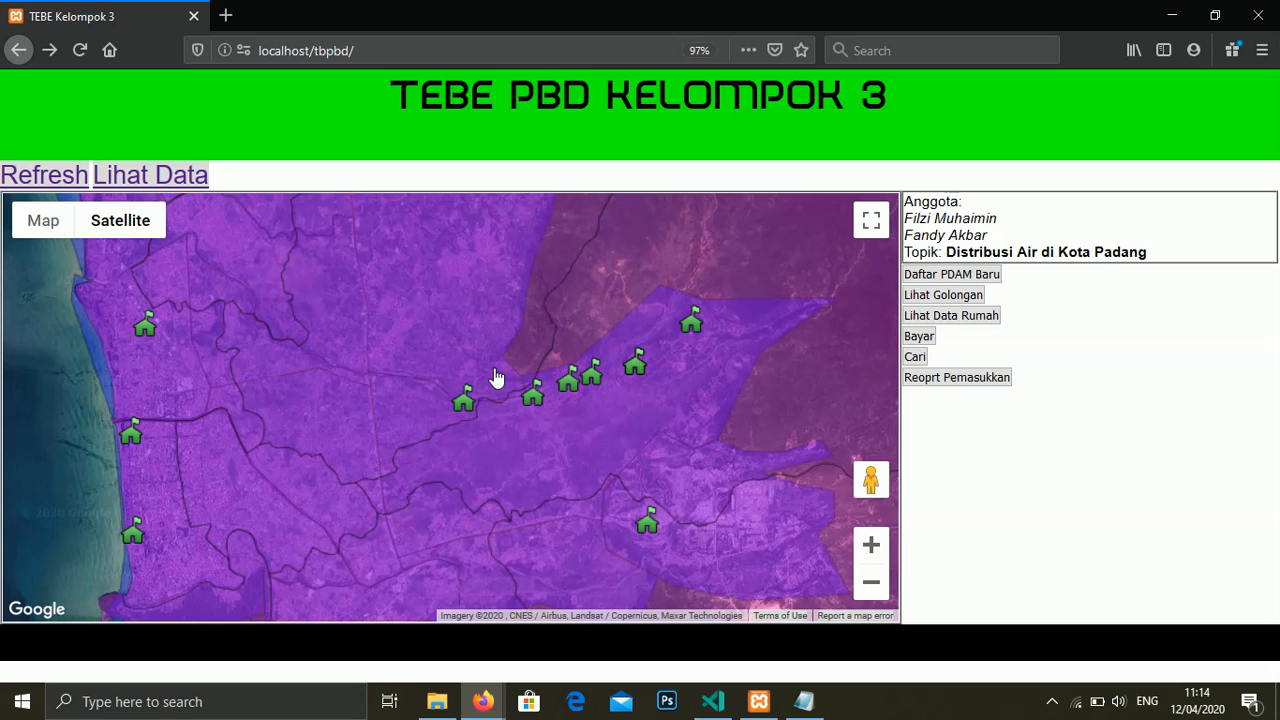
click(693, 323)
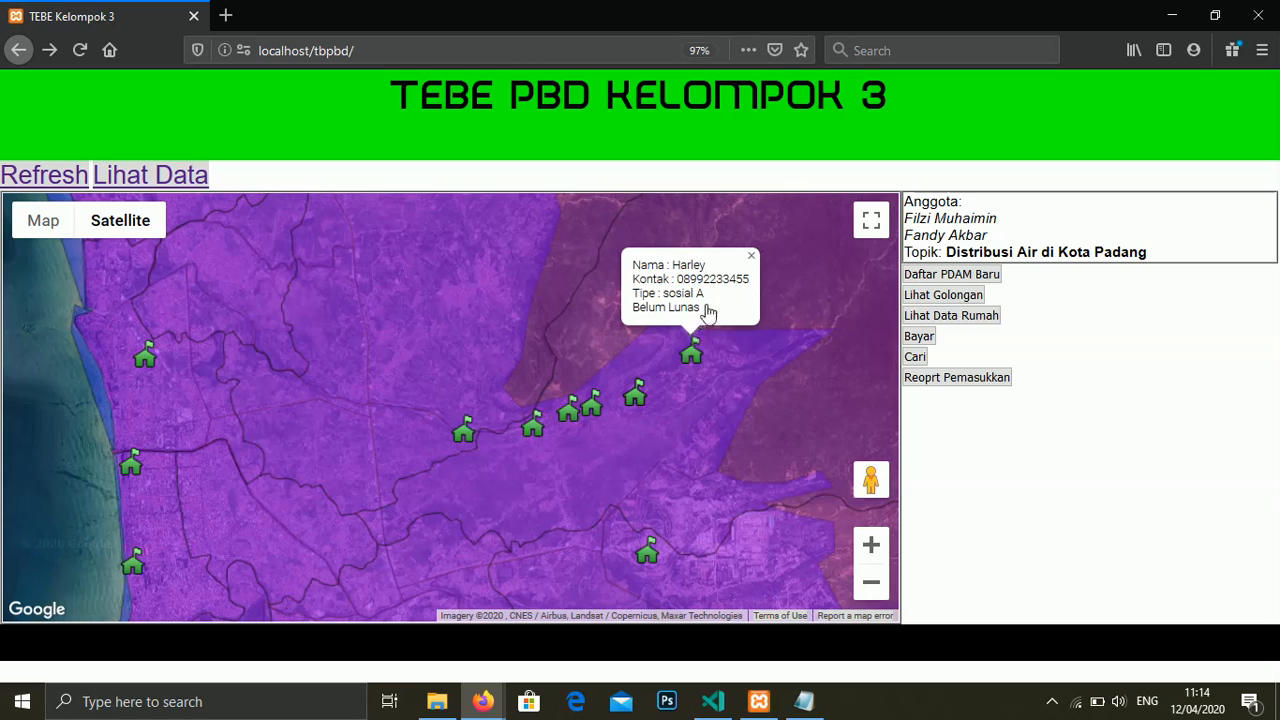
click(751, 256)
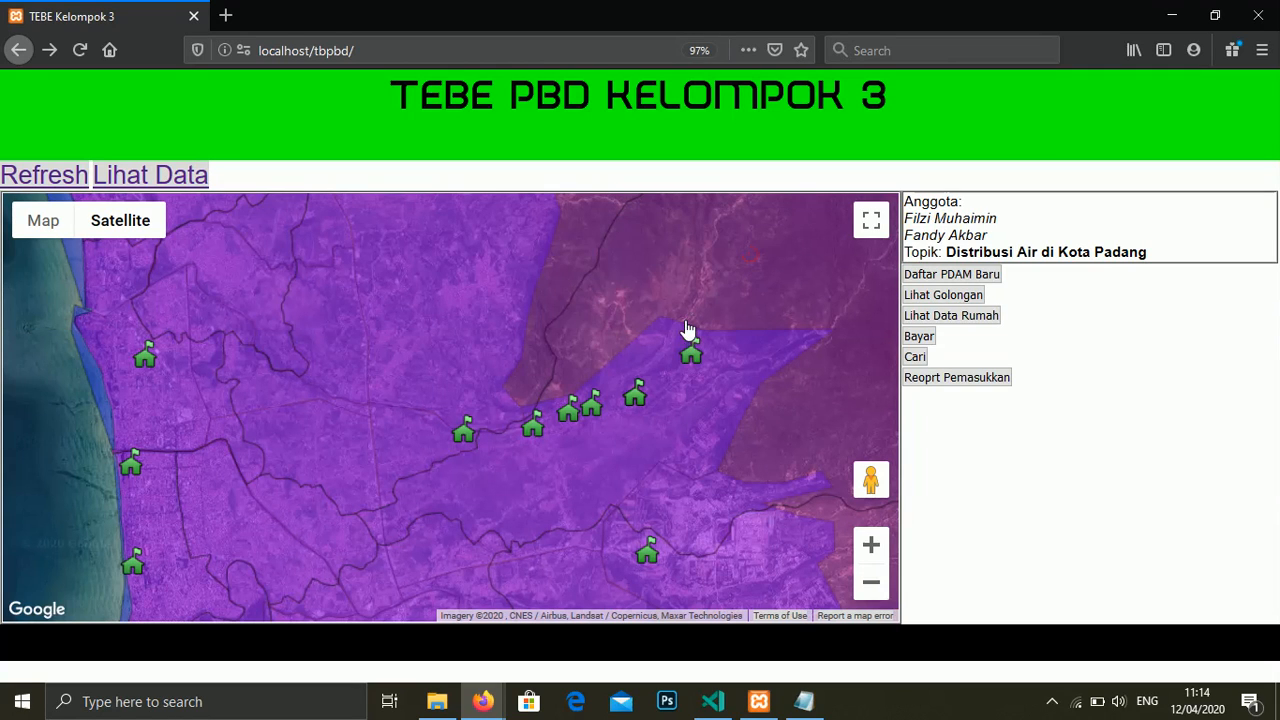
scroll(687, 328, down, 1)
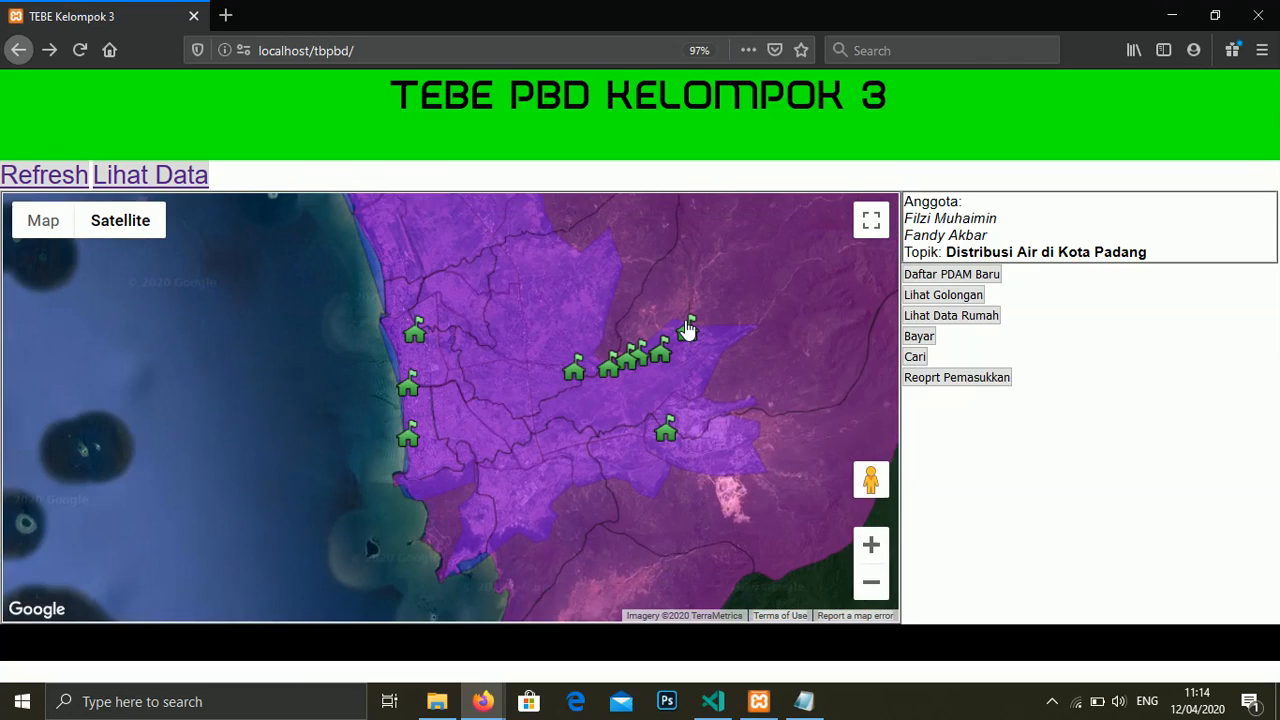
Switch to the 000webhost version of the site, view its raw map data, and return to the map page.
key(alt+Tab)
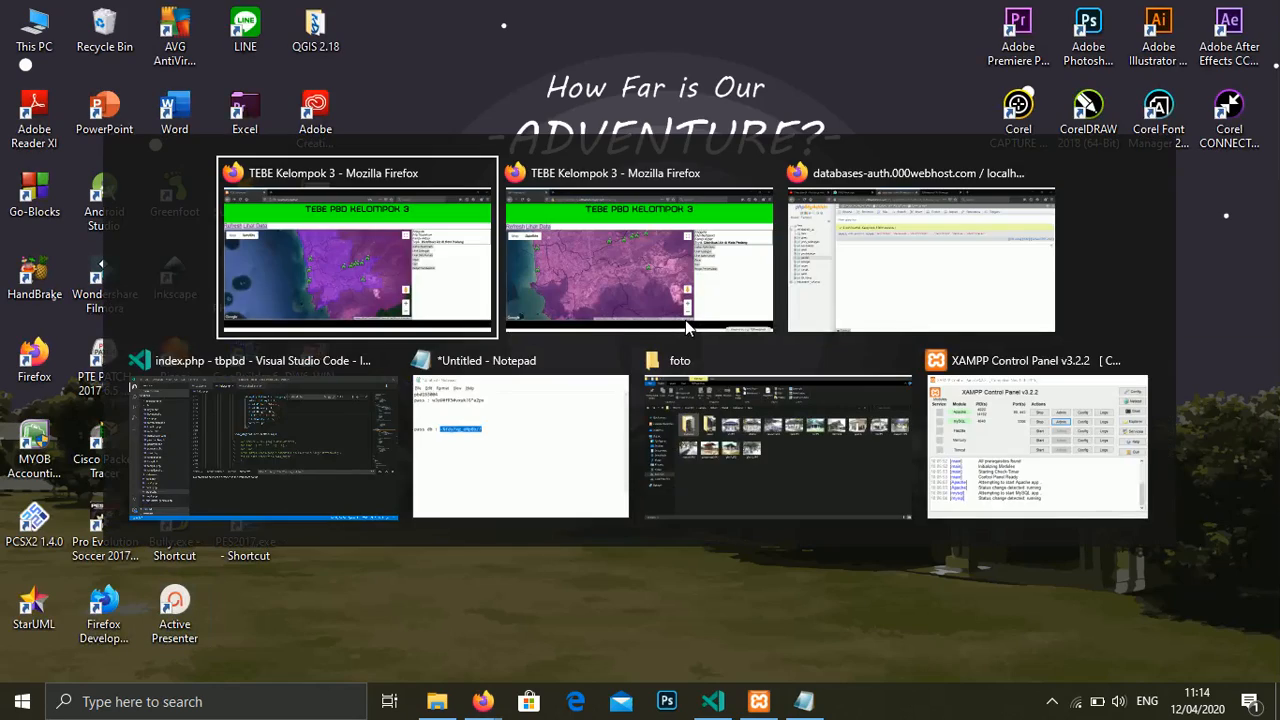
click(687, 328)
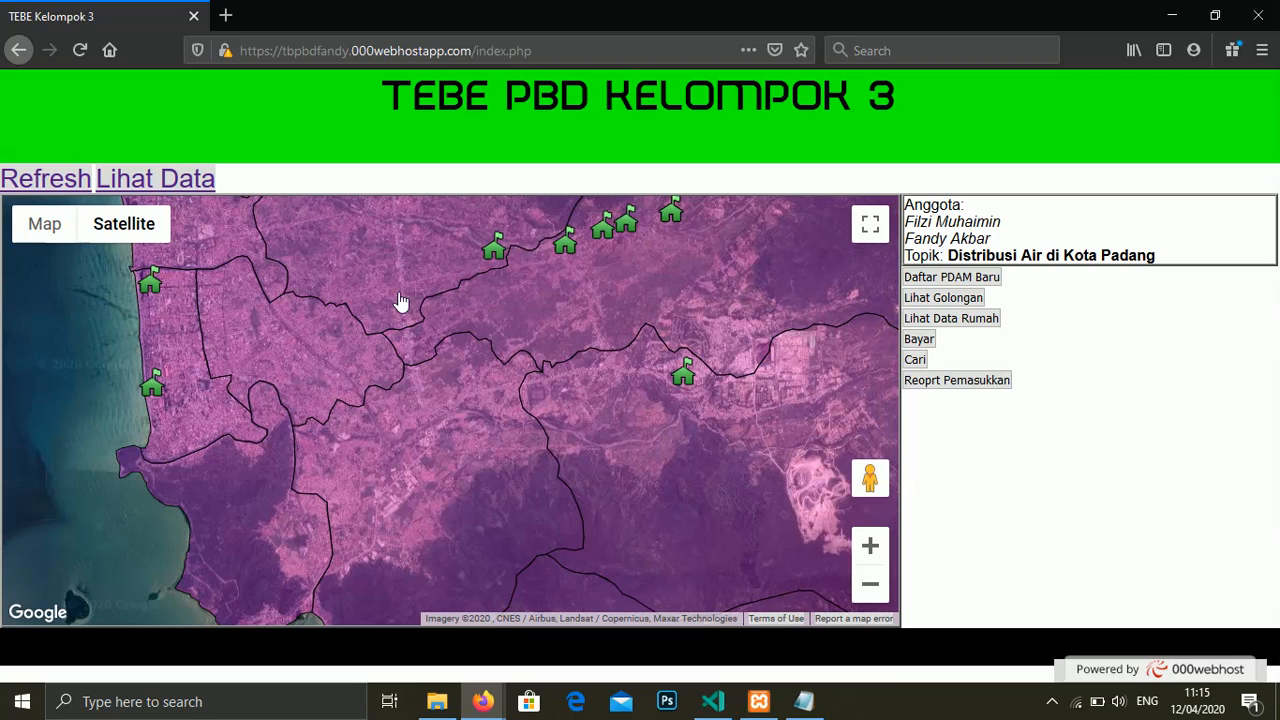
click(176, 178)
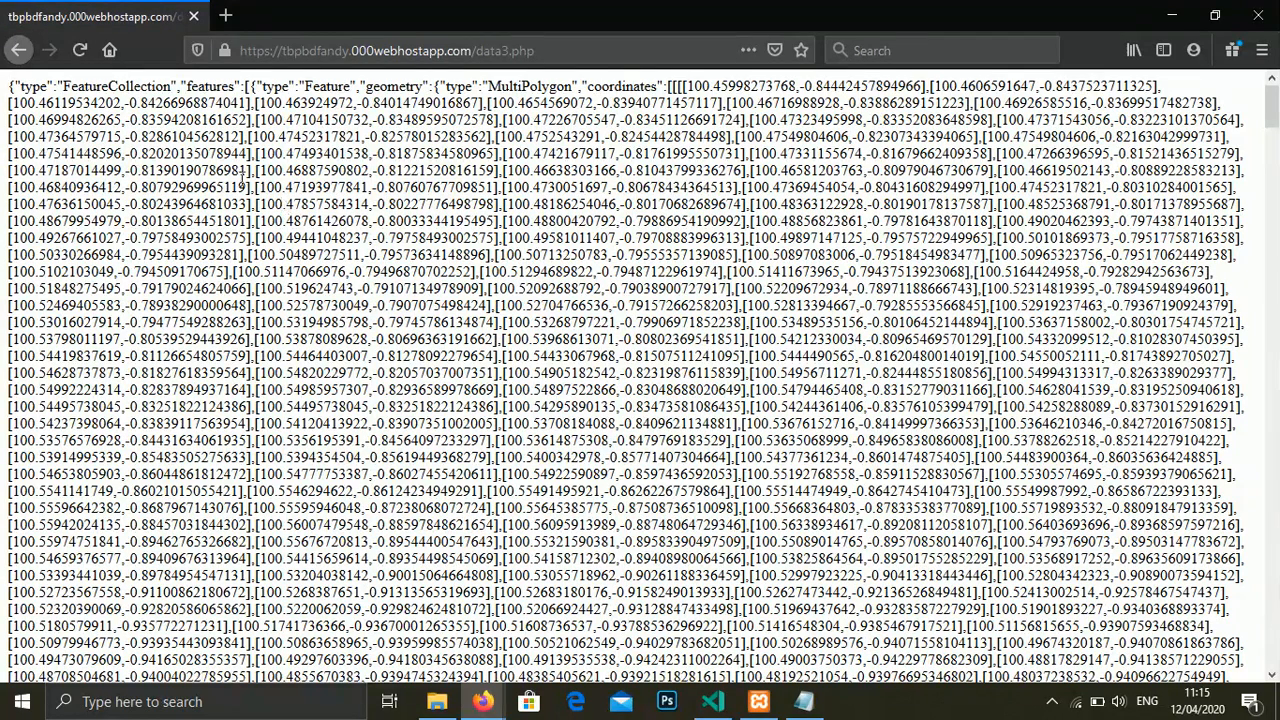
click(20, 52)
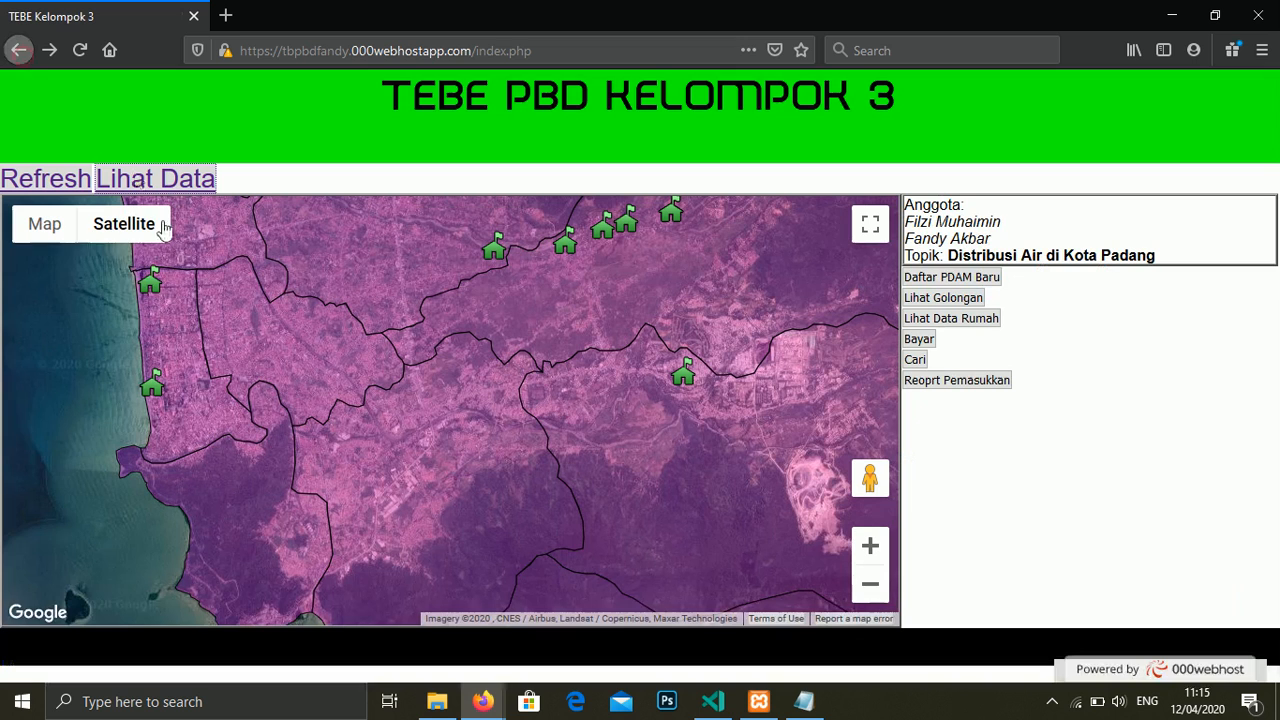
Open the info window of the district east of the house markers on the hosted map and close it.
drag(351, 349, 344, 432)
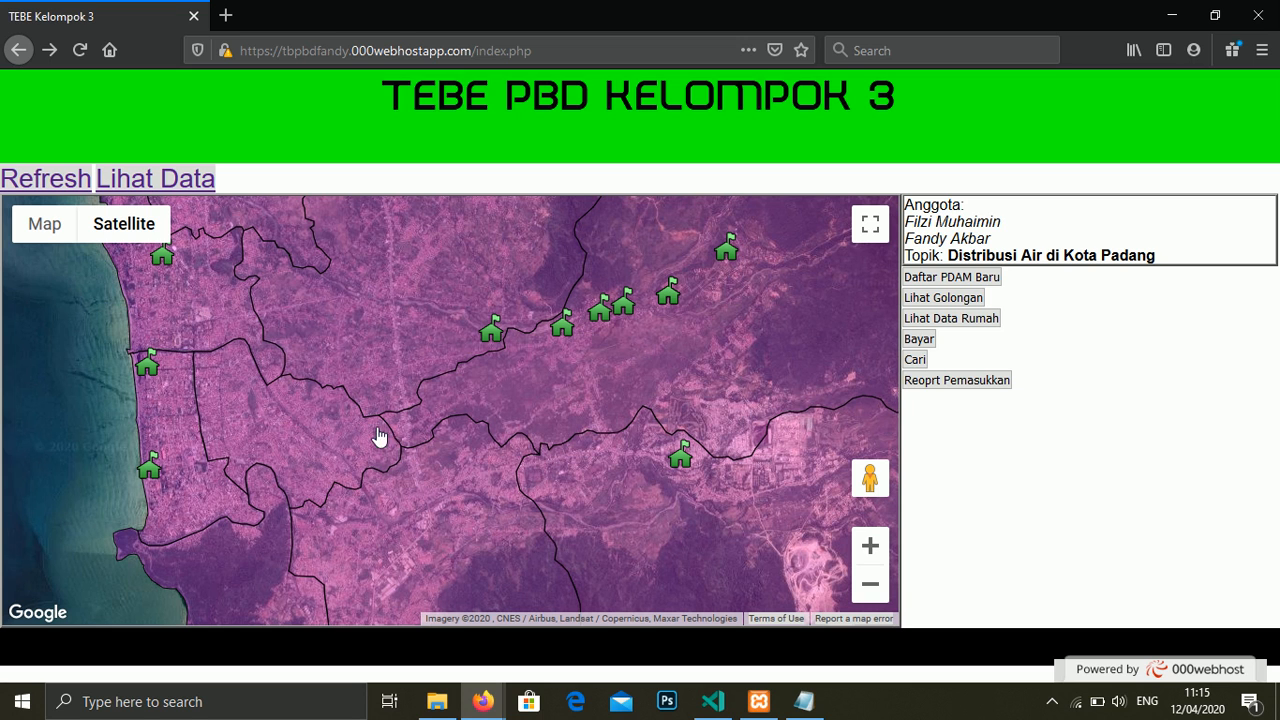
click(623, 382)
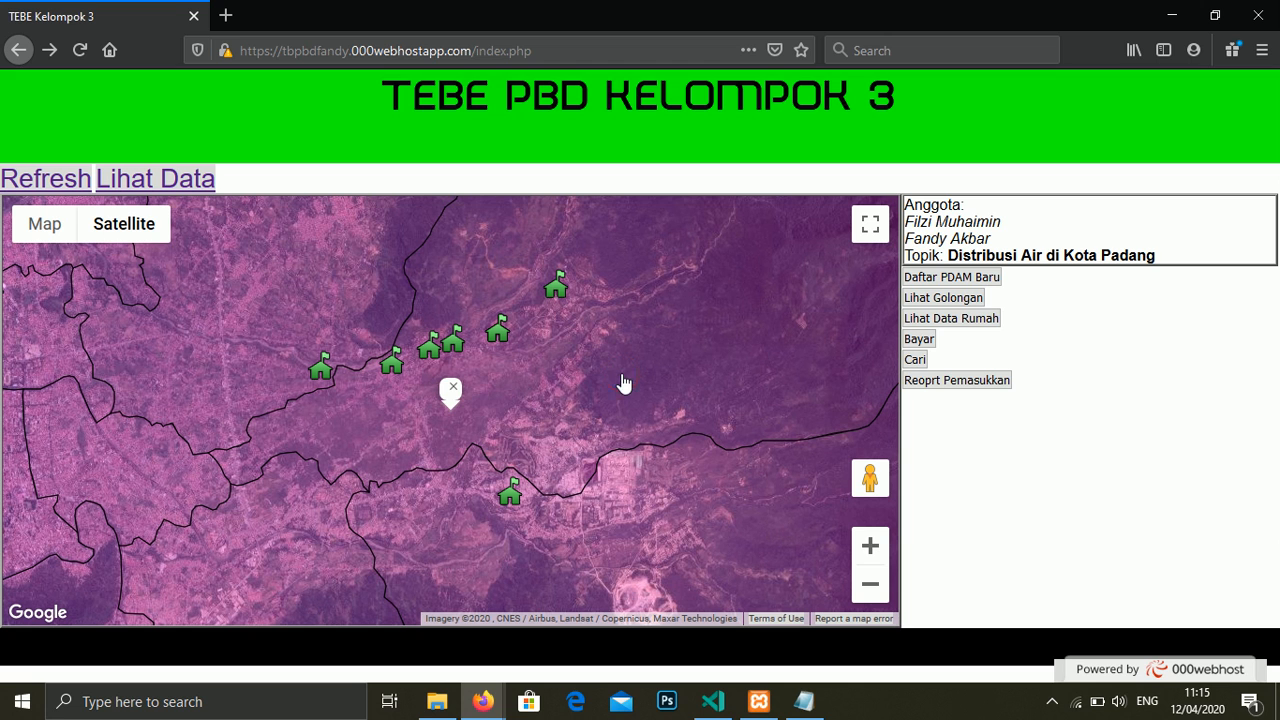
click(452, 389)
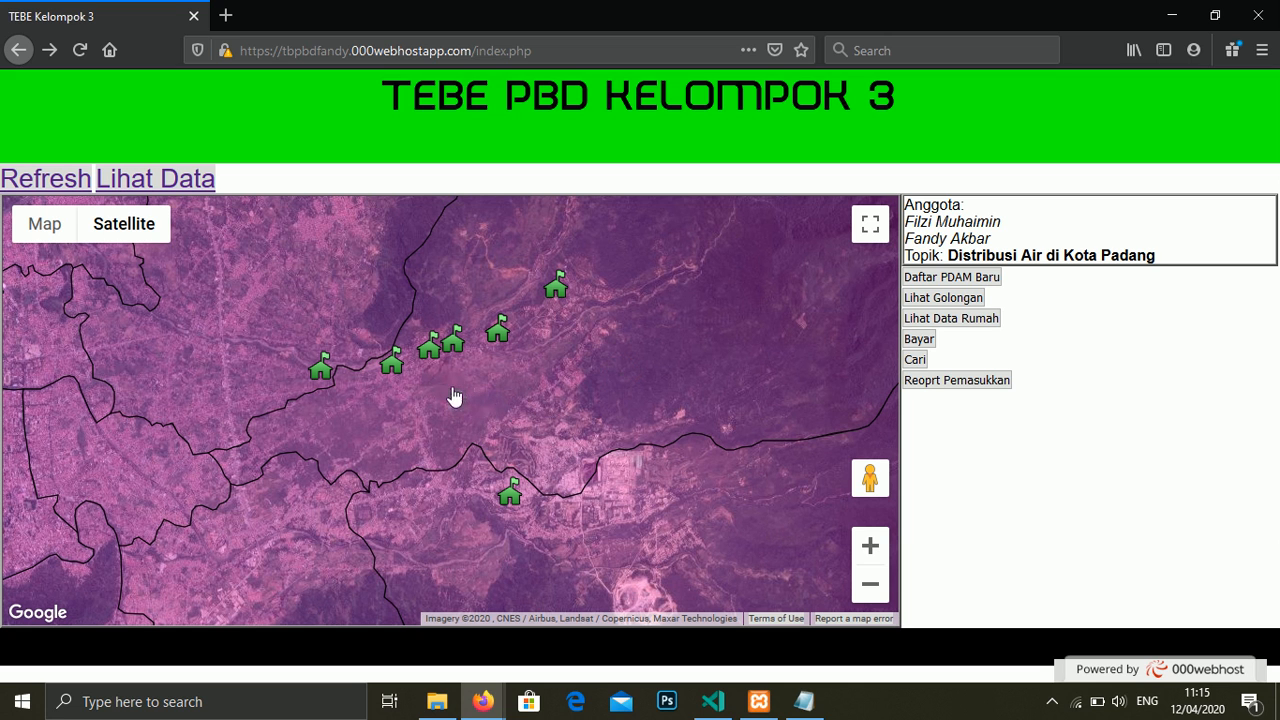
click(914, 287)
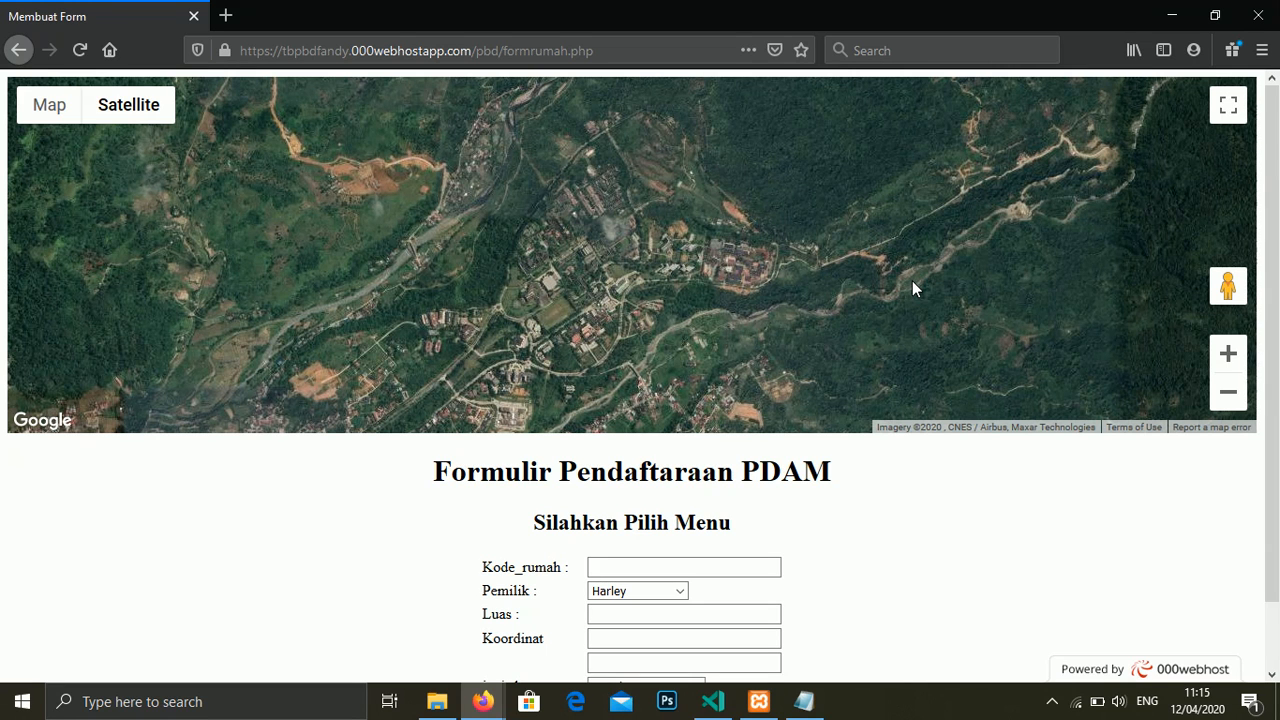
drag(632, 310, 818, 196)
drag(508, 309, 706, 180)
drag(477, 316, 766, 194)
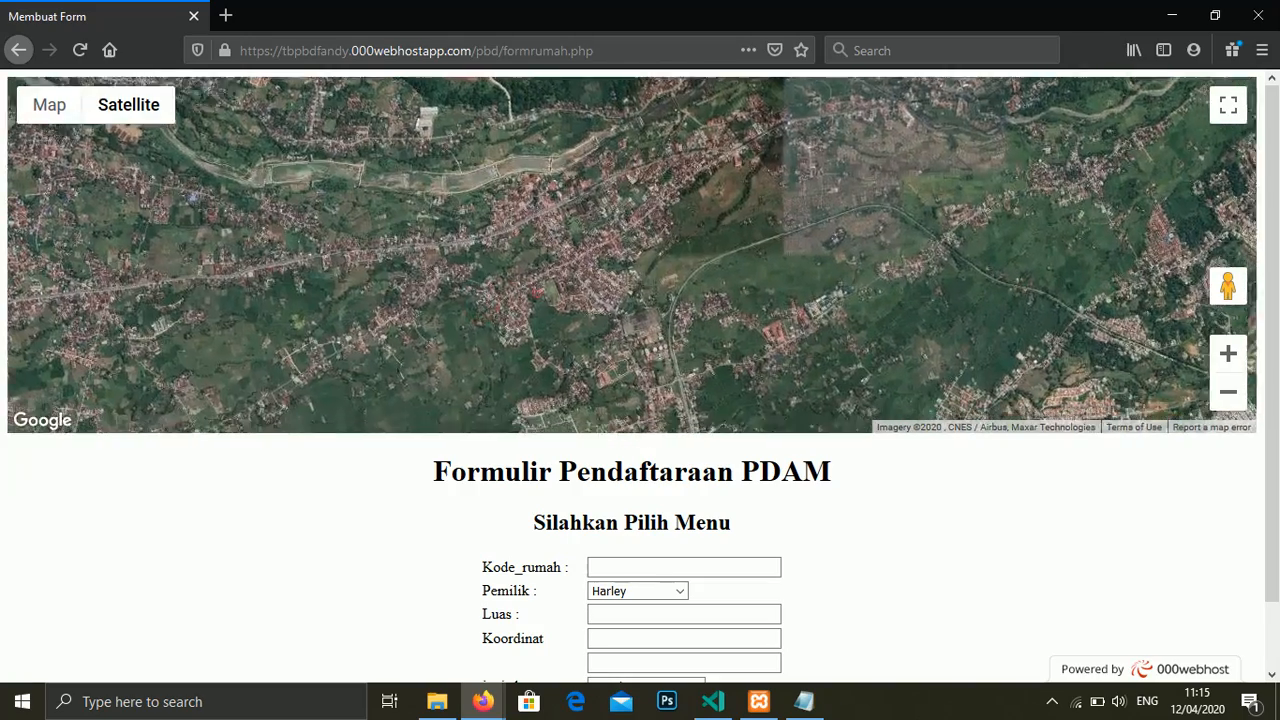
drag(530, 282, 494, 200)
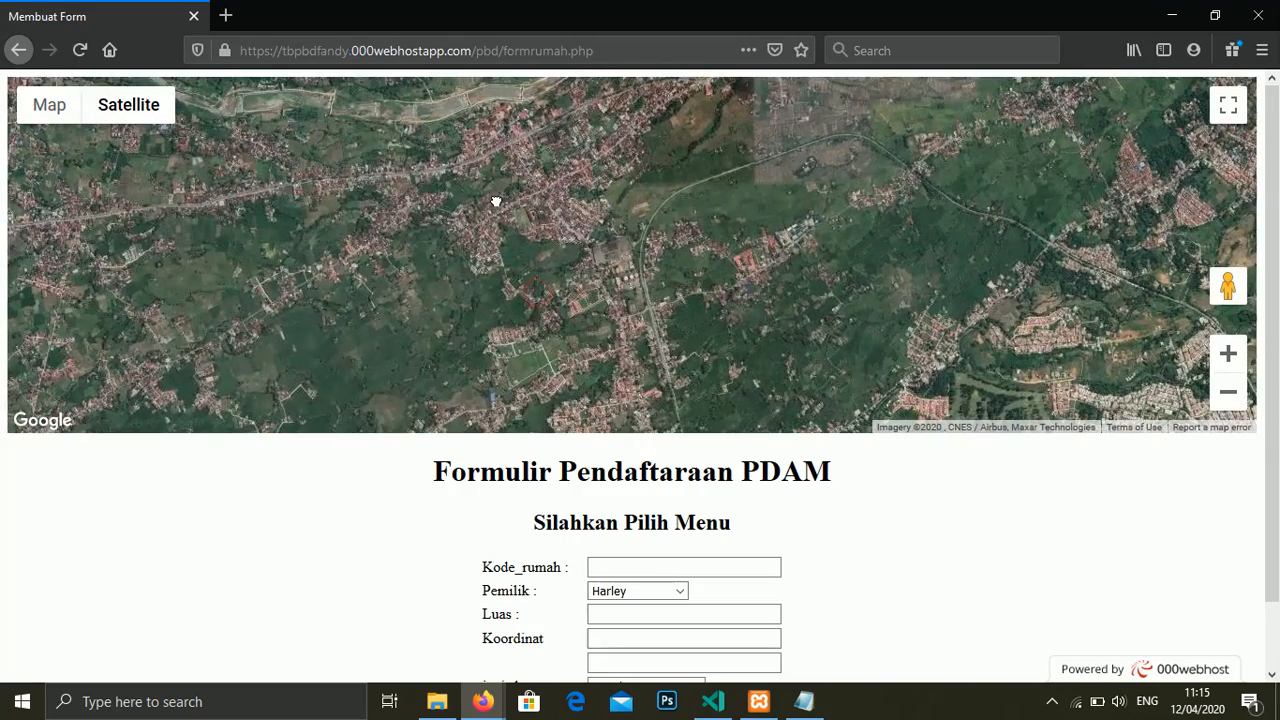
scroll(494, 200, up, 1)
drag(345, 247, 529, 229)
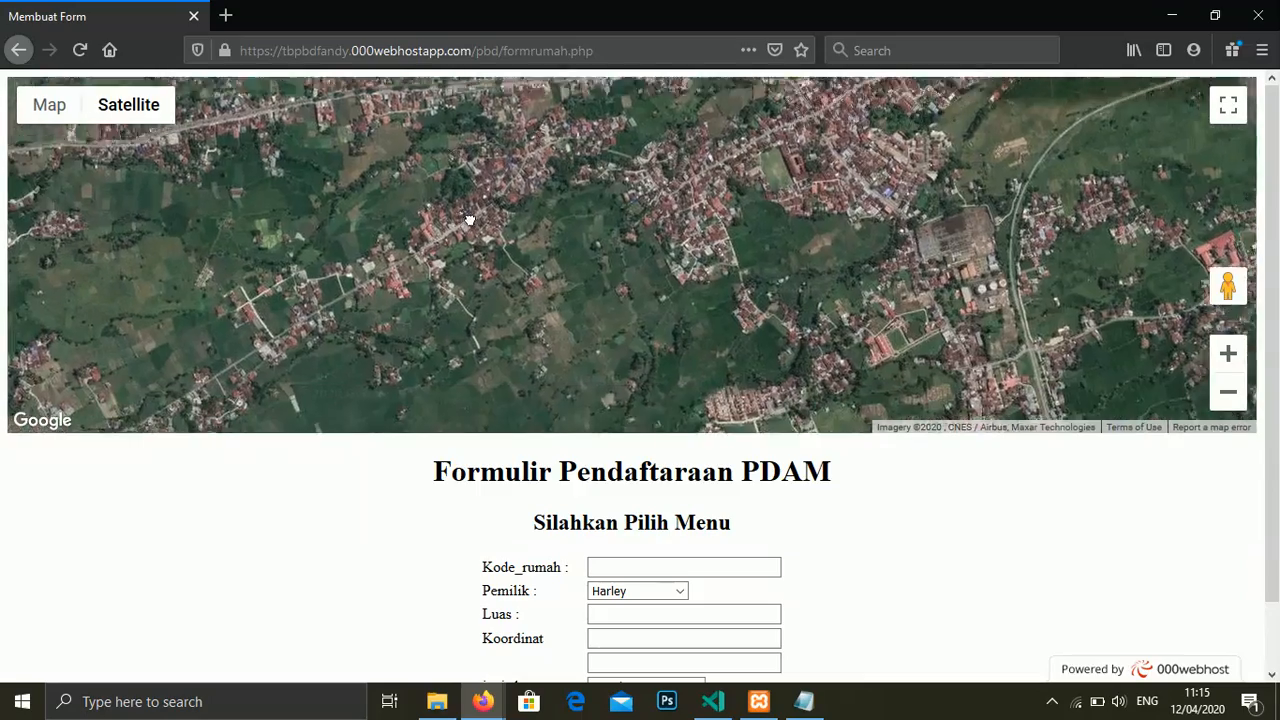
drag(403, 288, 460, 193)
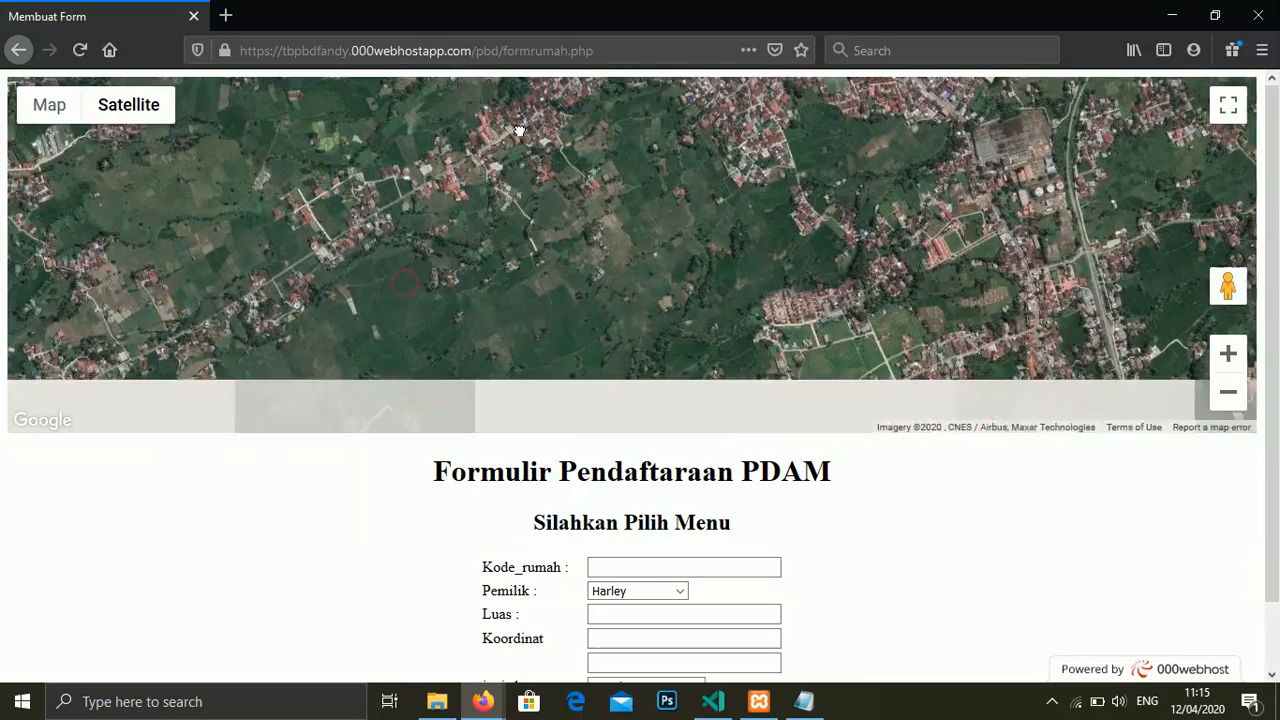
scroll(460, 193, down, 1)
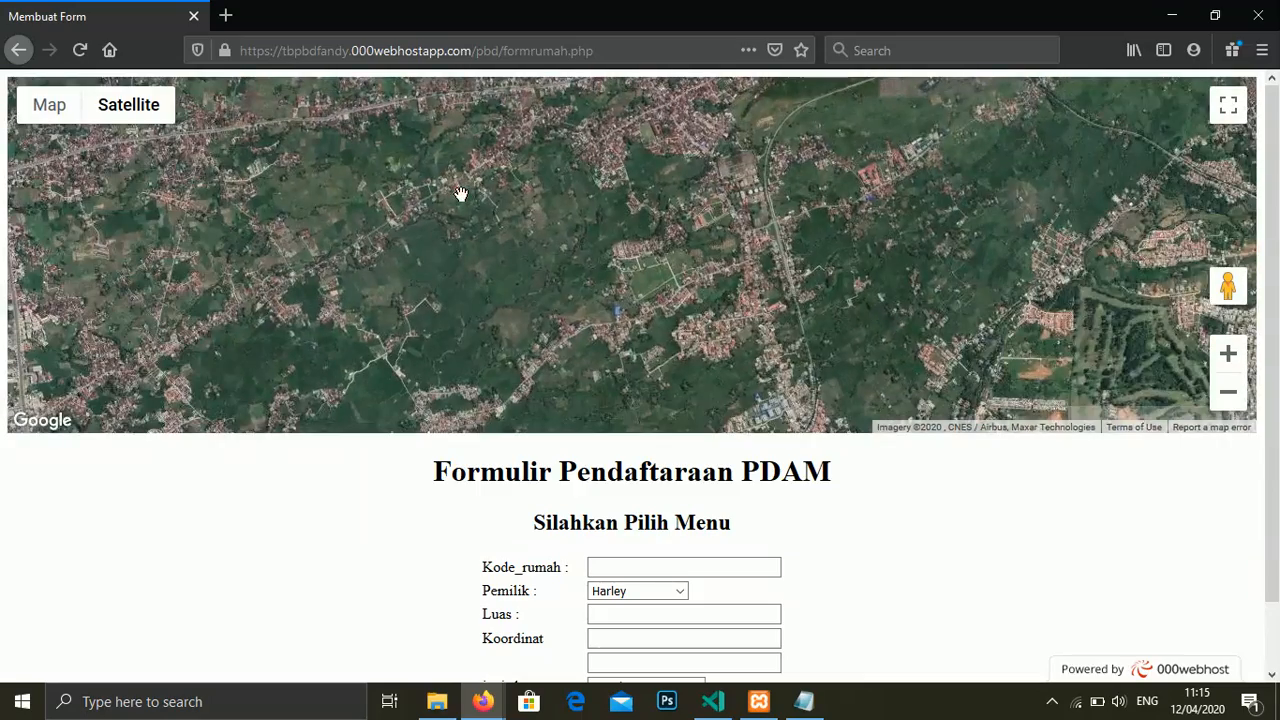
scroll(460, 193, down, 1)
drag(277, 246, 646, 211)
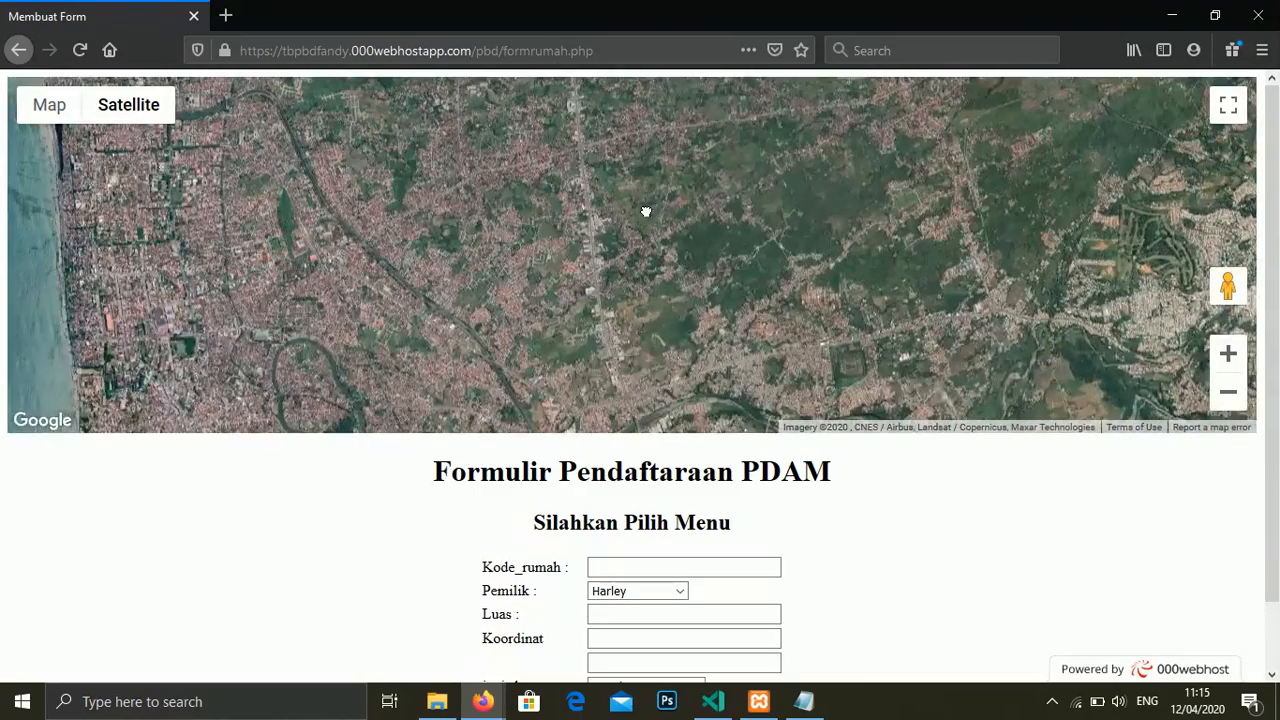
scroll(448, 233, up, 1)
scroll(448, 233, down, 2)
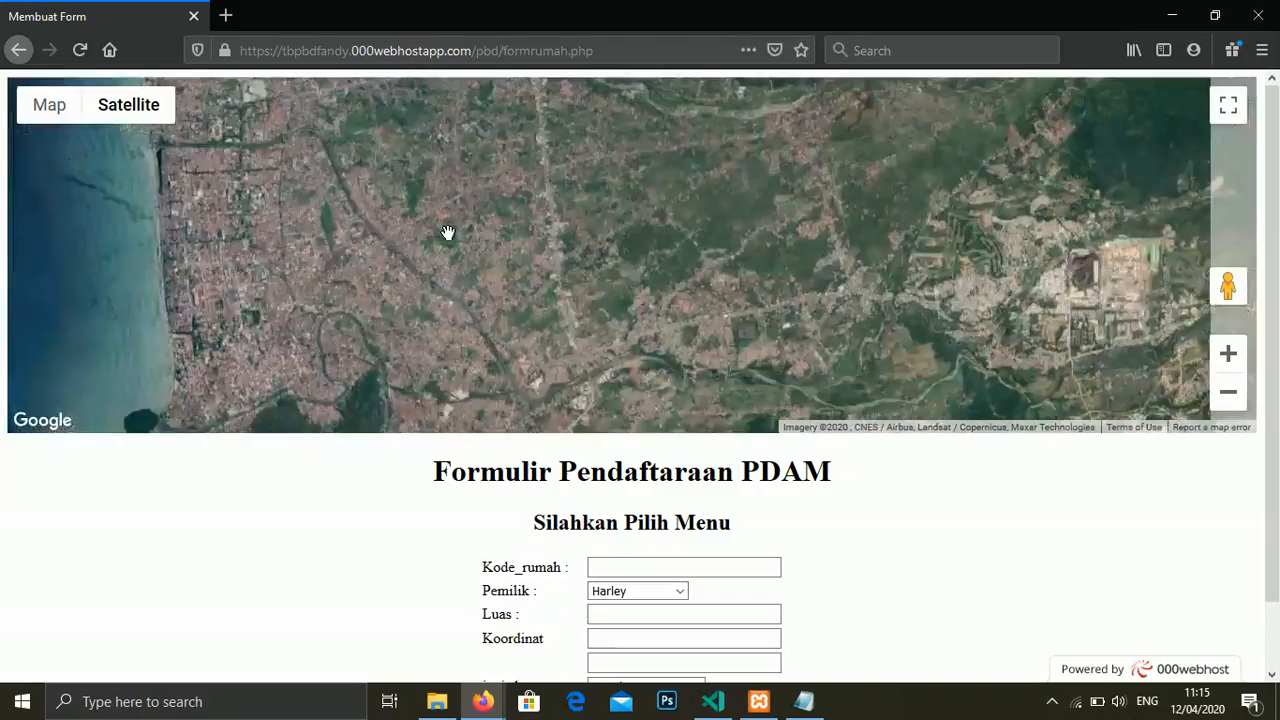
scroll(448, 233, down, 1)
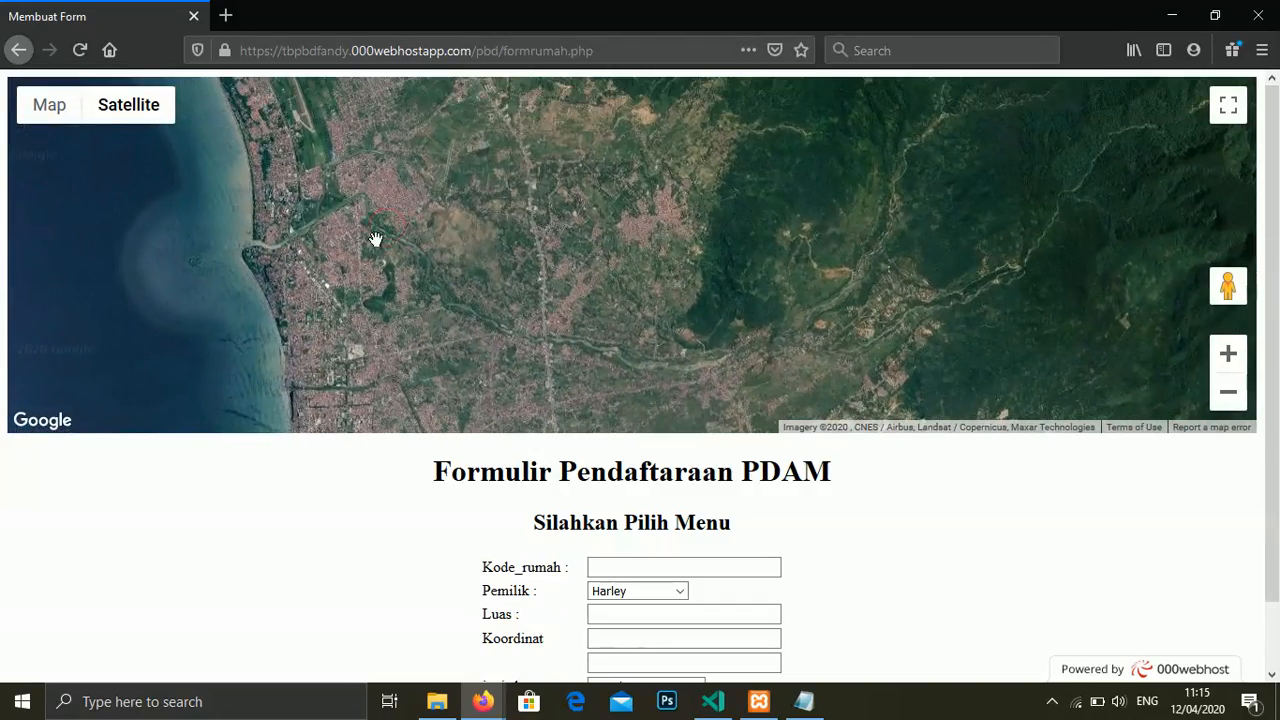
drag(376, 240, 474, 389)
scroll(414, 280, up, 1)
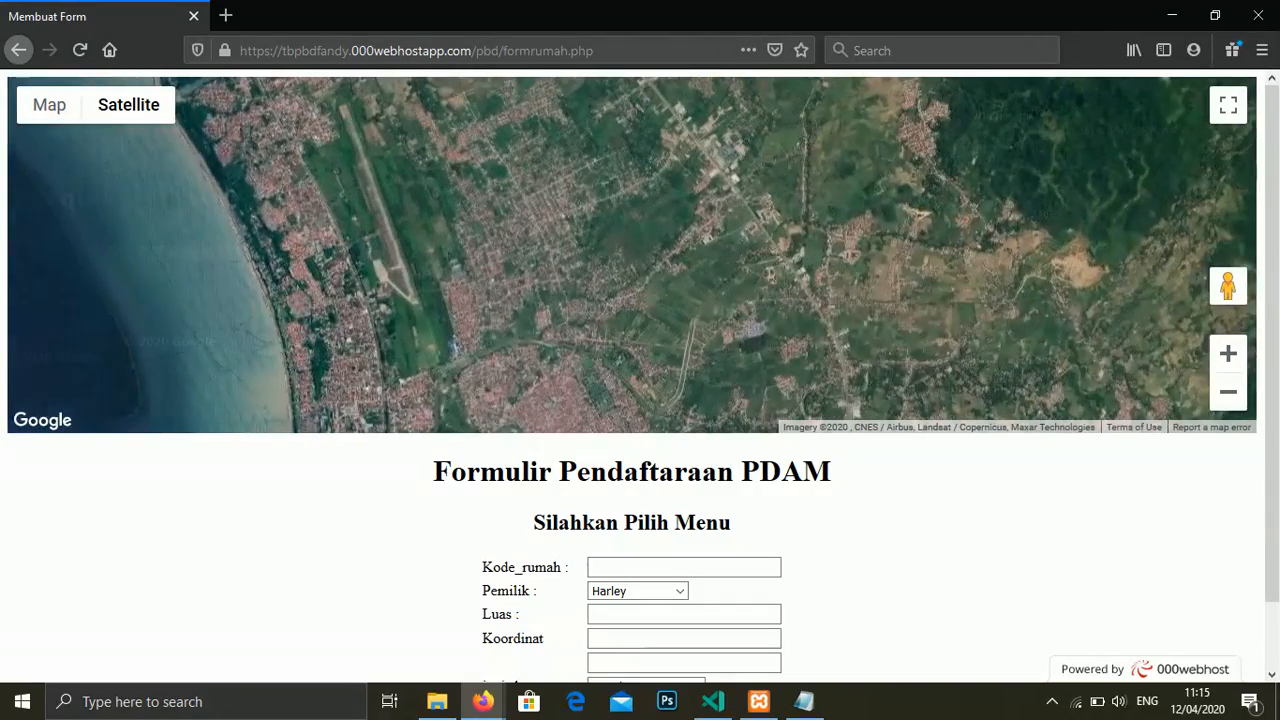
scroll(414, 277, up, 3)
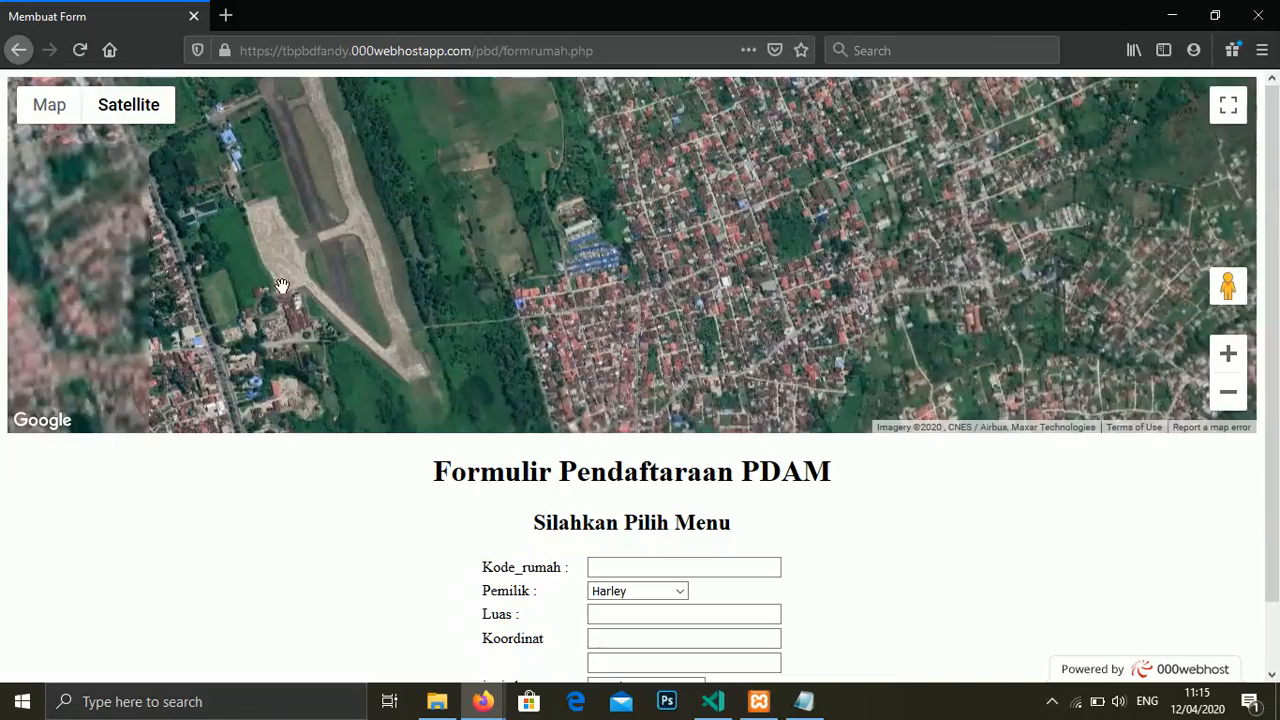
drag(282, 287, 514, 280)
scroll(394, 260, up, 1)
drag(395, 256, 574, 263)
scroll(540, 270, up, 1)
drag(272, 275, 533, 223)
drag(423, 284, 410, 233)
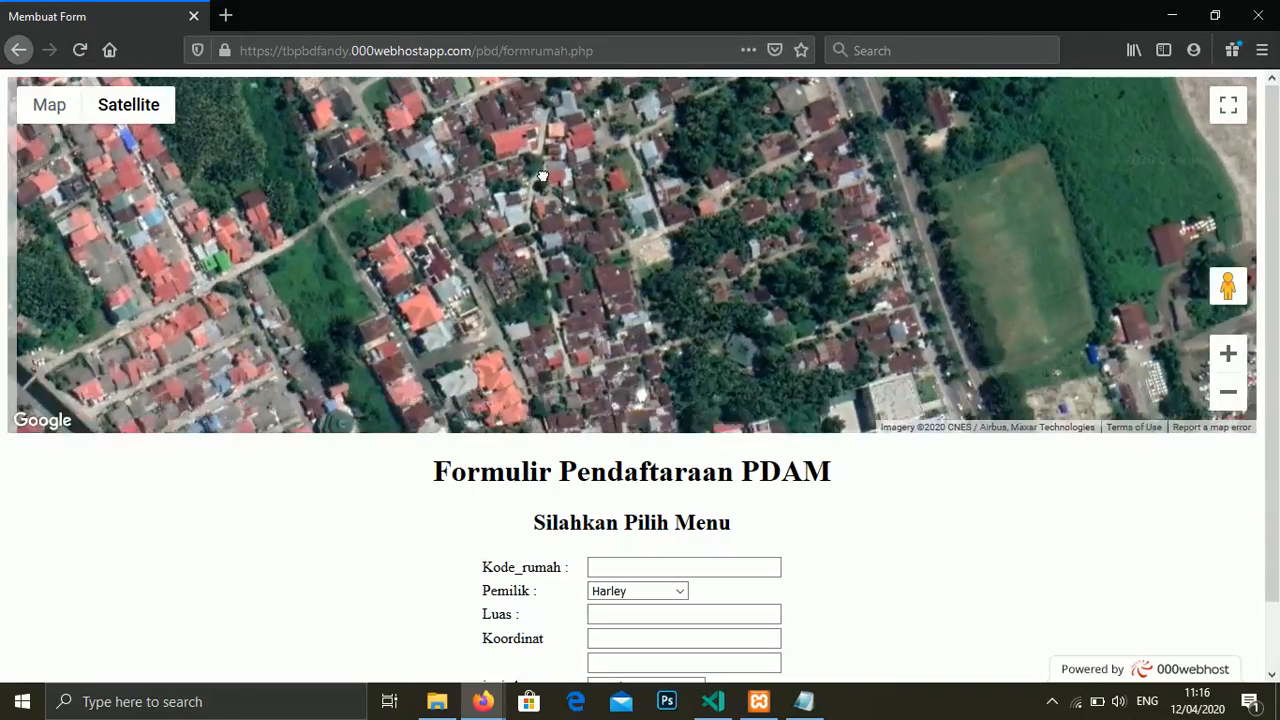
click(386, 246)
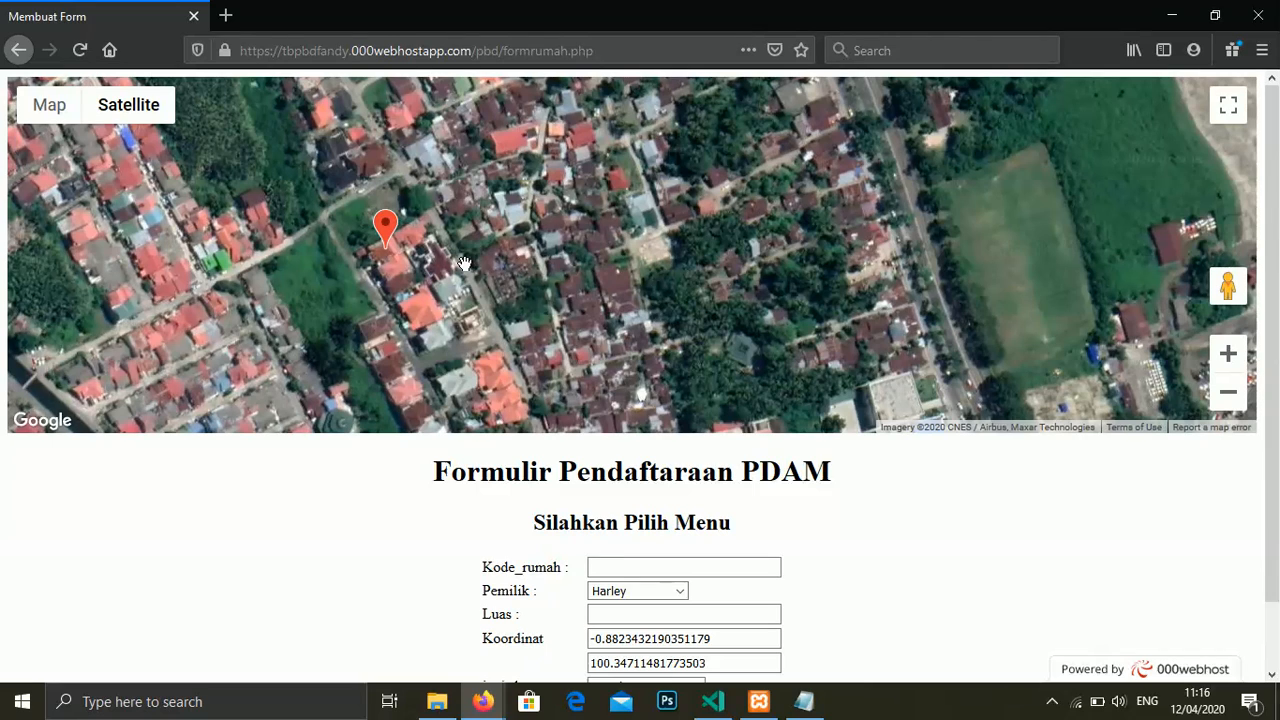
Enter R102 as the house code, choose the second listed owner, and set the area (Luas) to 20.
scroll(885, 558, down, 1)
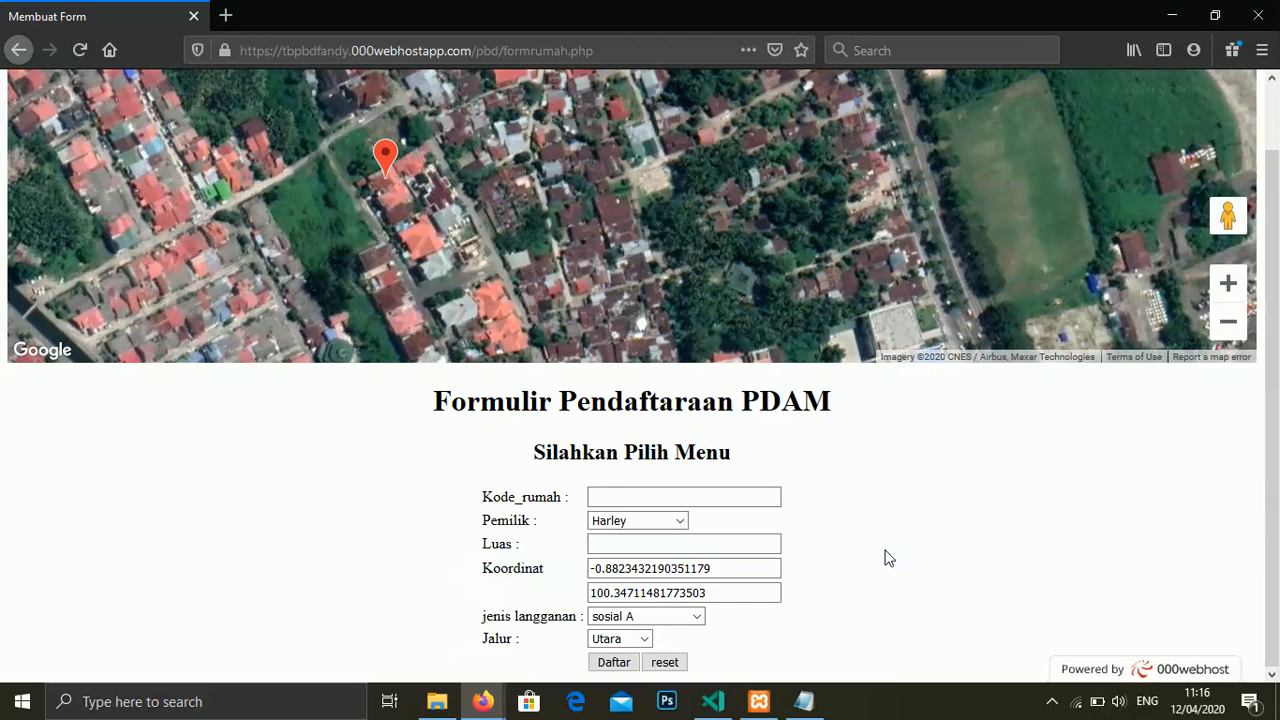
click(688, 497)
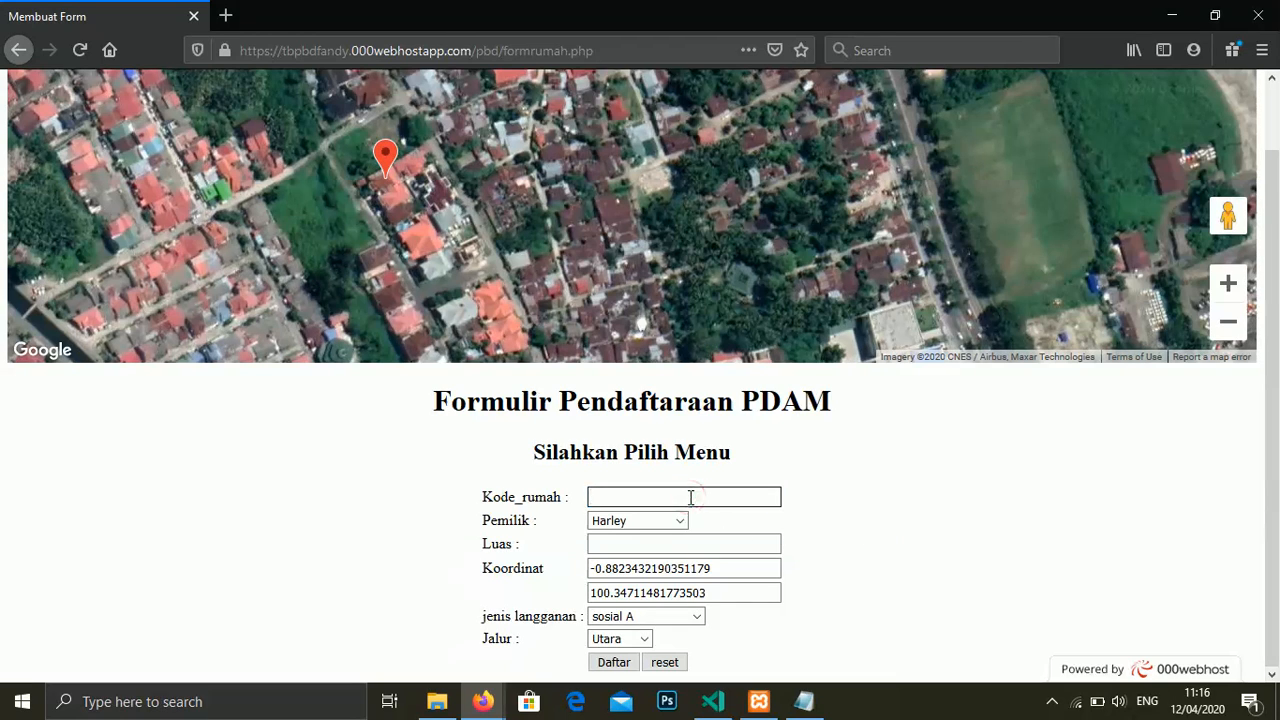
text(R102)
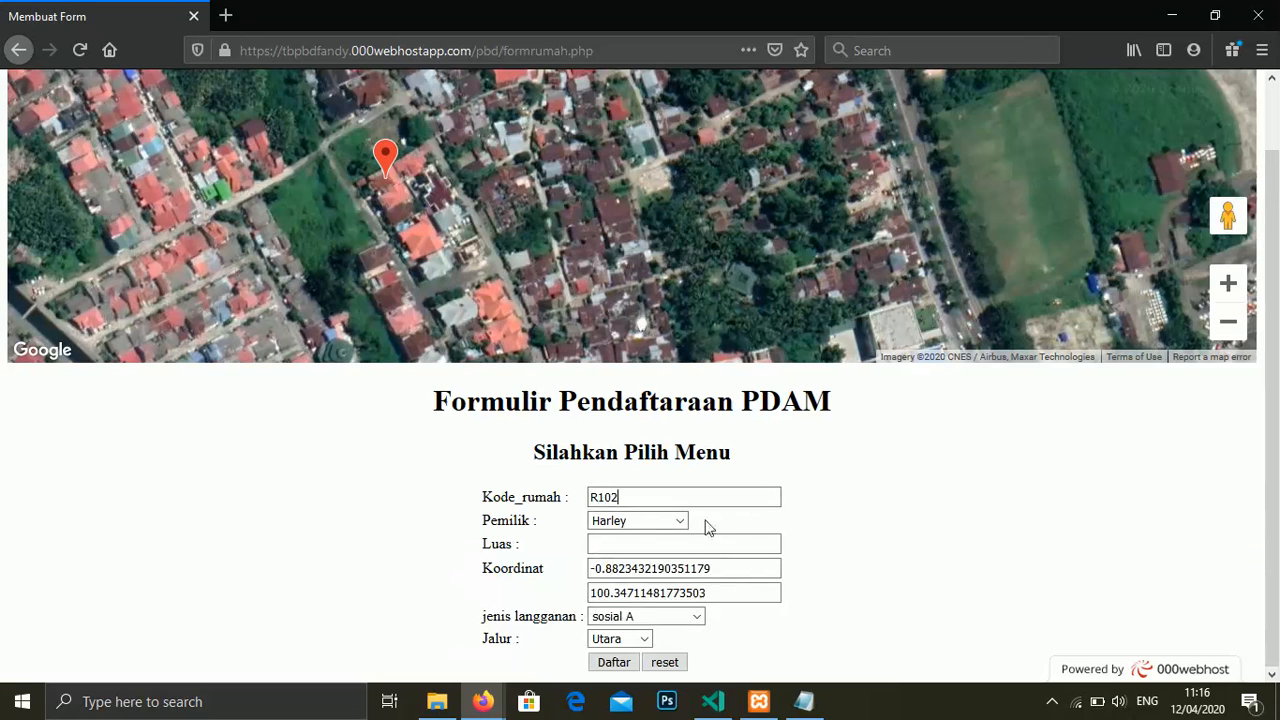
click(664, 524)
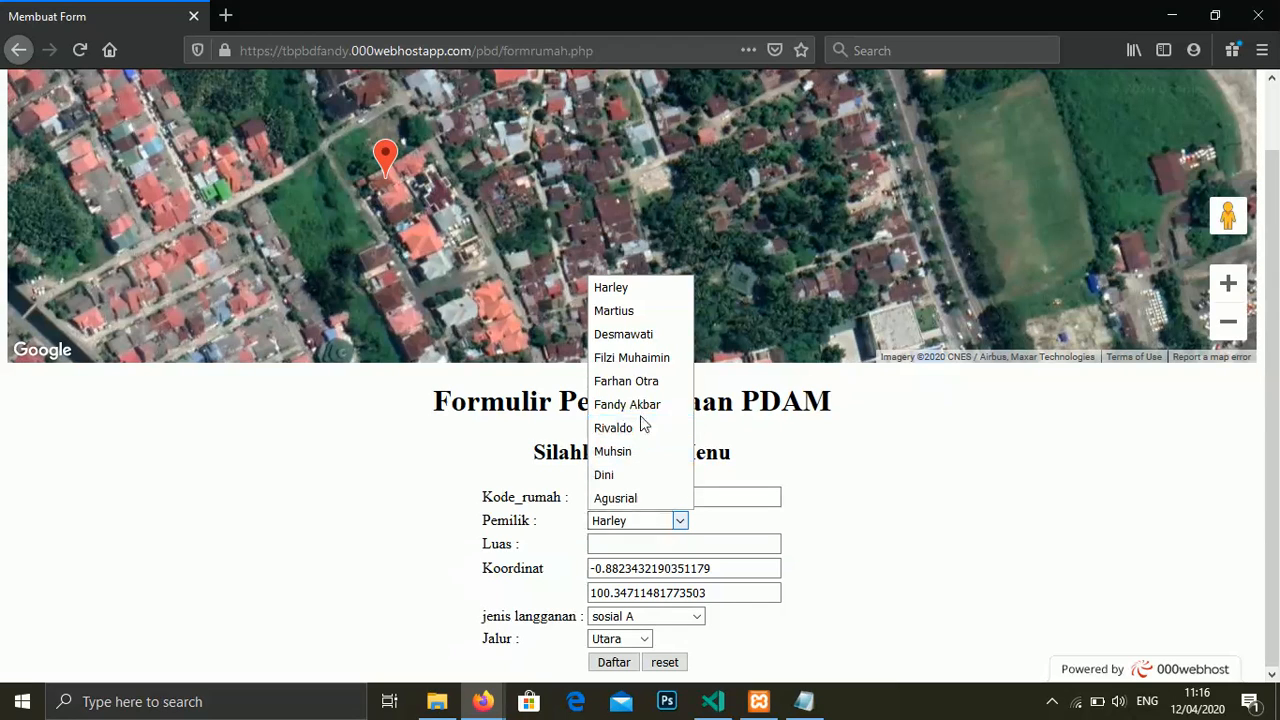
click(622, 314)
click(758, 542)
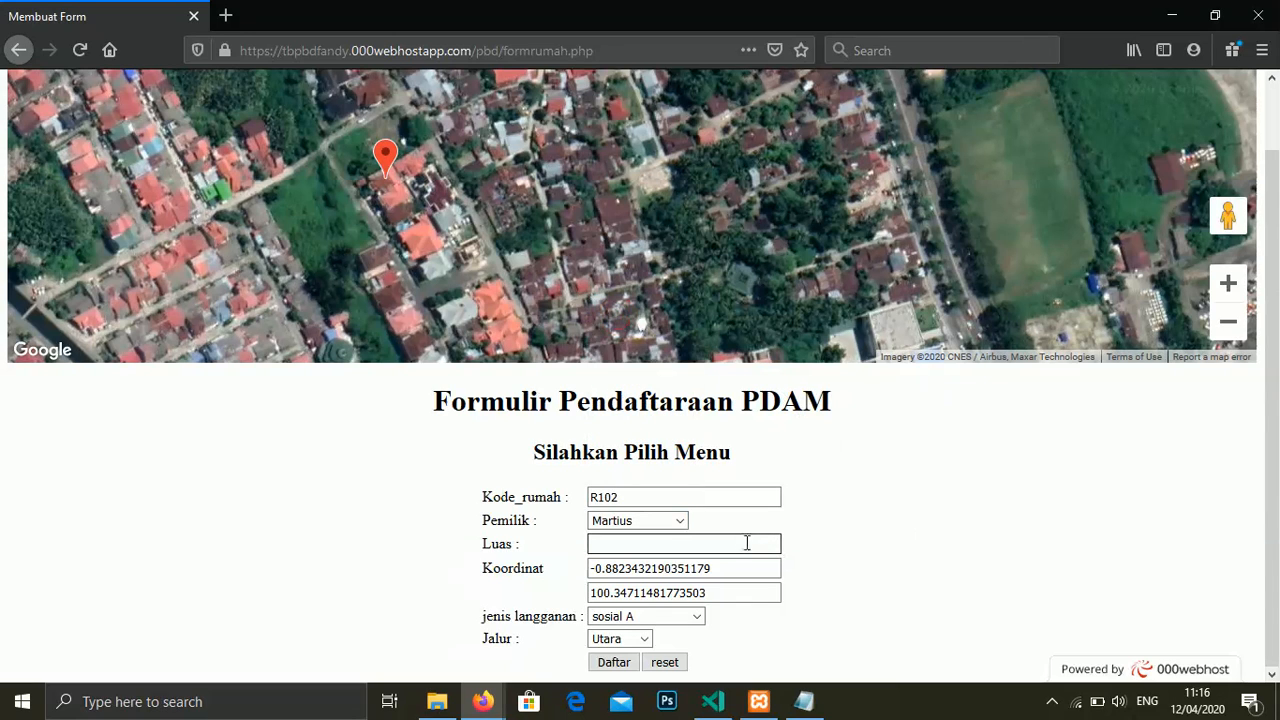
text(20)
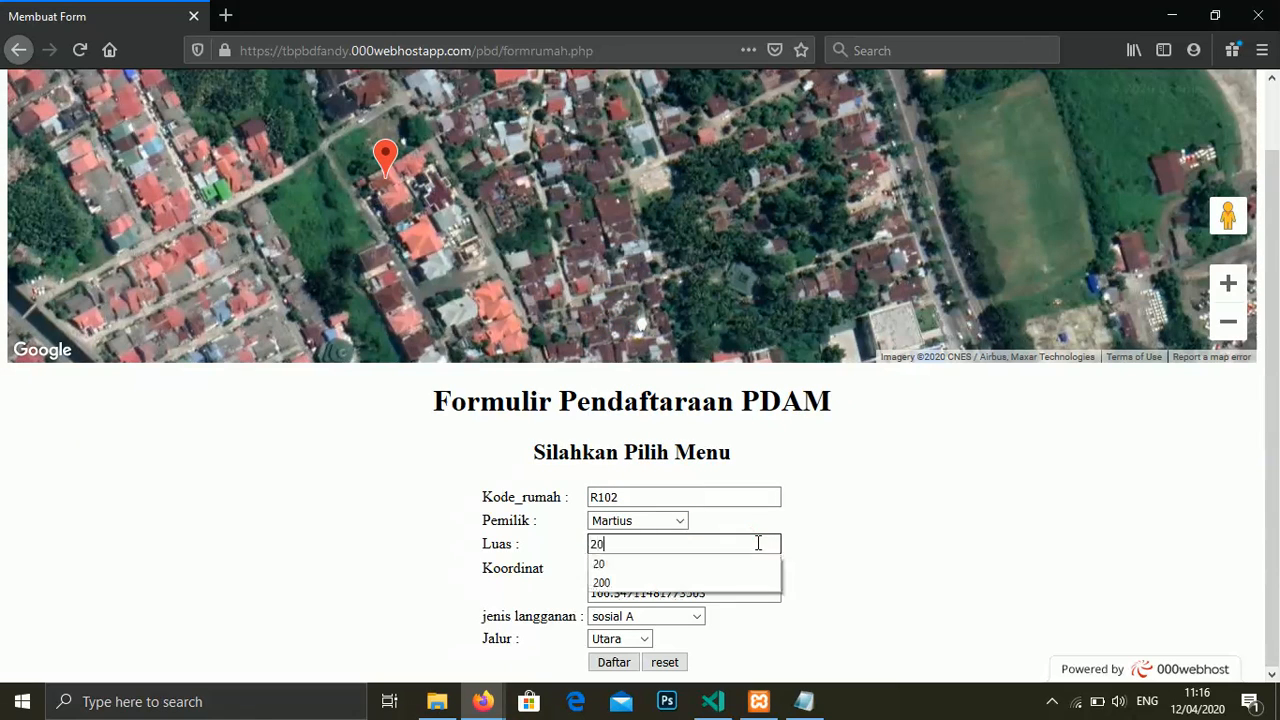
click(1072, 497)
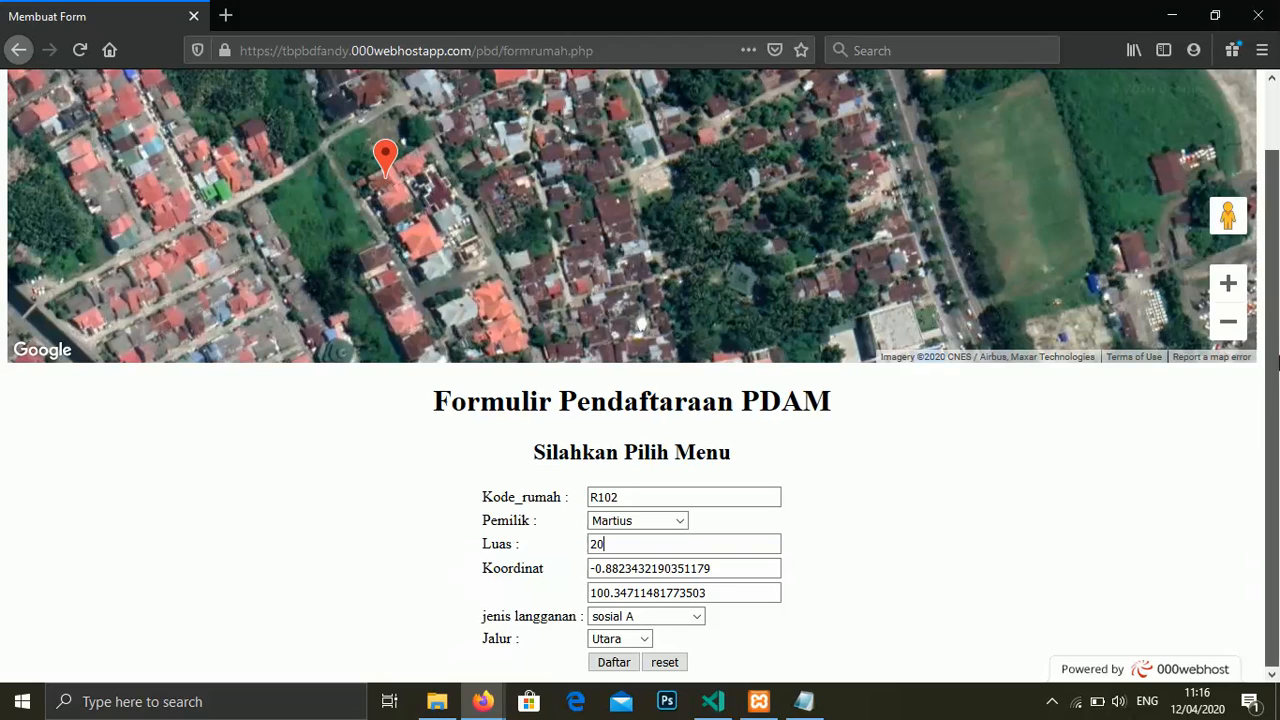
Set the subscription type to Rumah Tangga C and submit the PDAM registration.
click(667, 625)
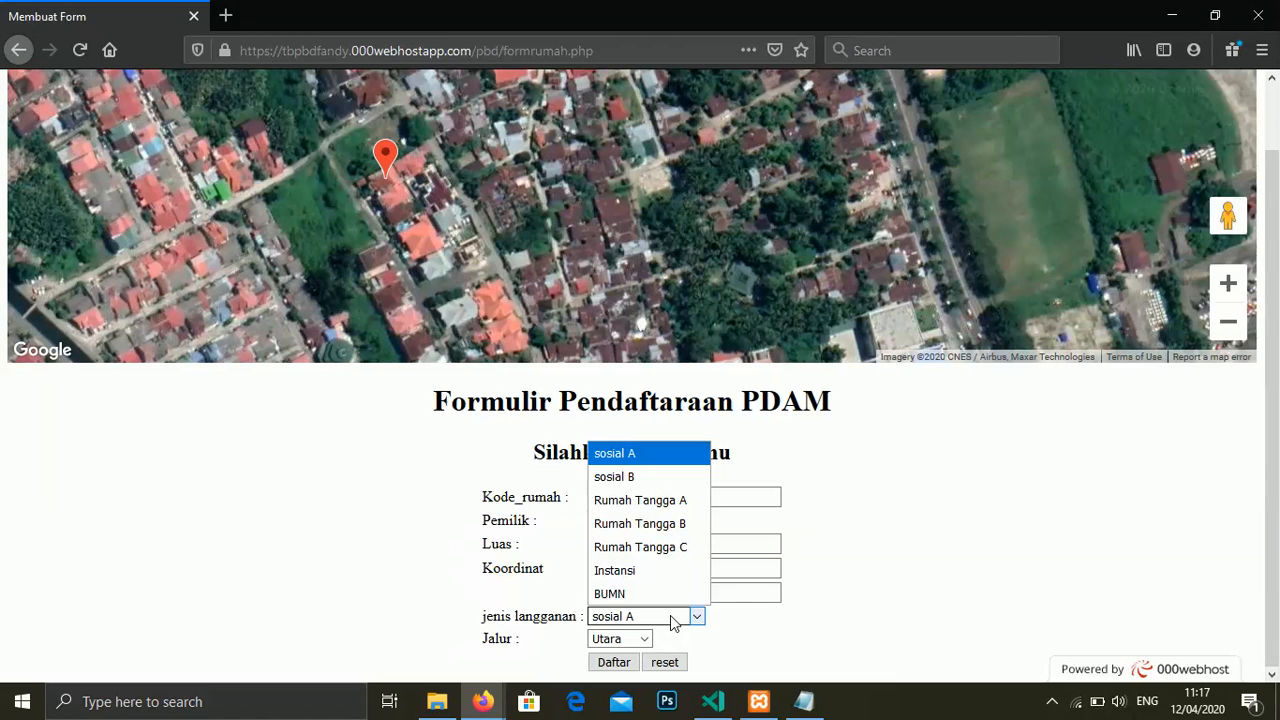
click(655, 547)
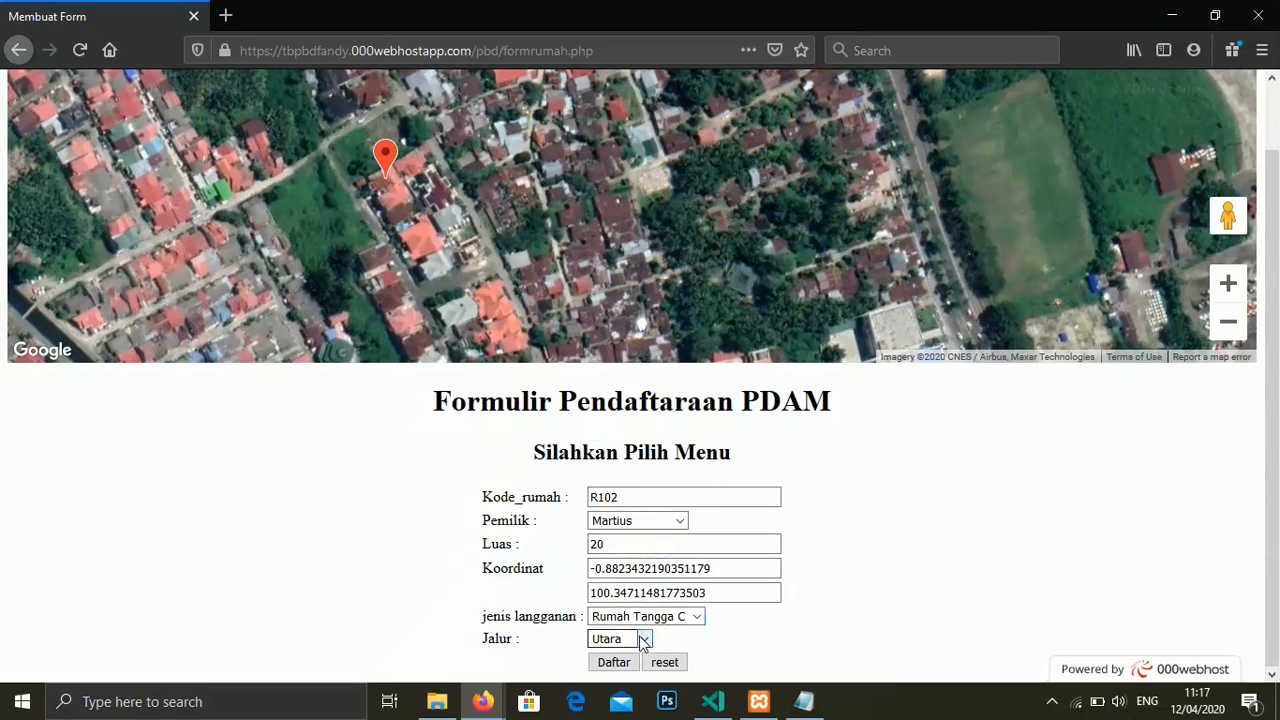
click(615, 664)
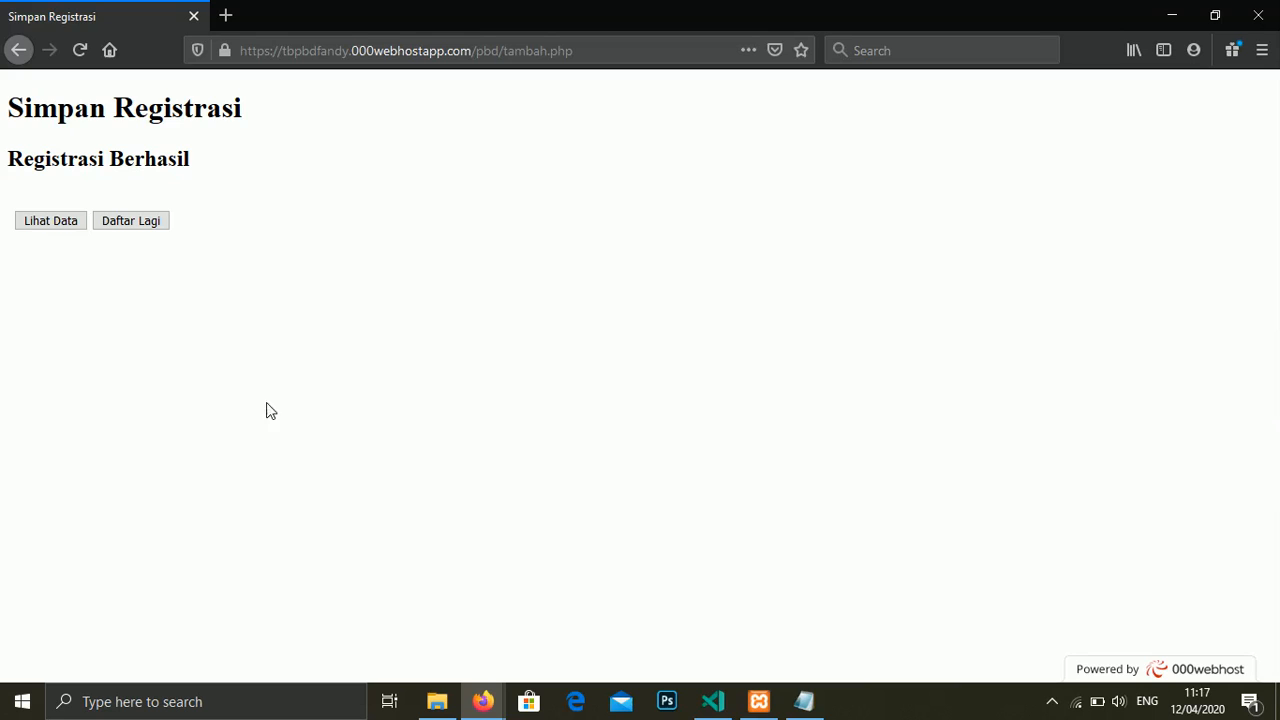
Open the registered house list and examine its columns, from house code and coordinates to category, owner and contact.
click(40, 226)
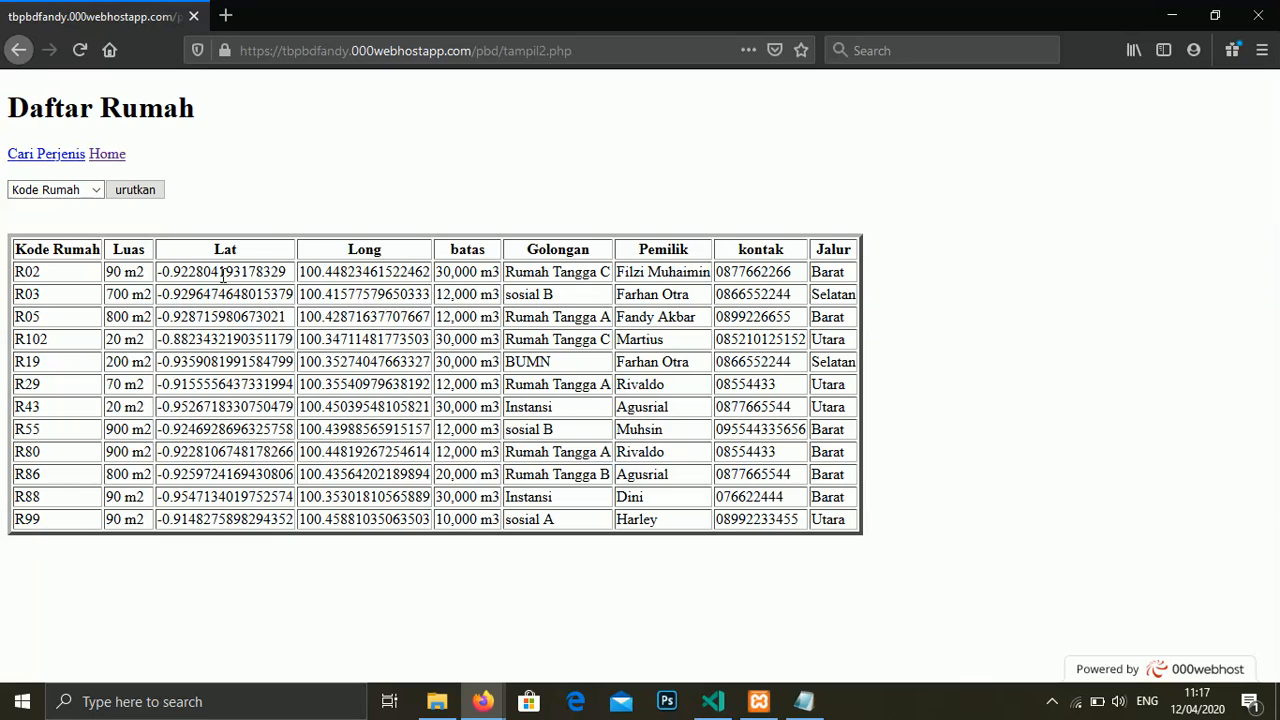
drag(17, 250, 445, 250)
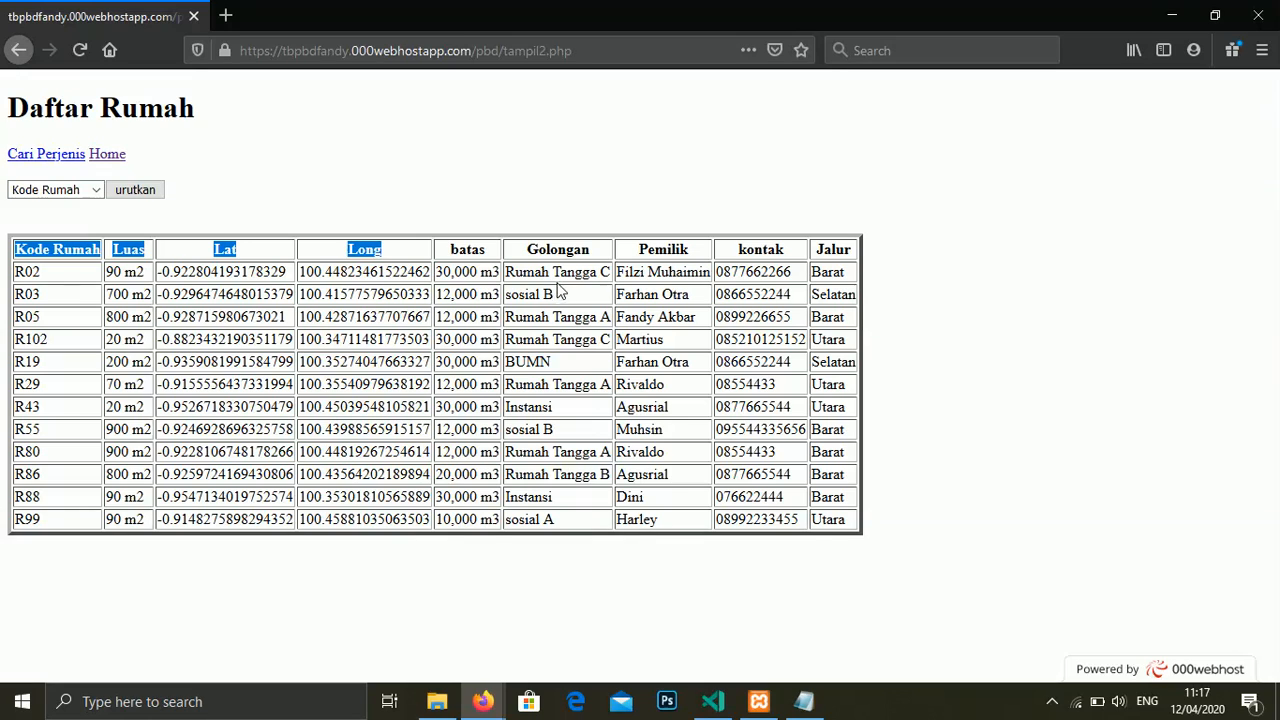
drag(520, 249, 608, 265)
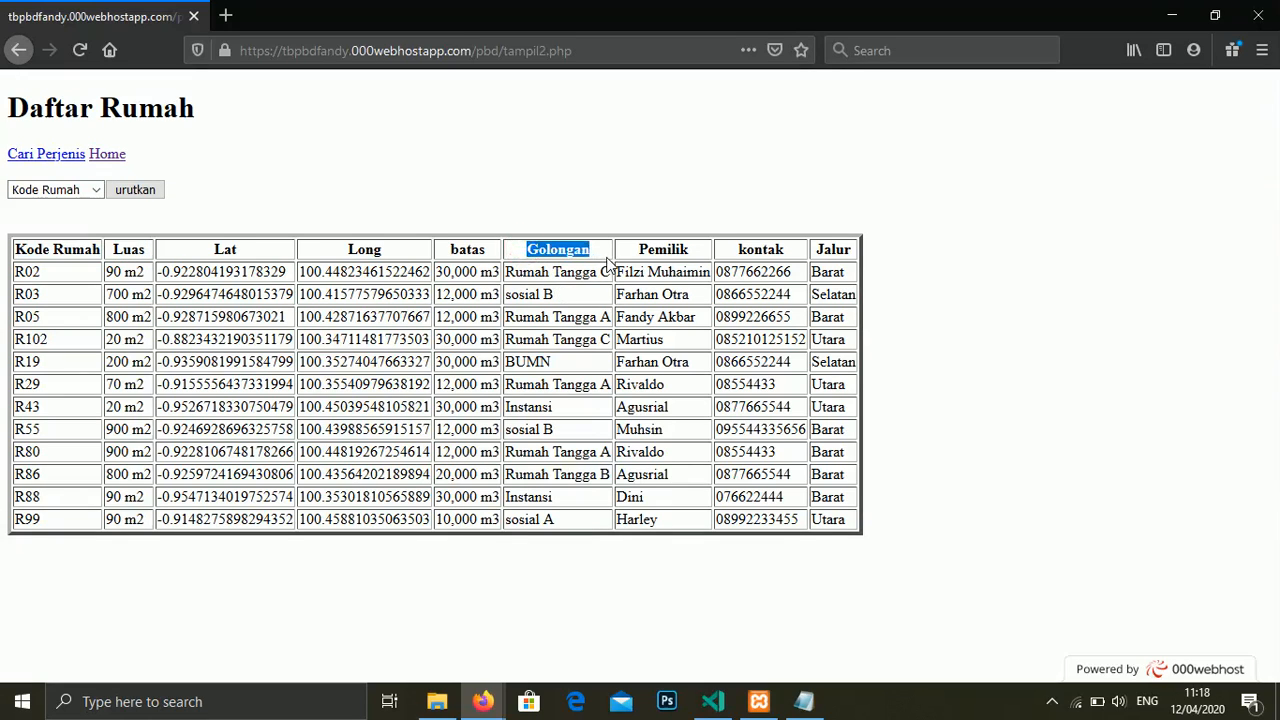
click(470, 245)
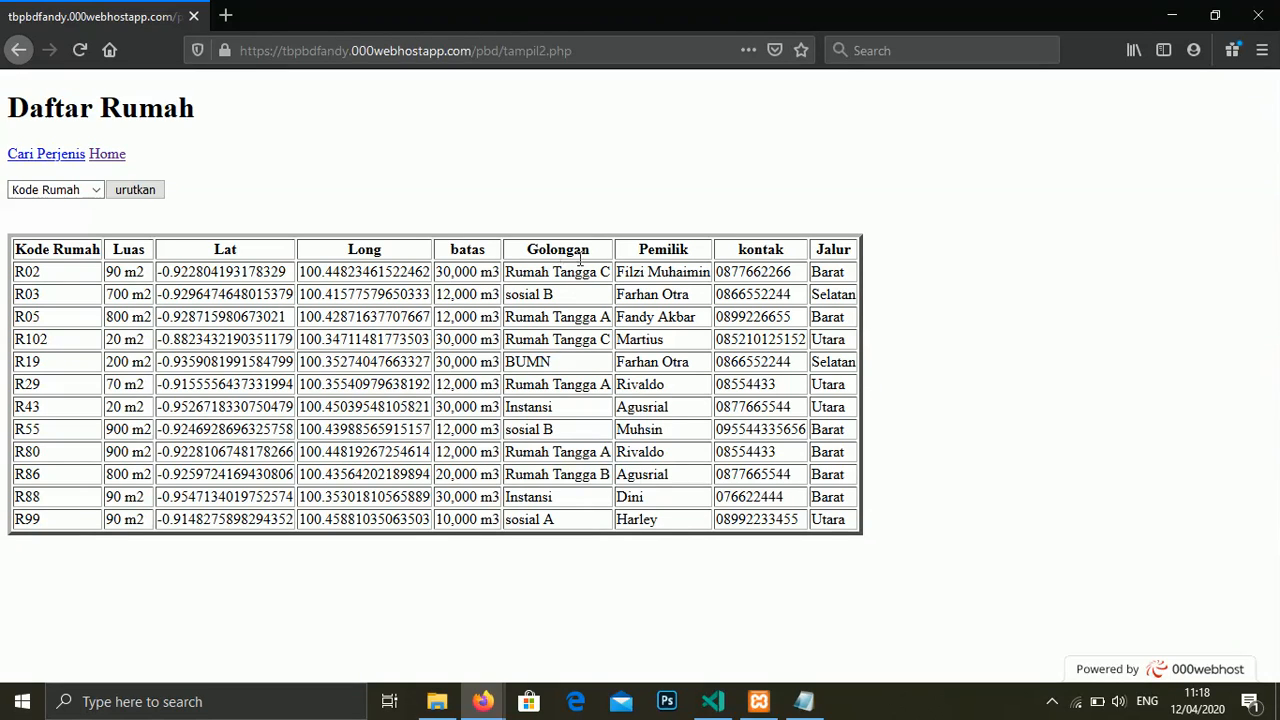
drag(638, 250, 790, 263)
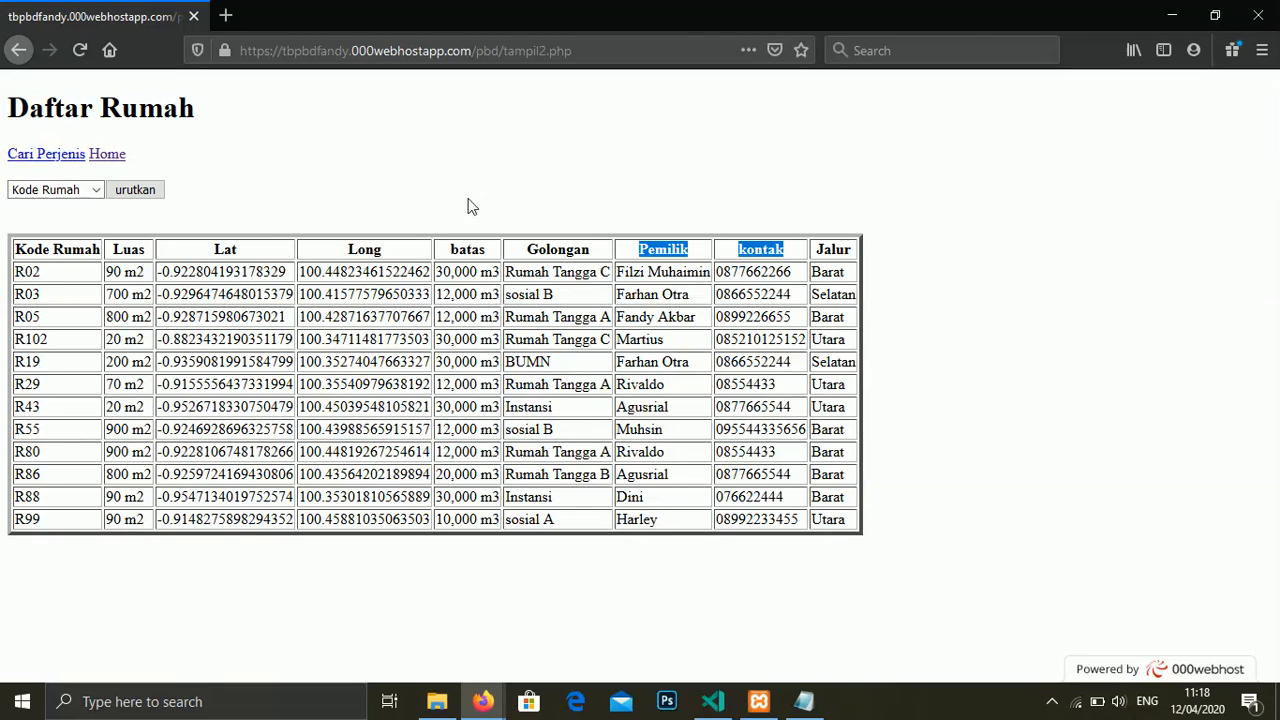
Sort the house list by Nama Pemilik and examine the order of the owner column.
click(93, 193)
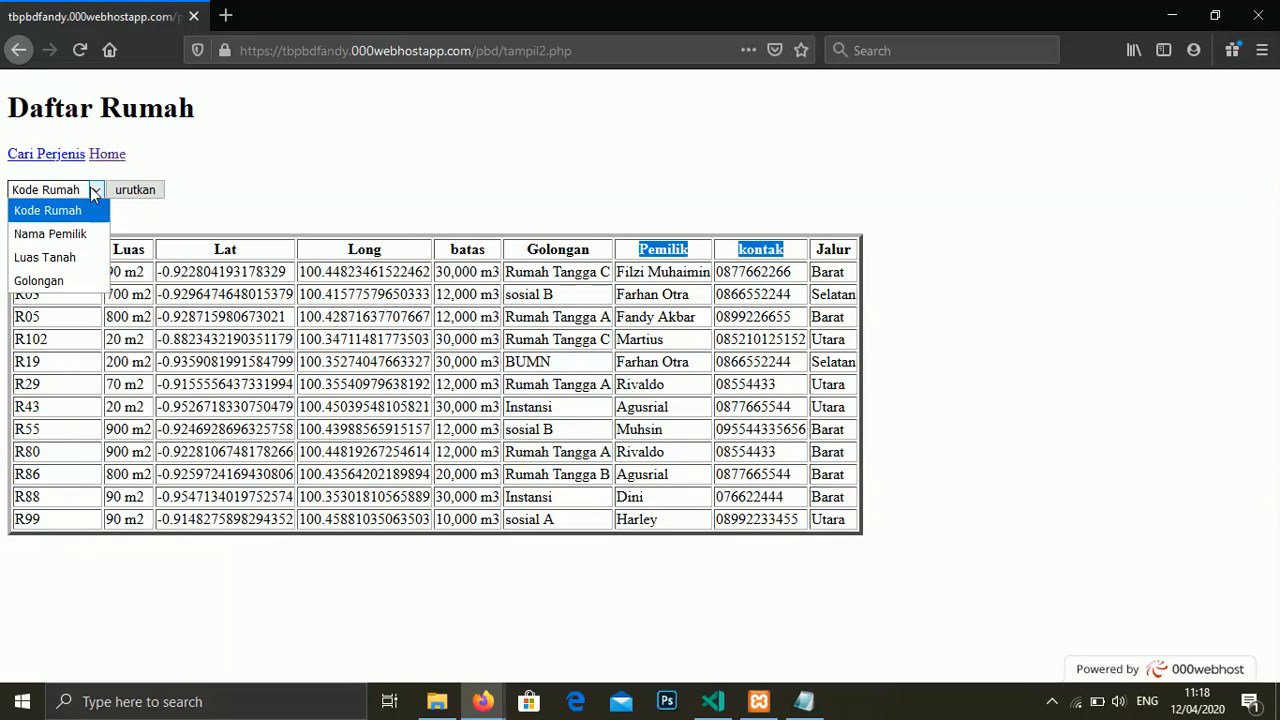
click(70, 235)
click(137, 193)
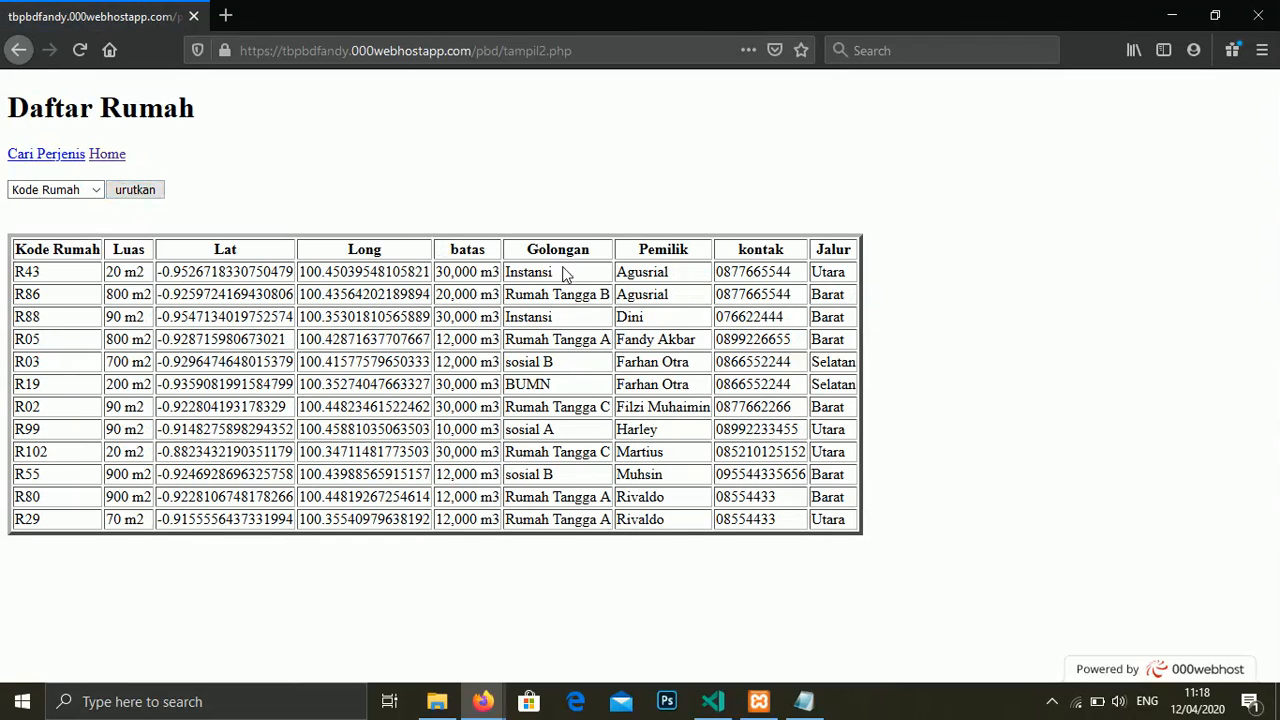
drag(627, 271, 652, 372)
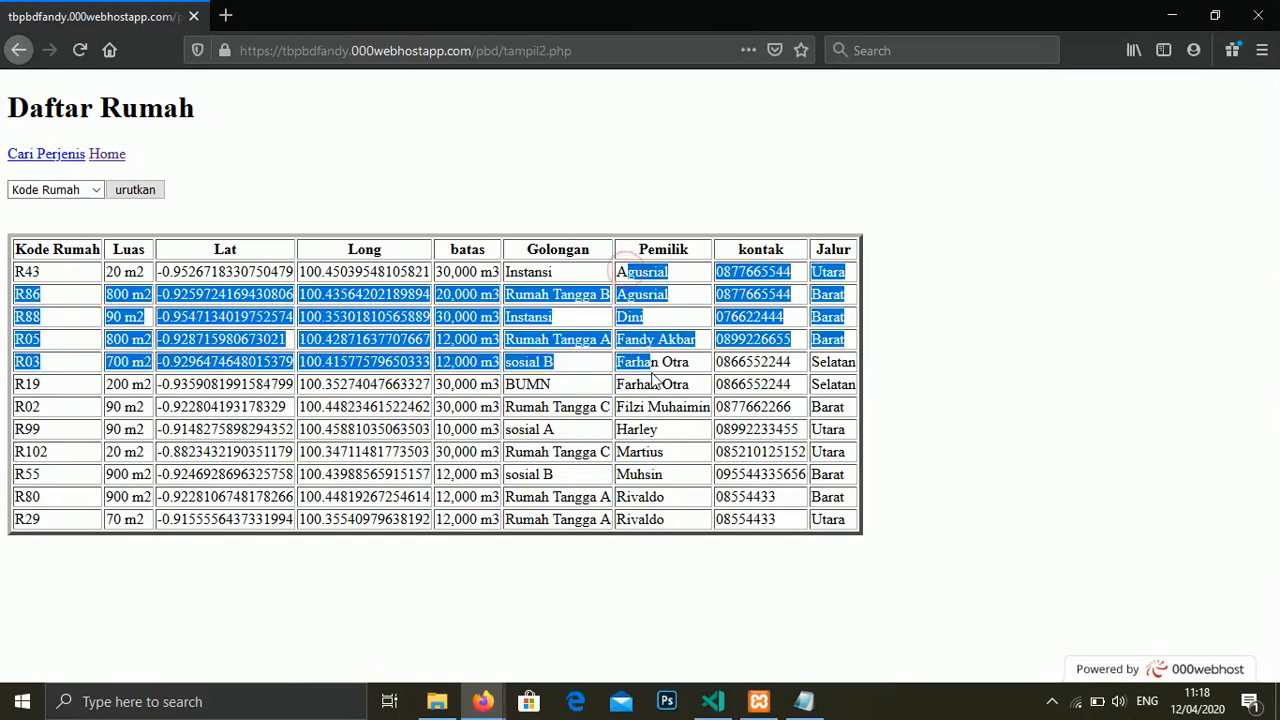
click(643, 540)
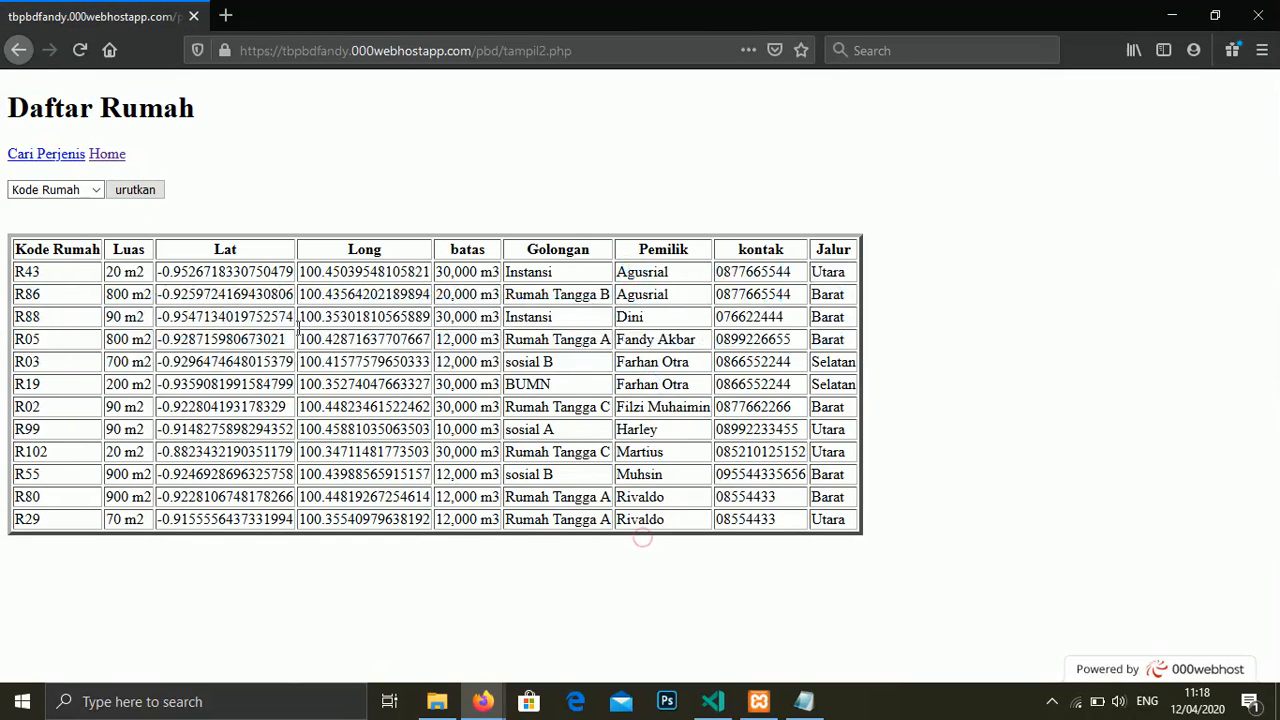
Sort the house list by Luas Tanah.
click(45, 190)
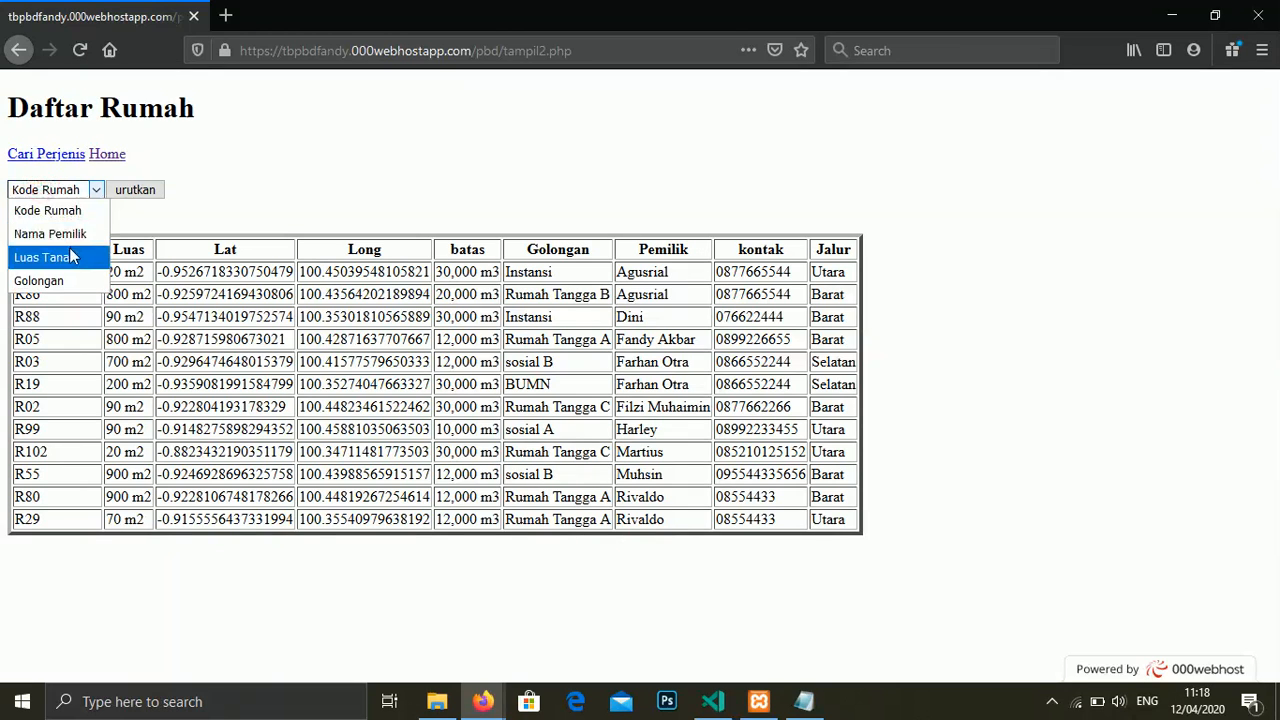
click(50, 257)
click(127, 192)
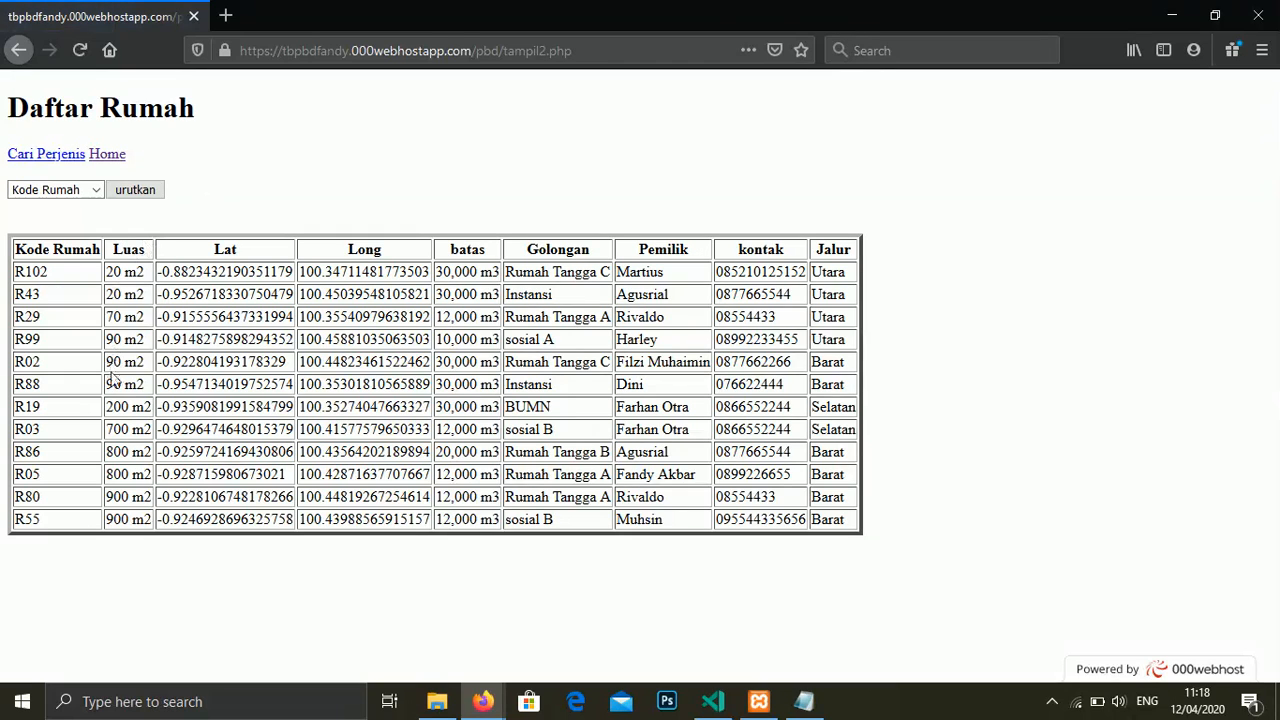
Sort the house list by Golongan and examine the order of the category column.
click(87, 192)
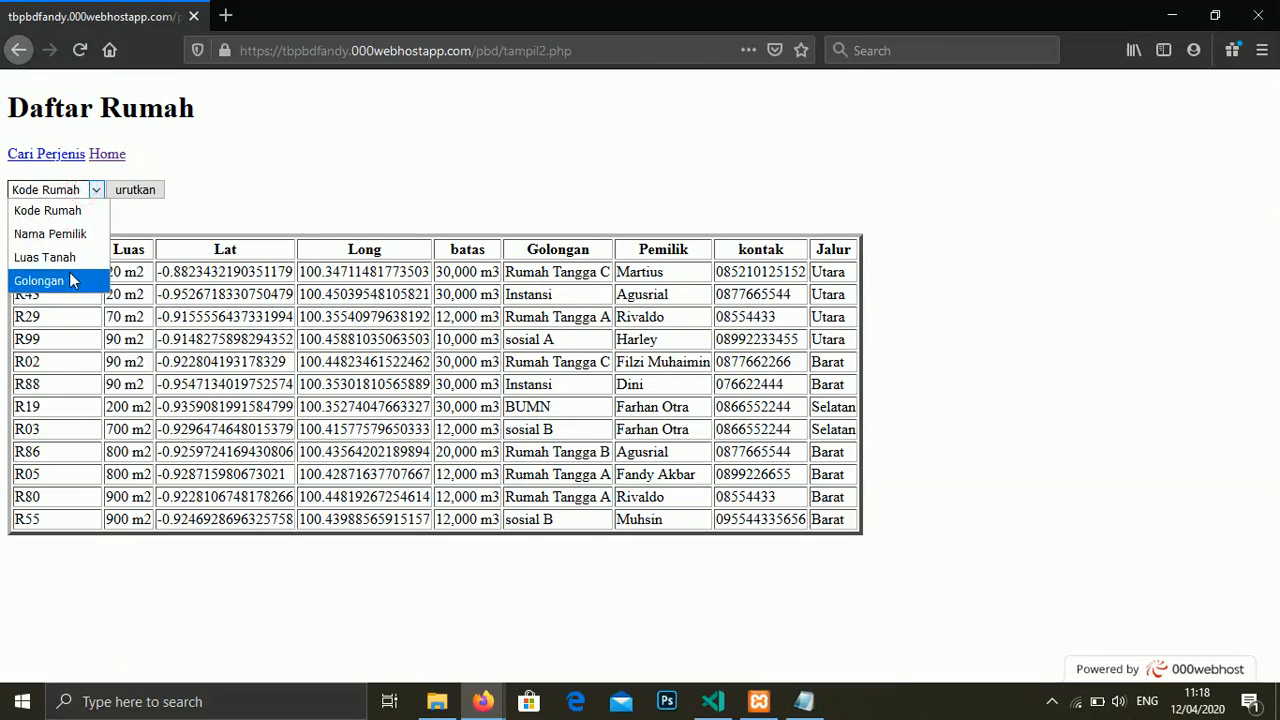
click(63, 279)
click(130, 191)
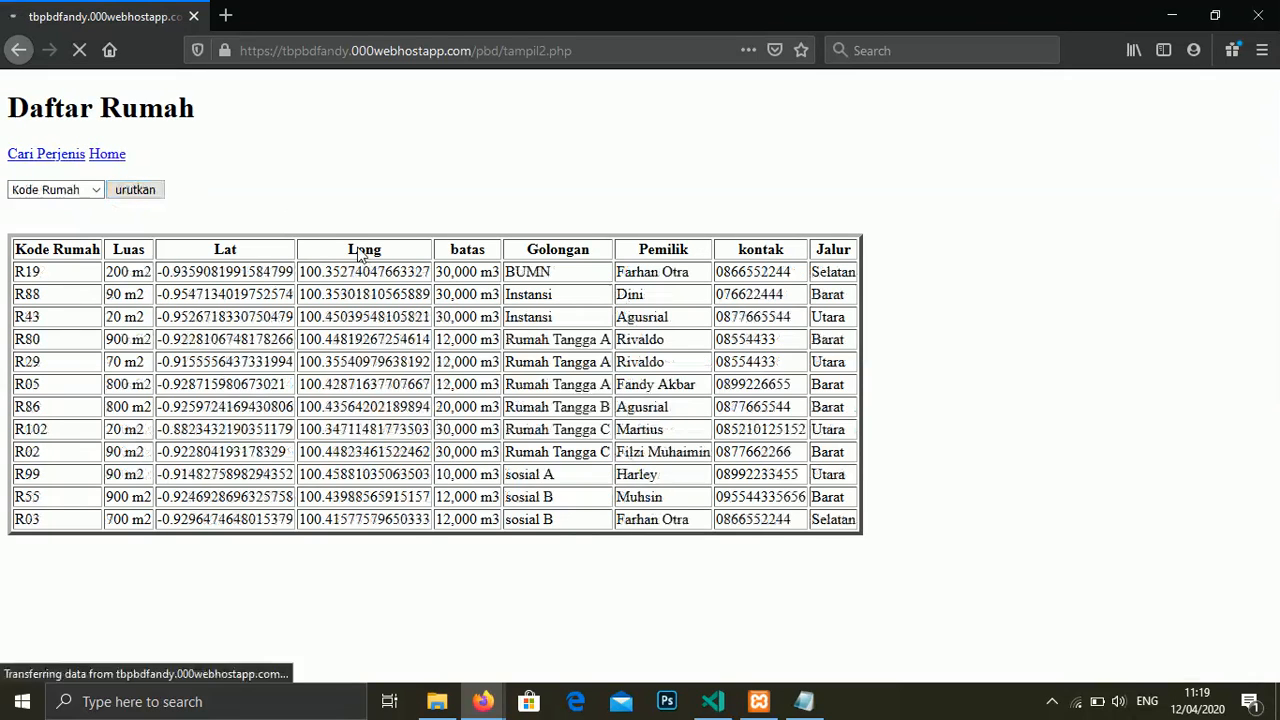
drag(510, 271, 545, 430)
click(569, 361)
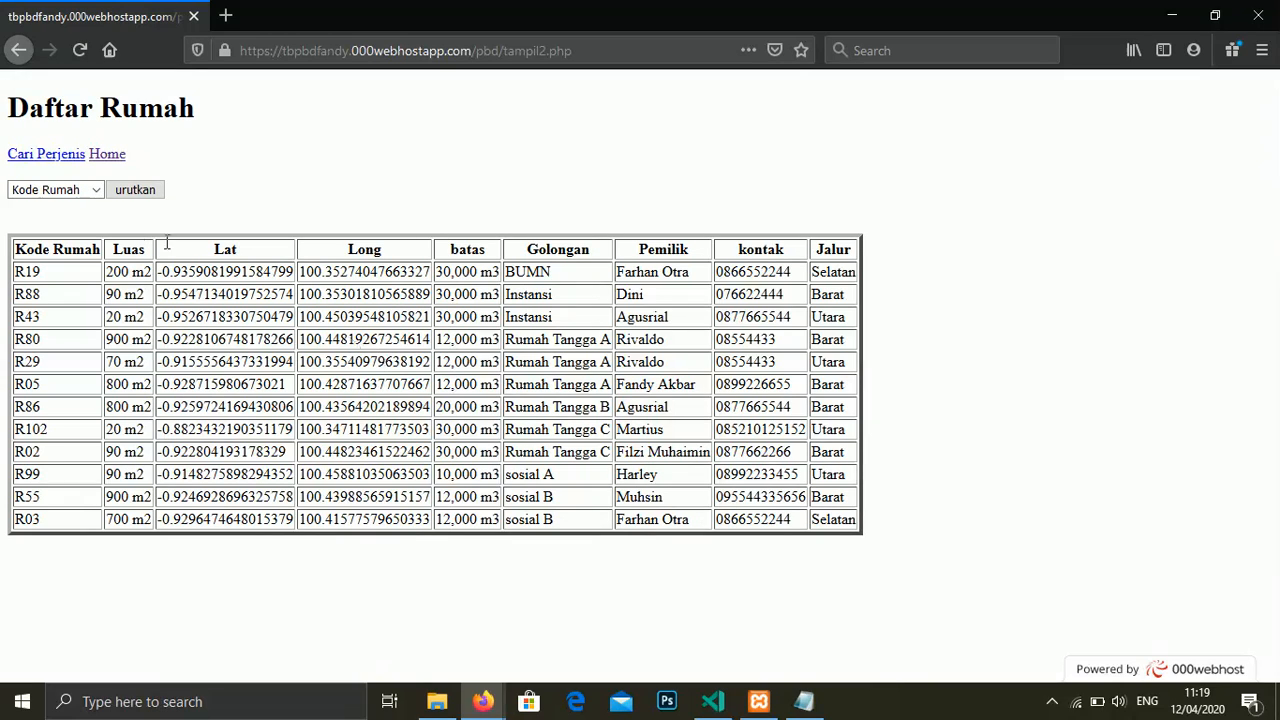
Return to the home page, refresh it, and open the PDAM payment form.
click(108, 156)
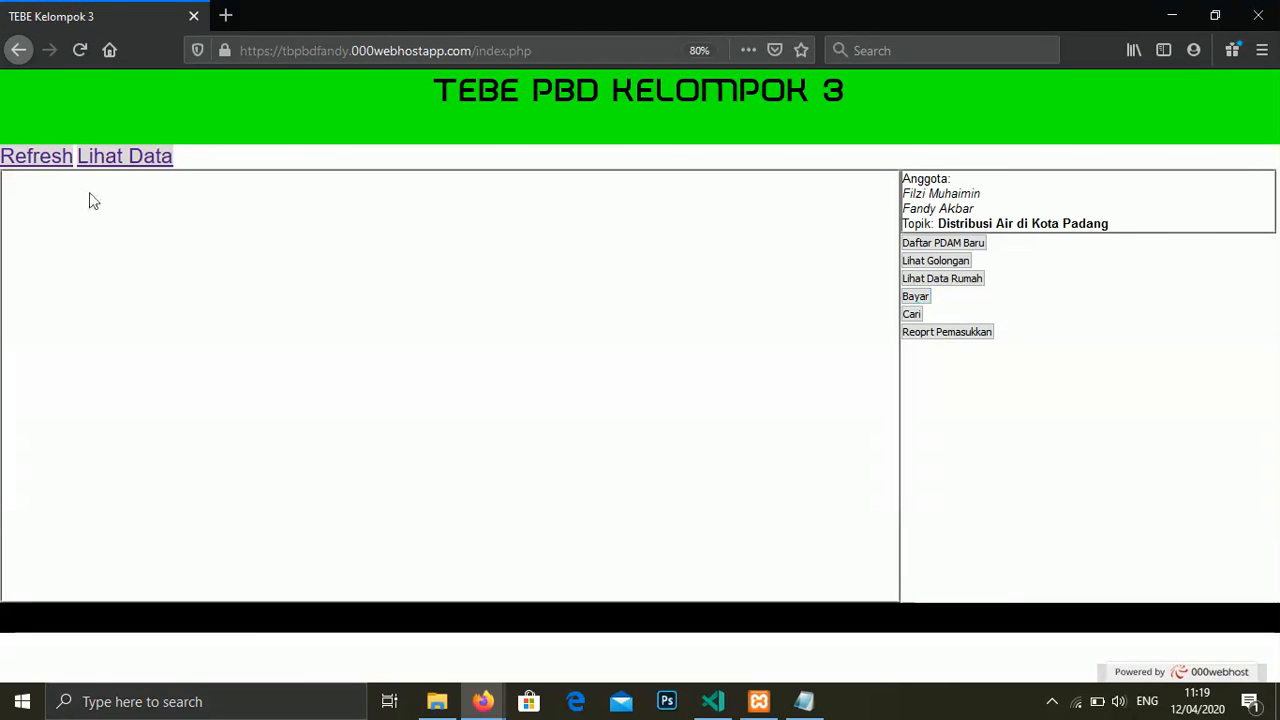
click(34, 166)
click(913, 298)
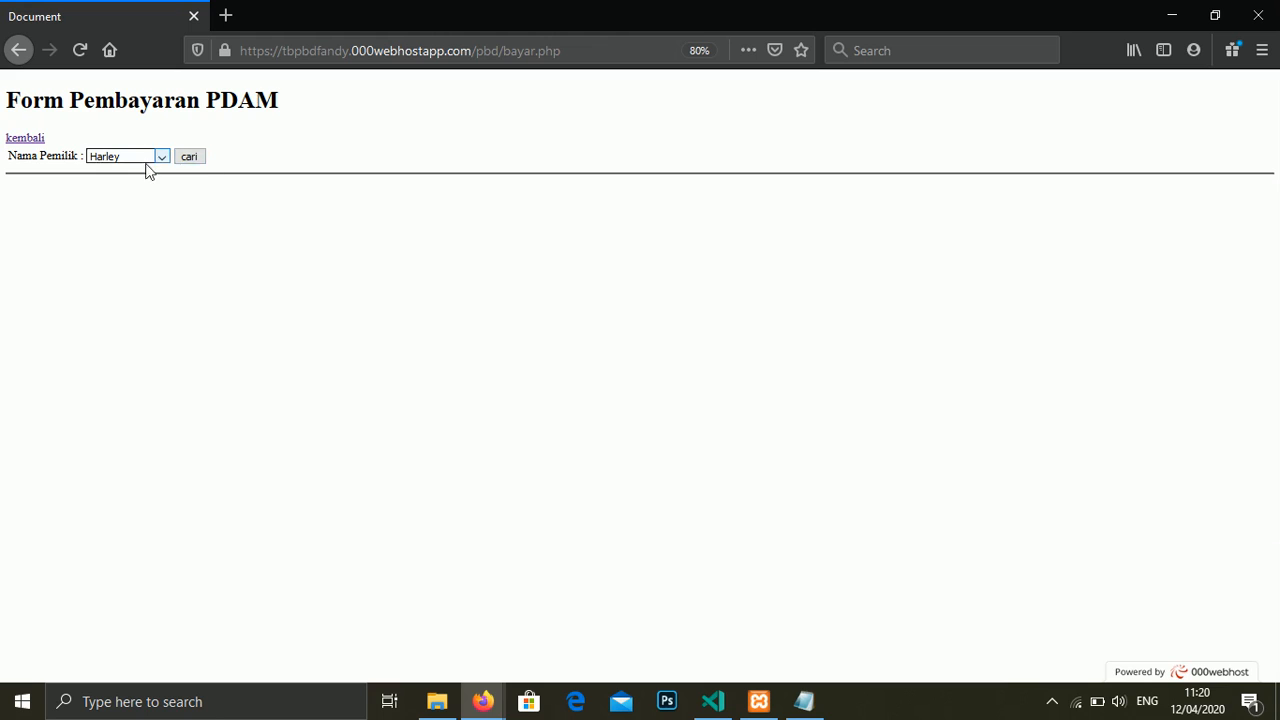
Search for the second listed owner's houses and open the payment entry for house R102.
click(127, 157)
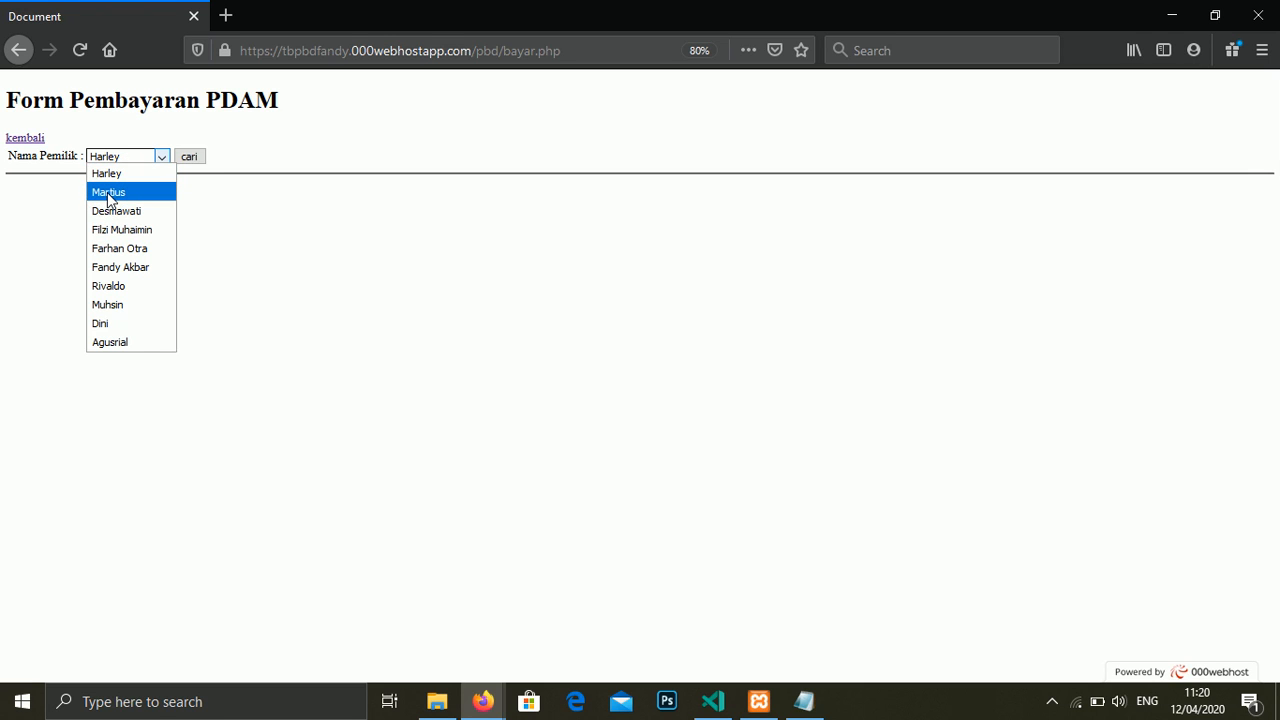
click(109, 195)
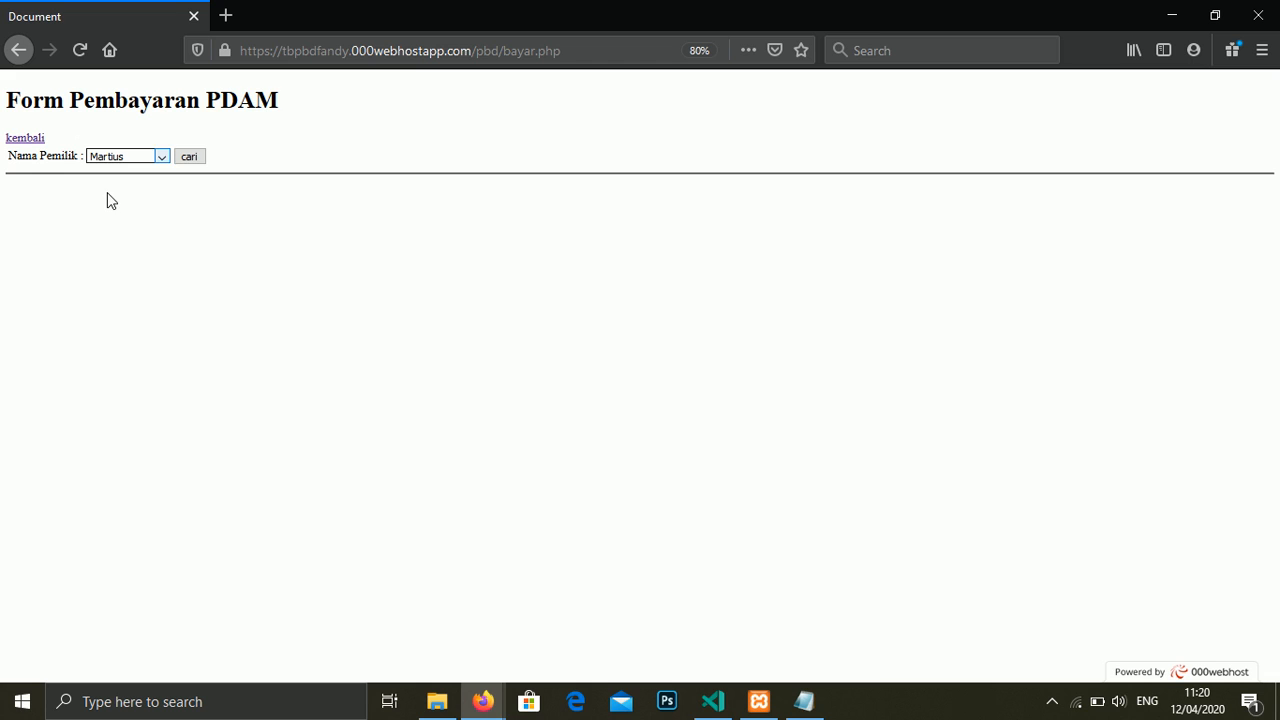
click(188, 160)
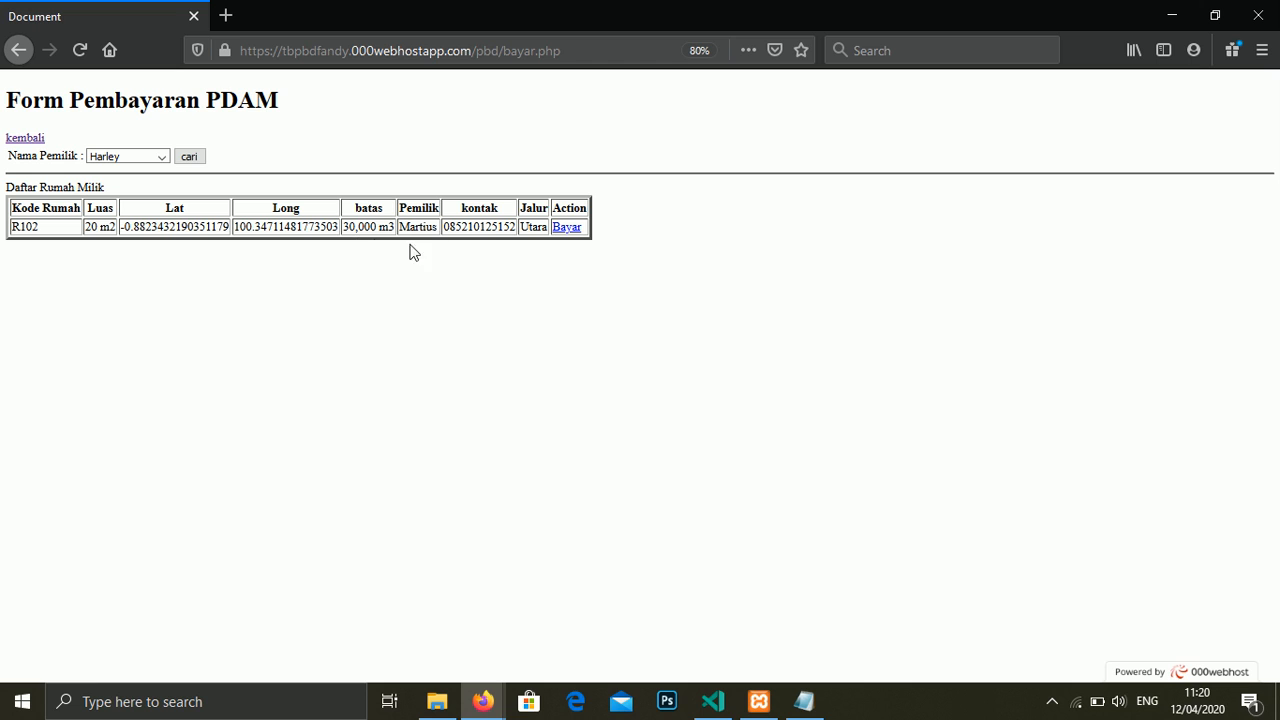
click(563, 229)
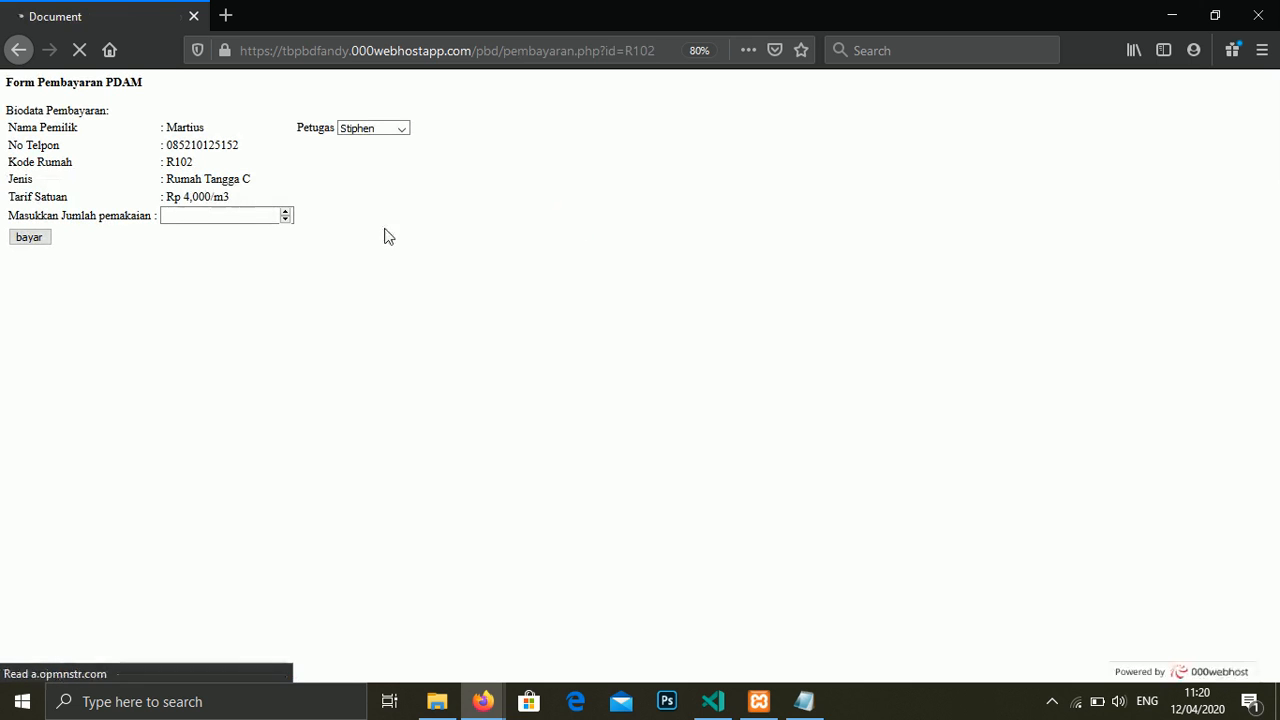
Choose the last listed officer, submit the payment for a usage of 300, and return to the home page.
click(254, 215)
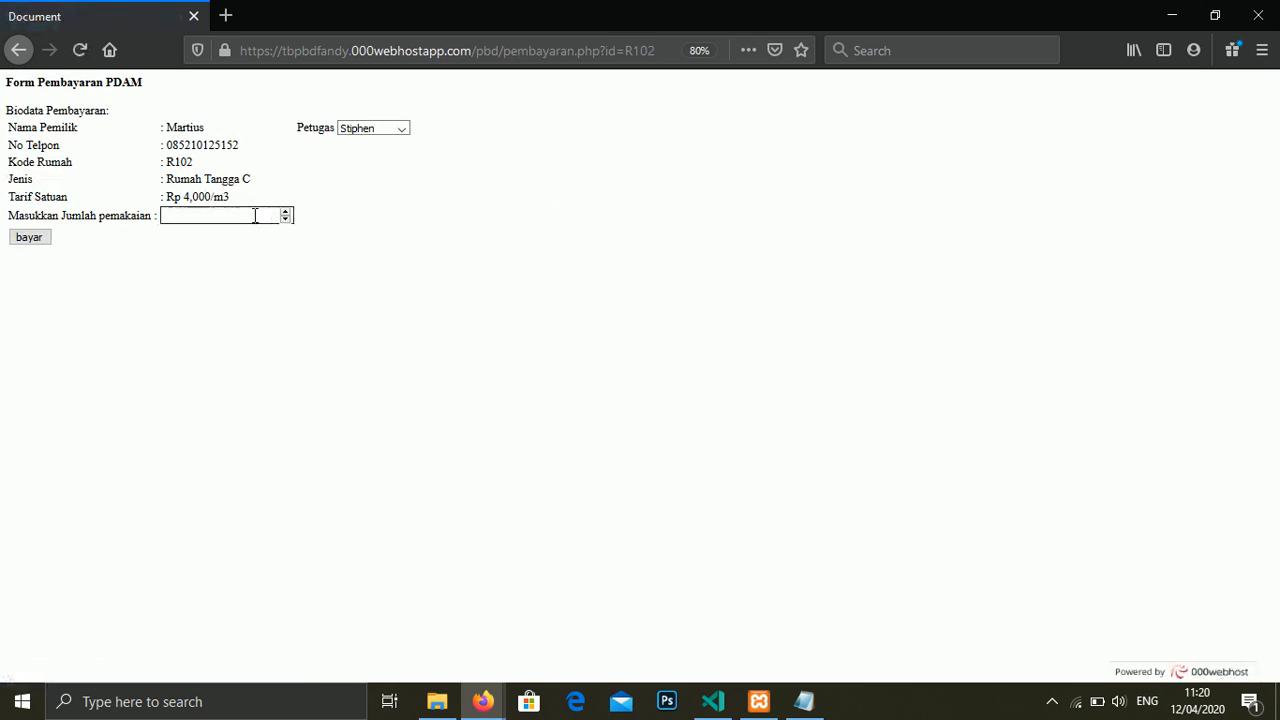
click(380, 130)
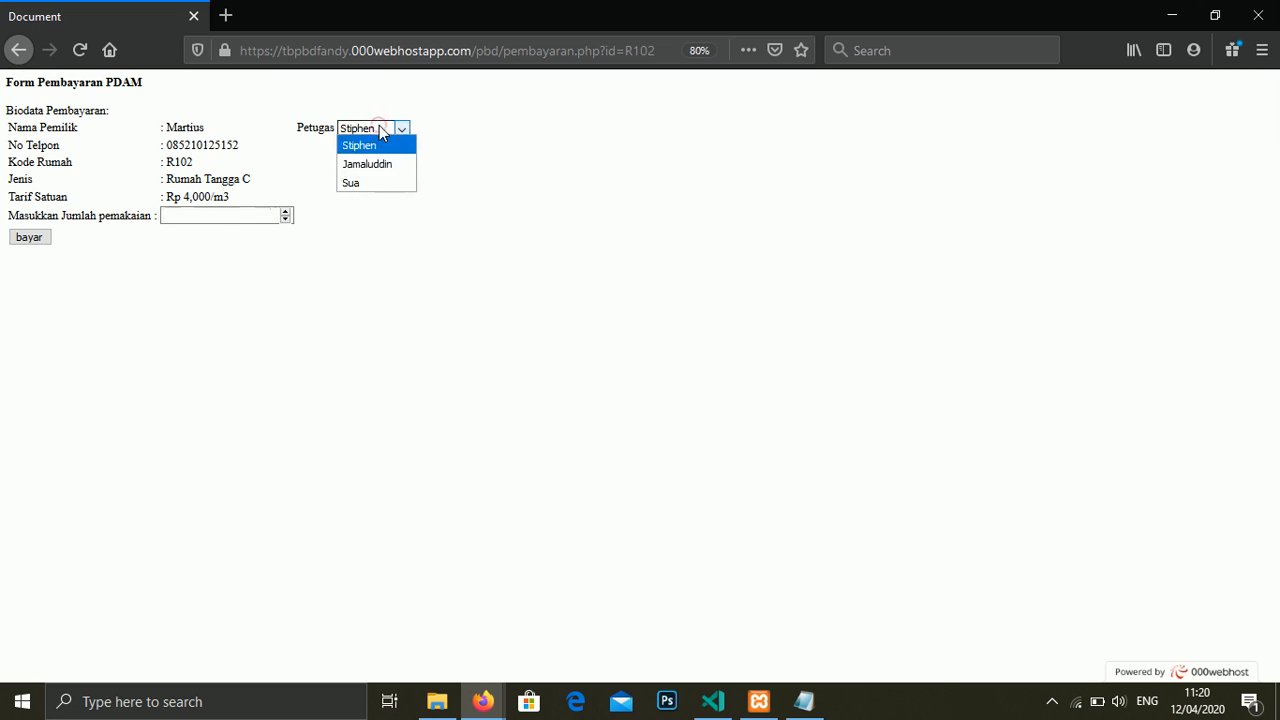
click(353, 180)
click(242, 214)
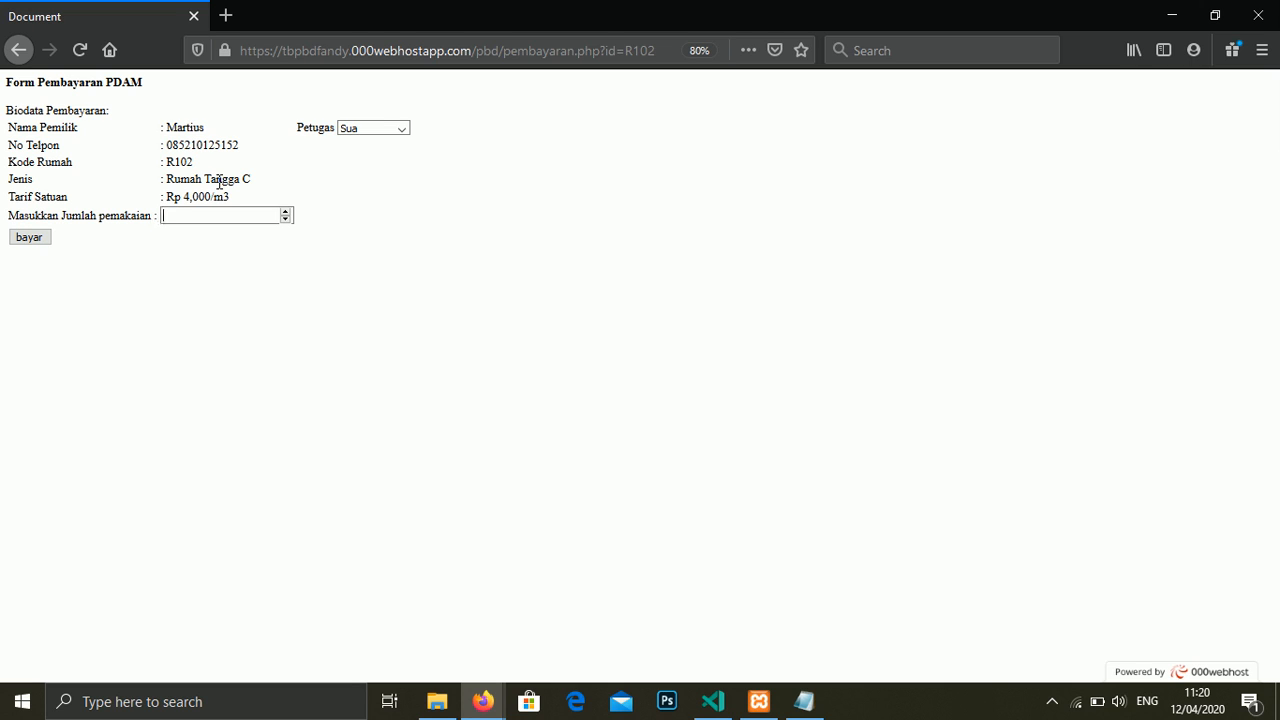
text(300)
click(33, 239)
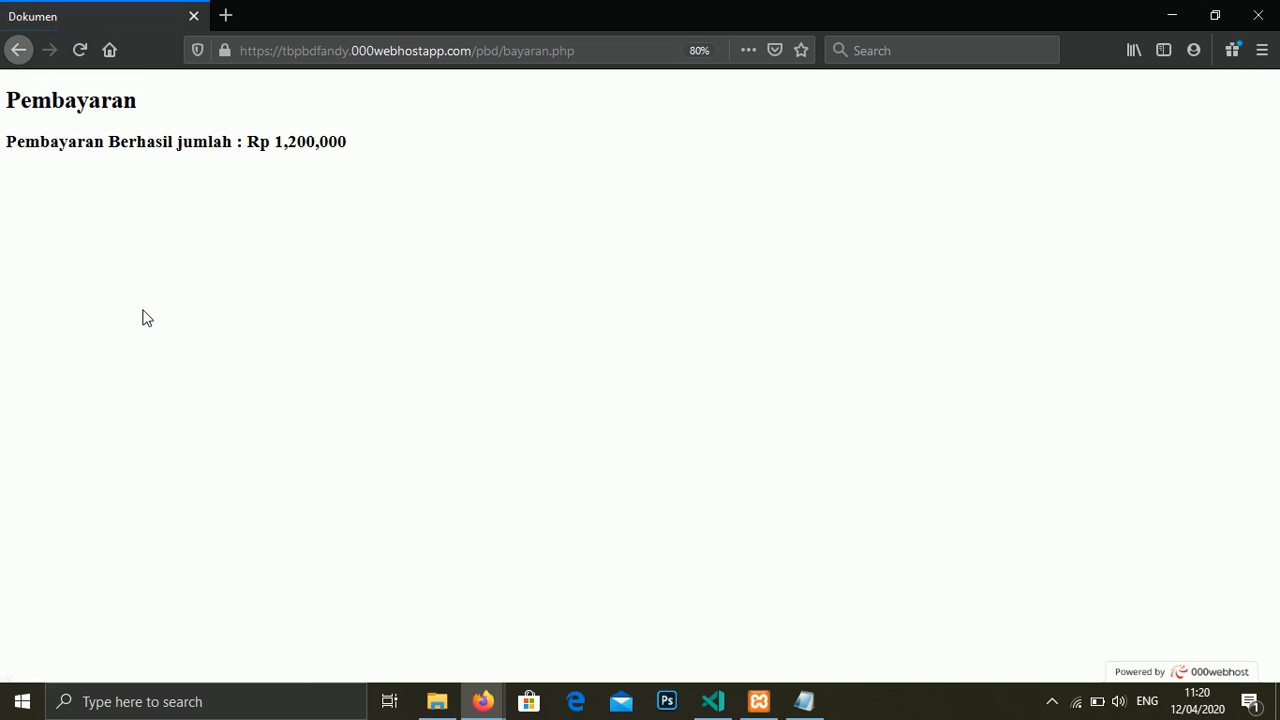
key(F5)
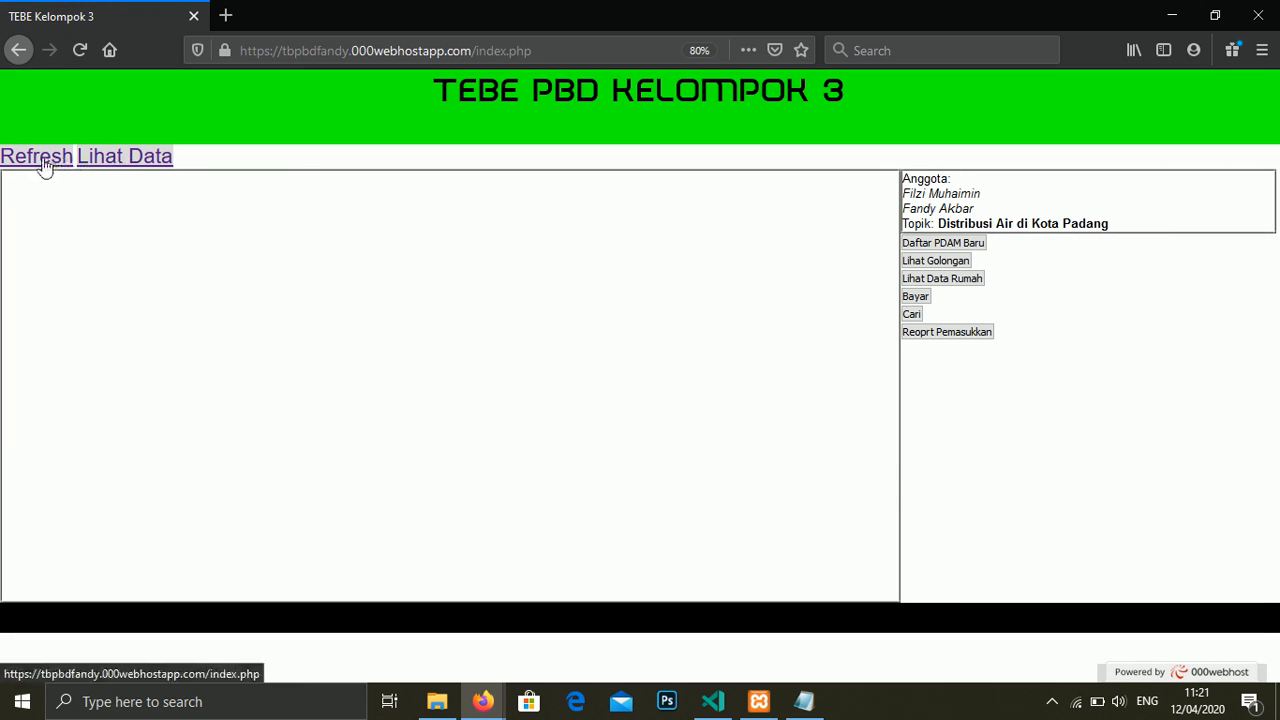
View the raw map data page, return to the home page, and refresh it.
click(110, 162)
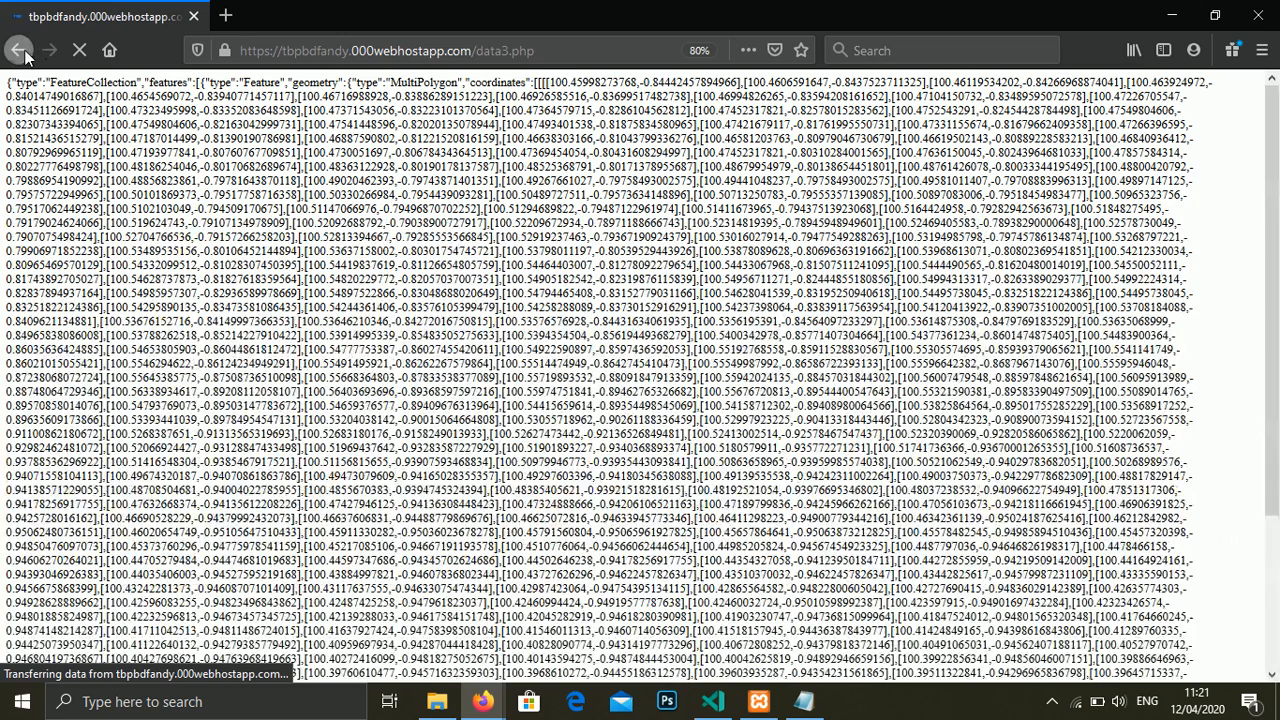
click(22, 52)
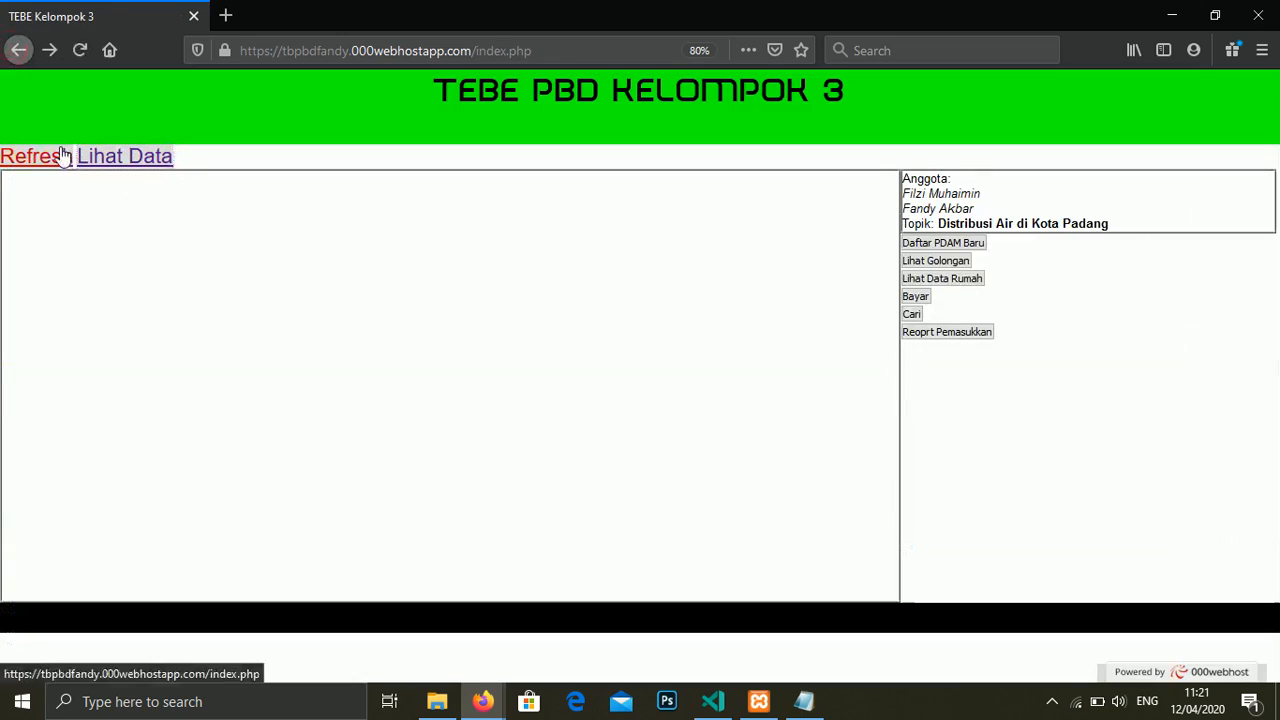
click(62, 155)
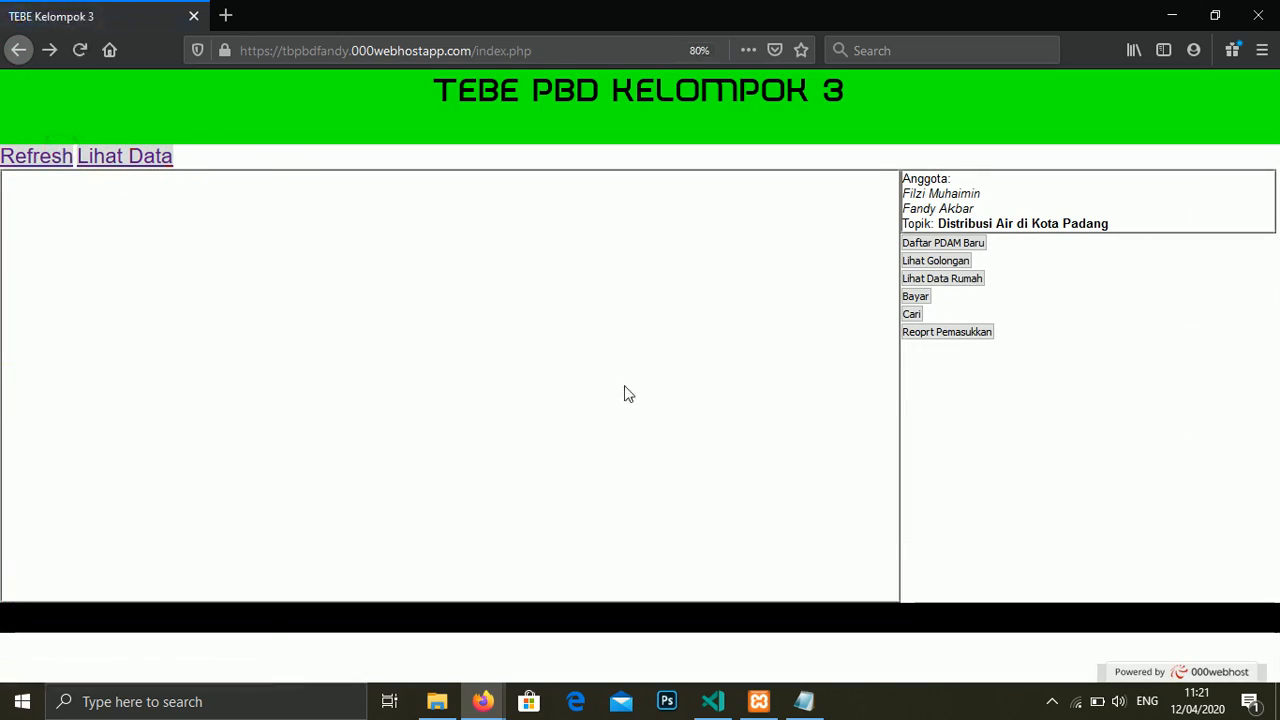
Open the PDAM search form from the home page and choose Golongan as the search method.
key(ctrl+minus)
key(ctrl+minus)
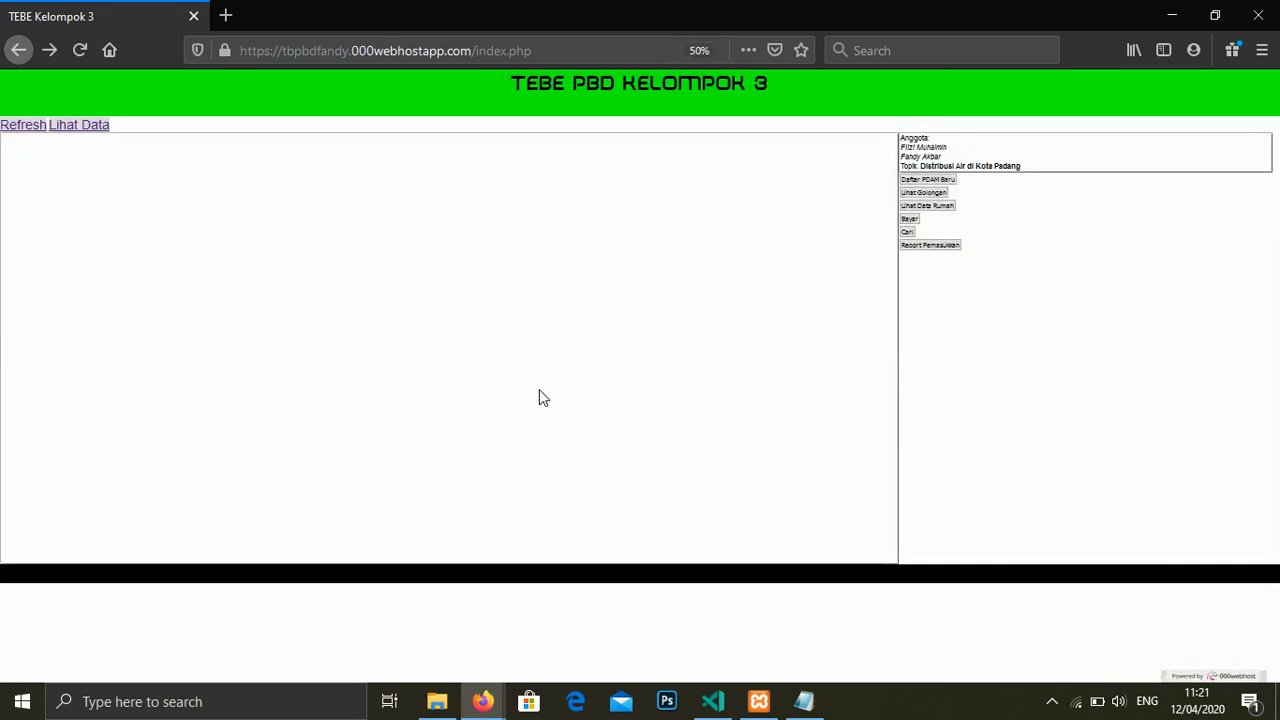
click(909, 234)
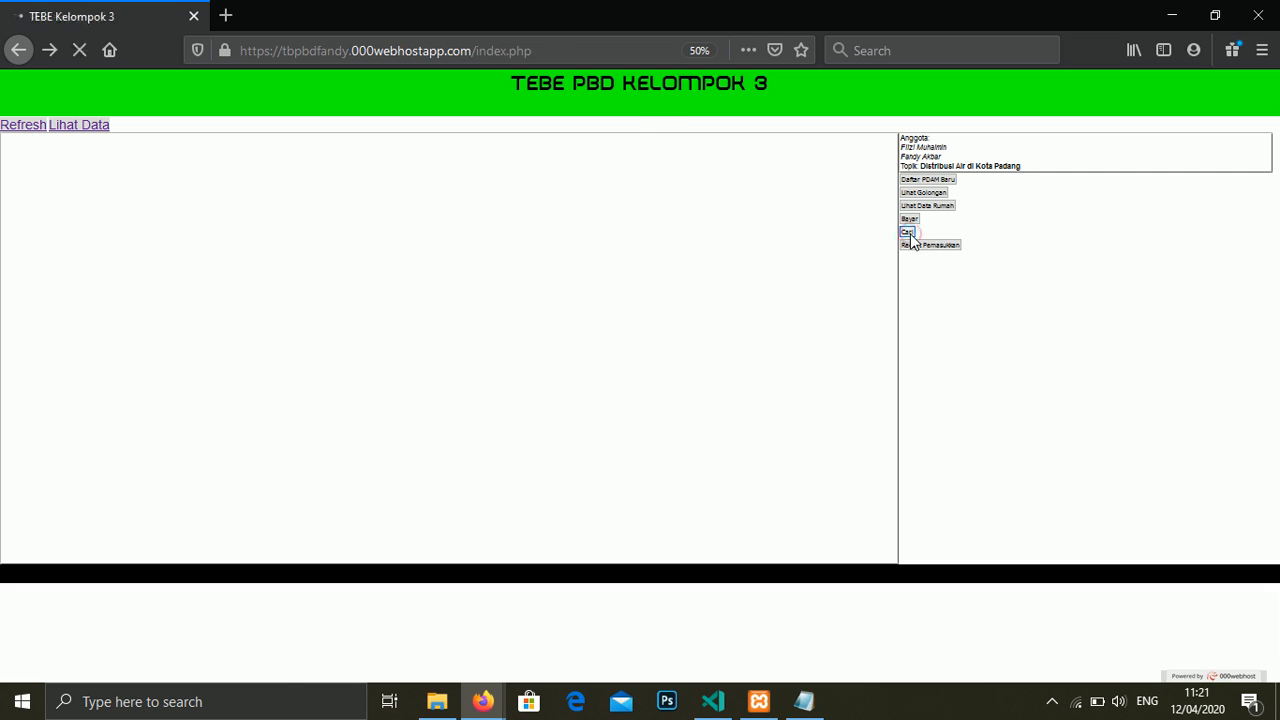
key(ctrl+plus)
key(ctrl+plus)
key(ctrl+plus)
key(ctrl+plus)
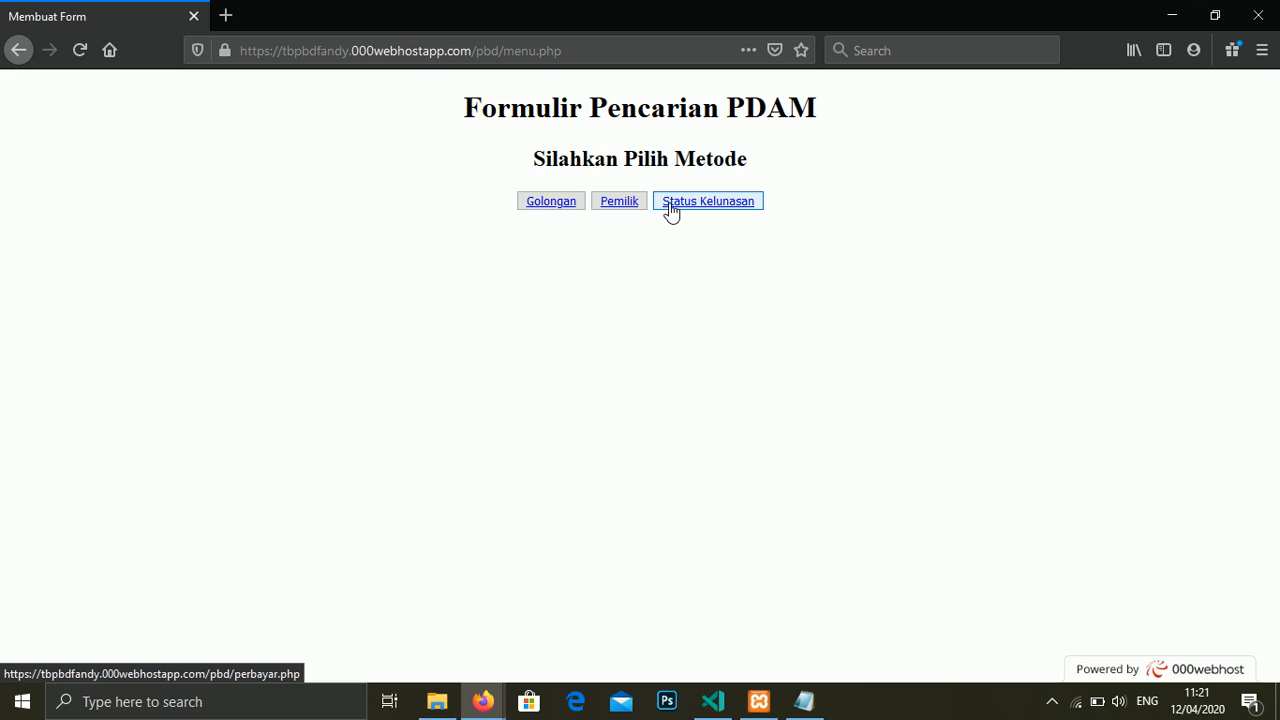
click(551, 205)
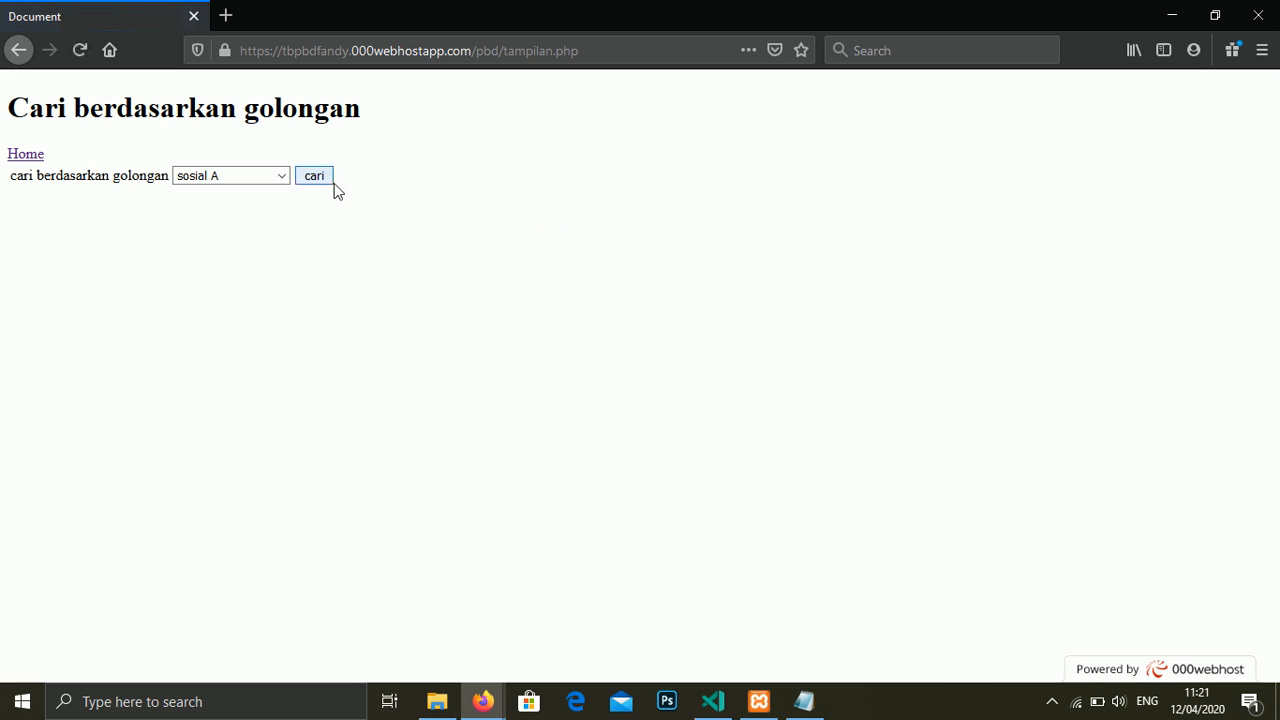
Search for houses in the sosial B category and examine the listed house rows.
click(252, 183)
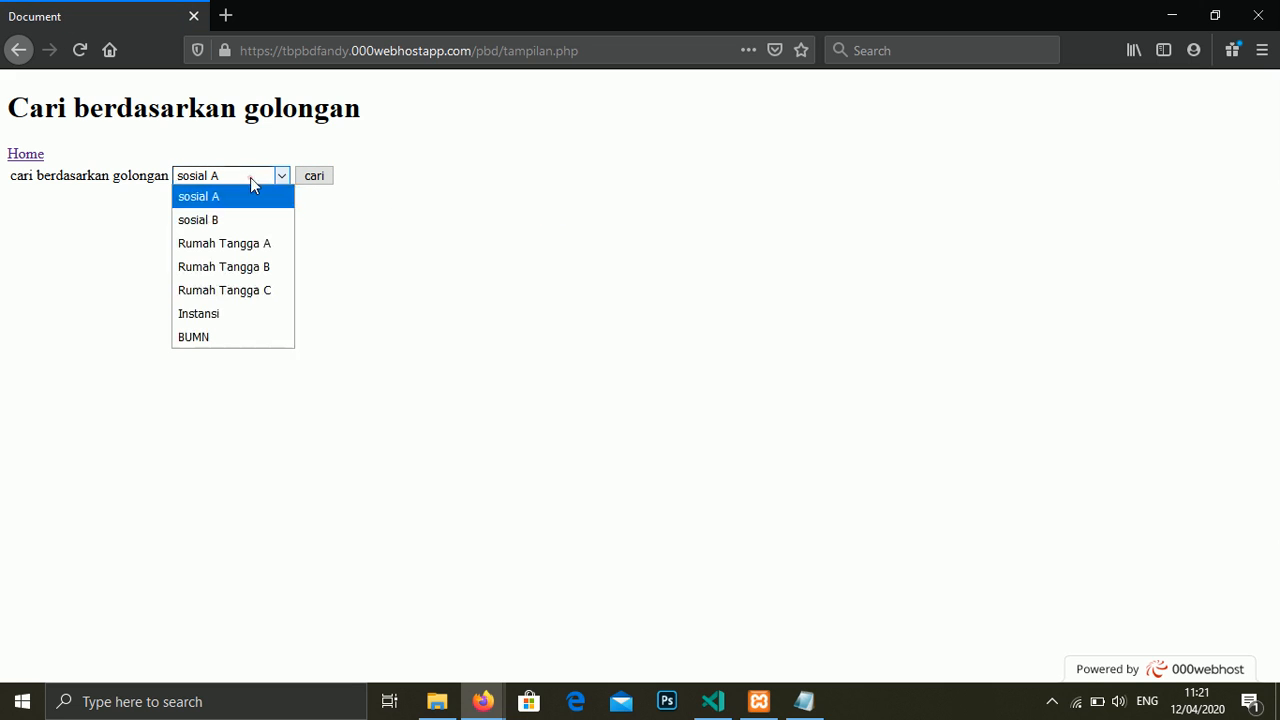
click(221, 220)
click(313, 178)
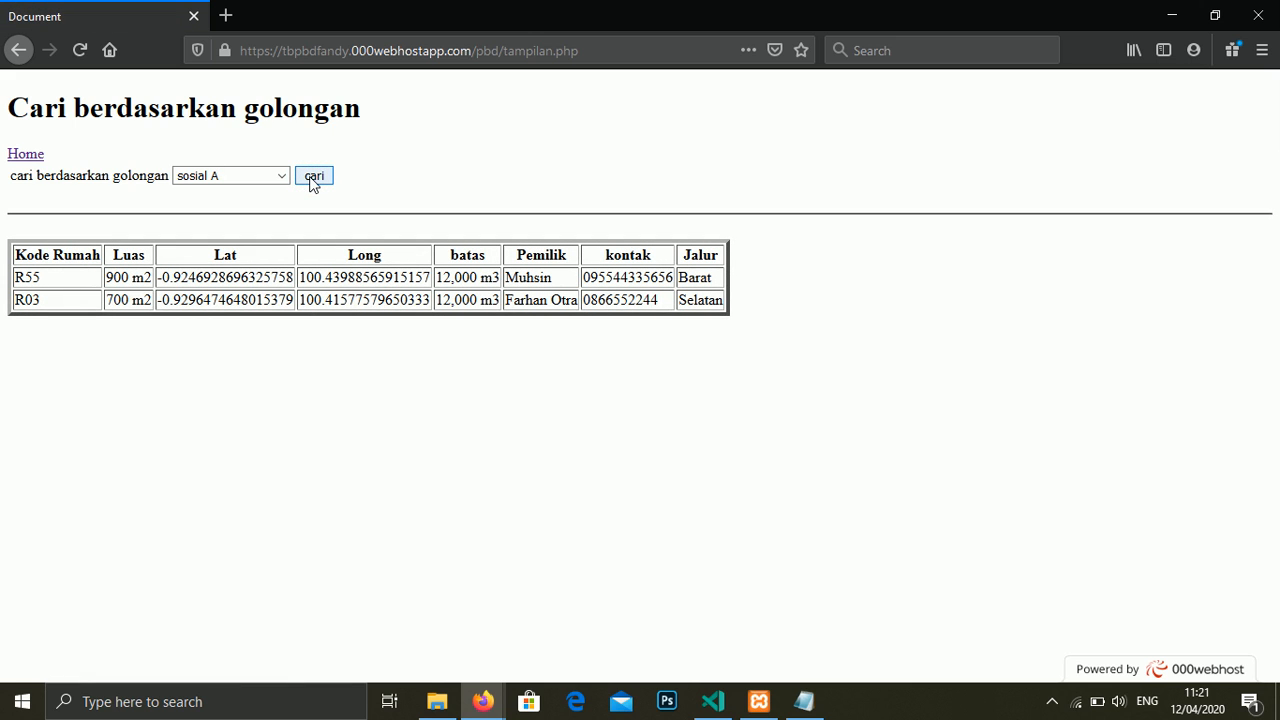
drag(239, 277, 573, 300)
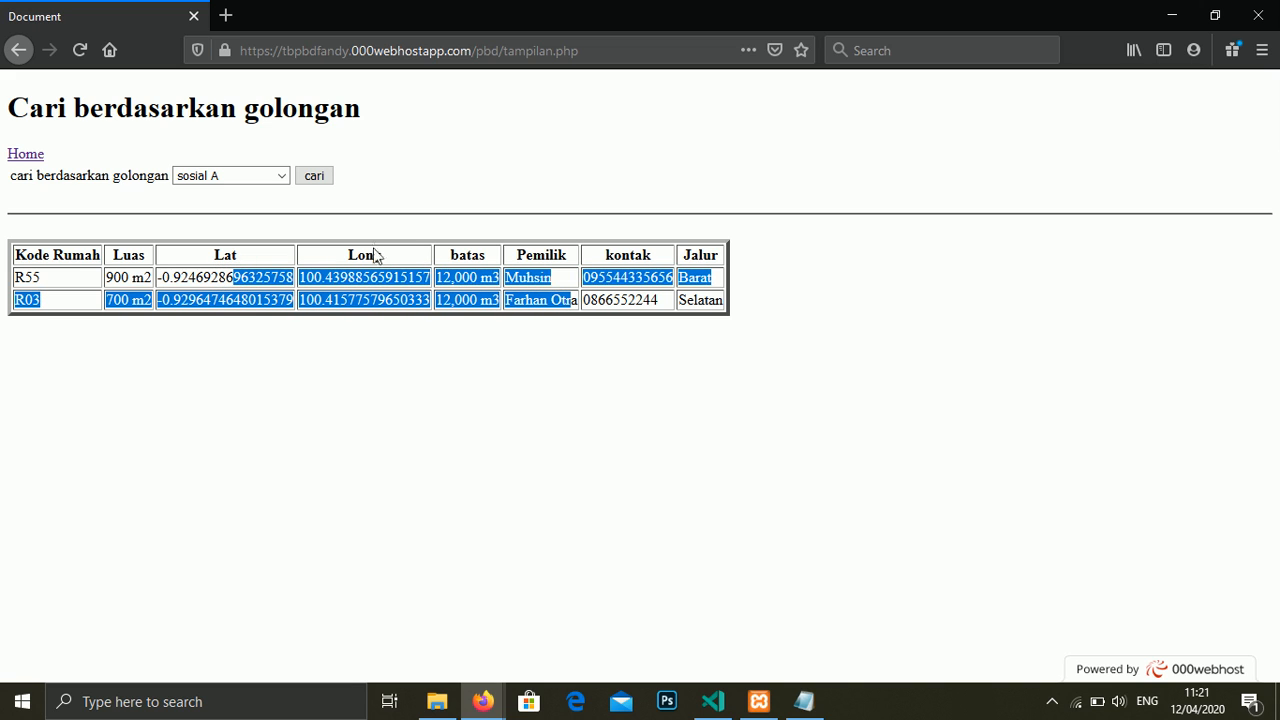
click(536, 272)
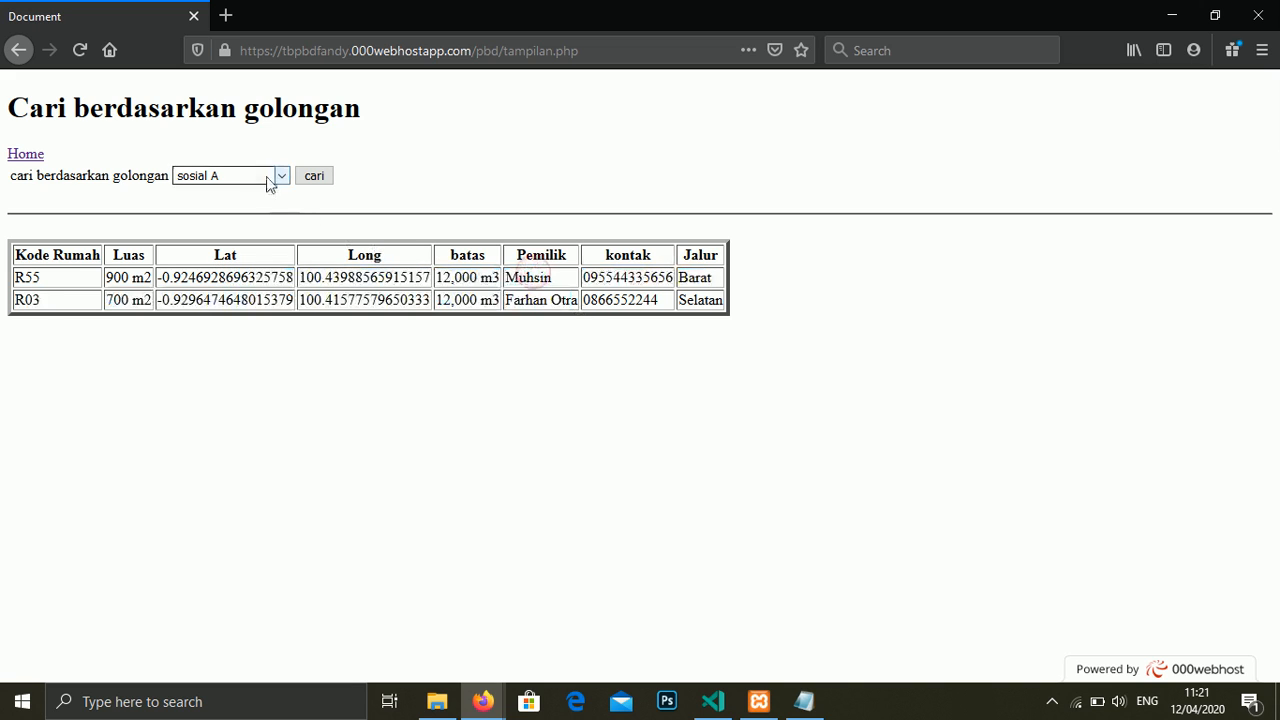
Search for houses in the Rumah Tangga C category and look over the available category options.
click(266, 180)
click(206, 289)
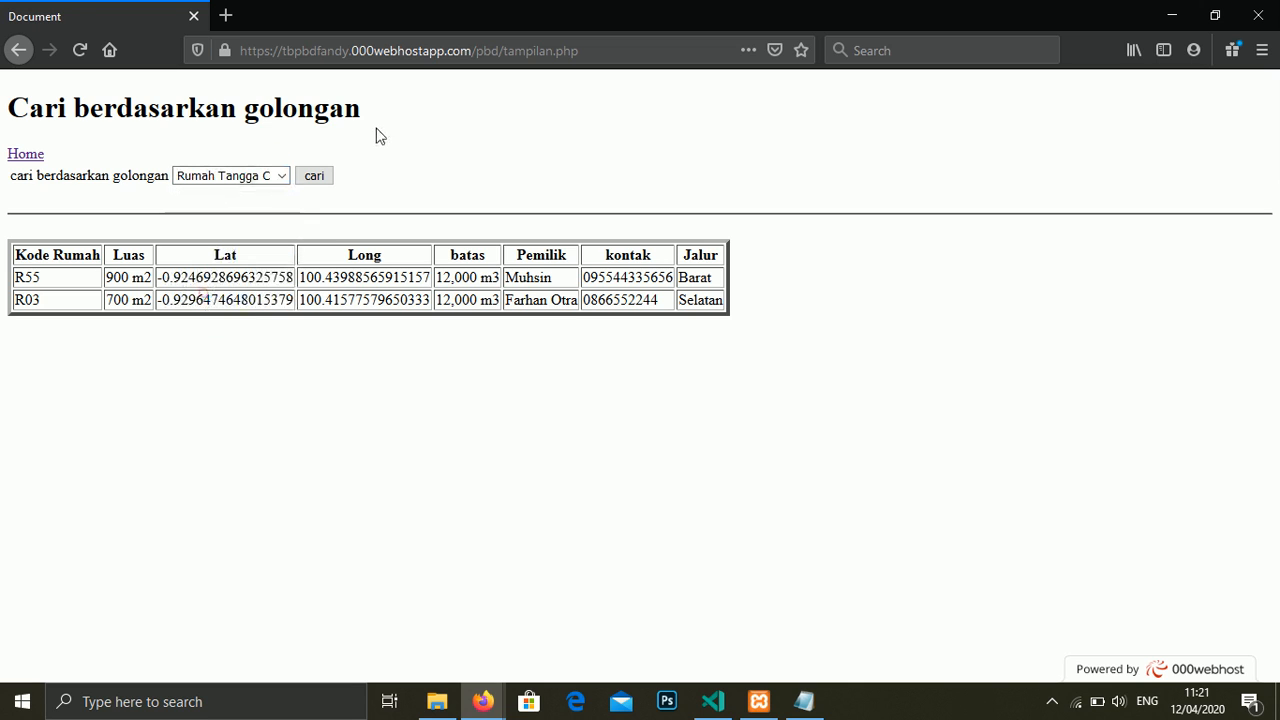
click(312, 178)
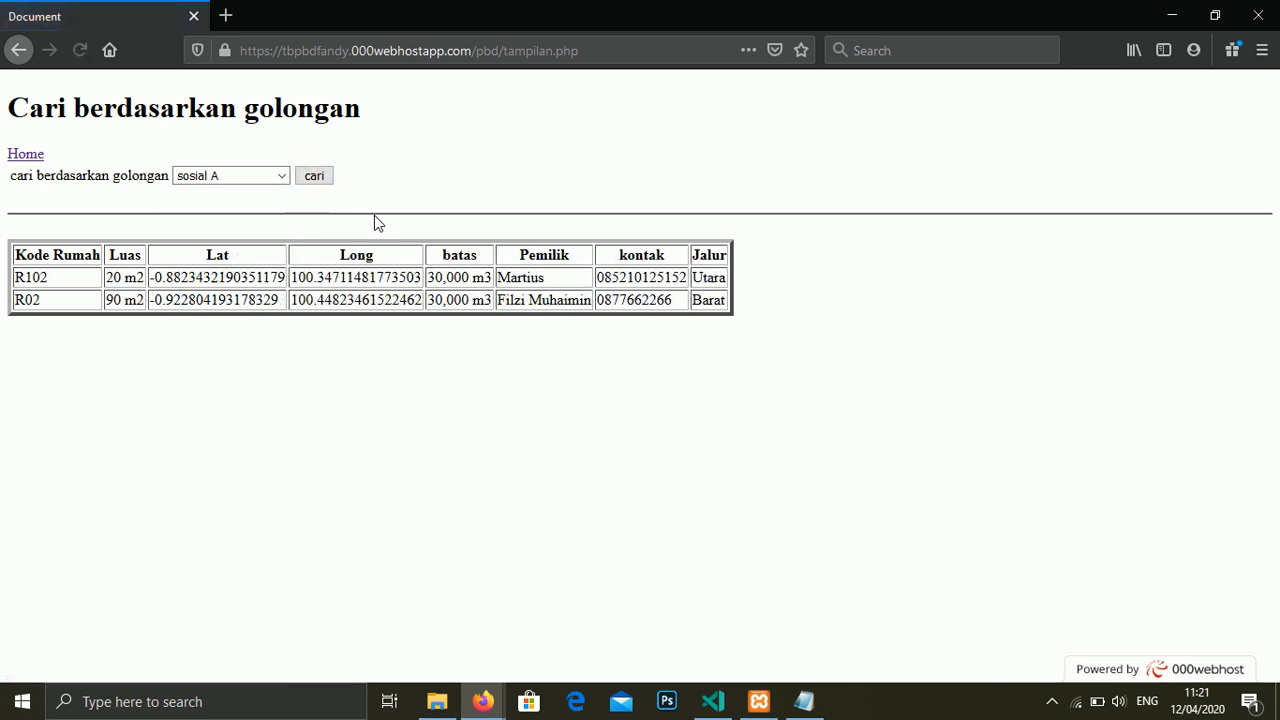
click(279, 176)
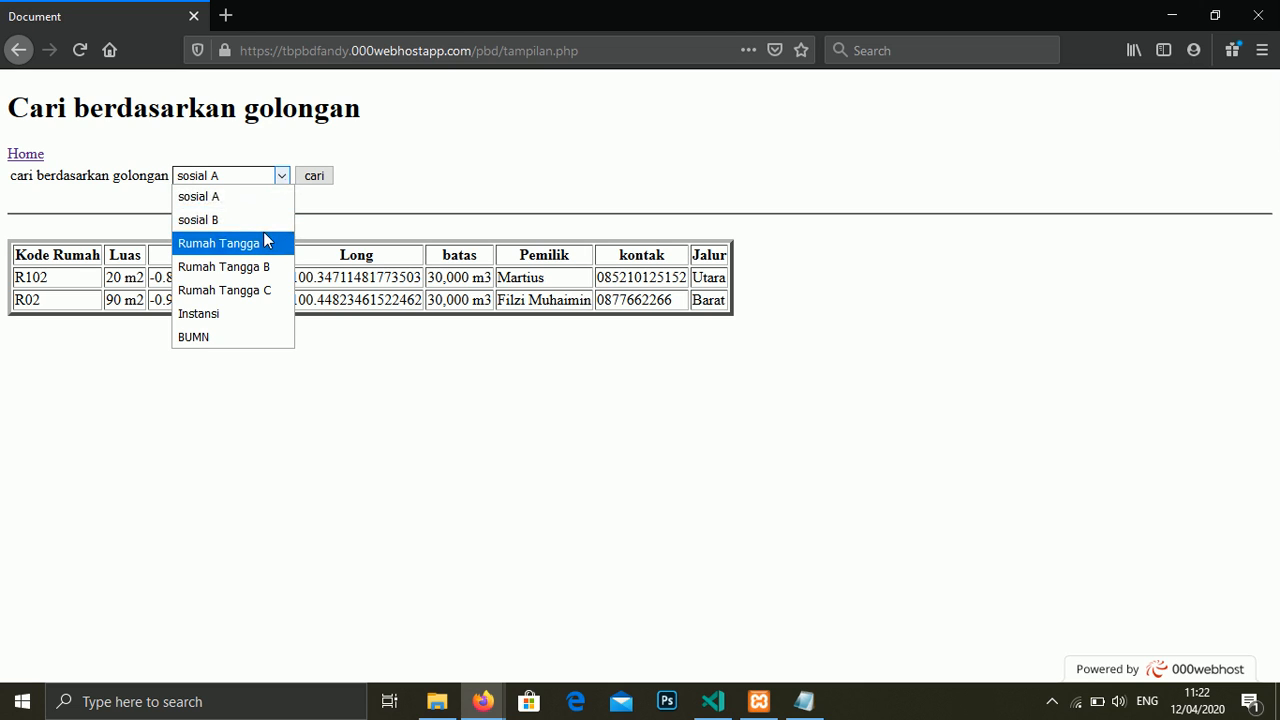
click(417, 210)
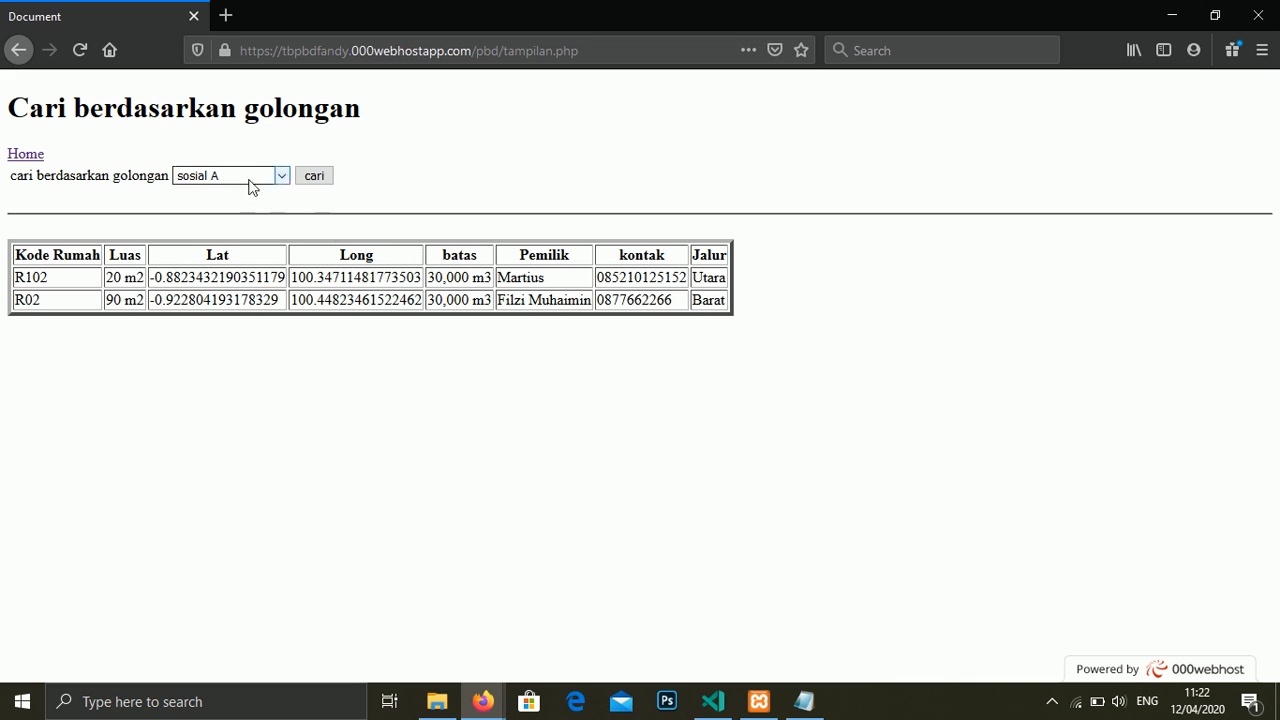
Return to the home page, open the PDAM search by Pemilik, and search for the sixth listed owner's houses.
click(26, 158)
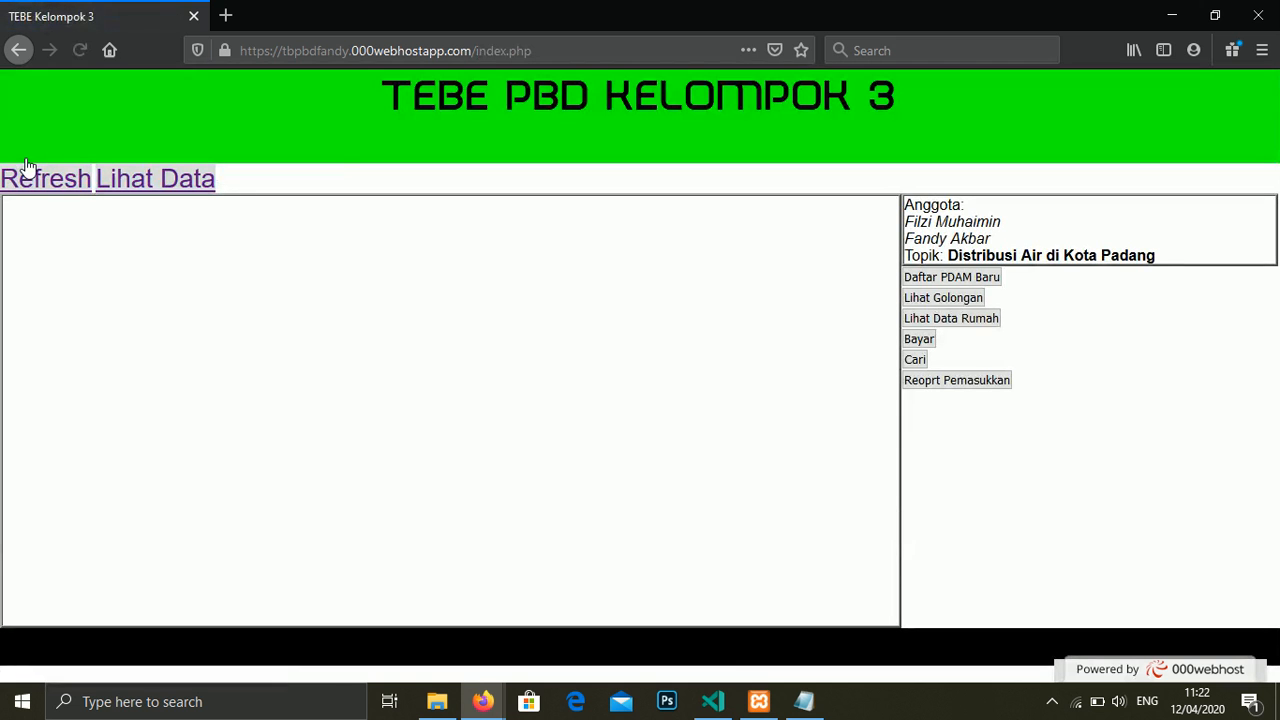
click(914, 359)
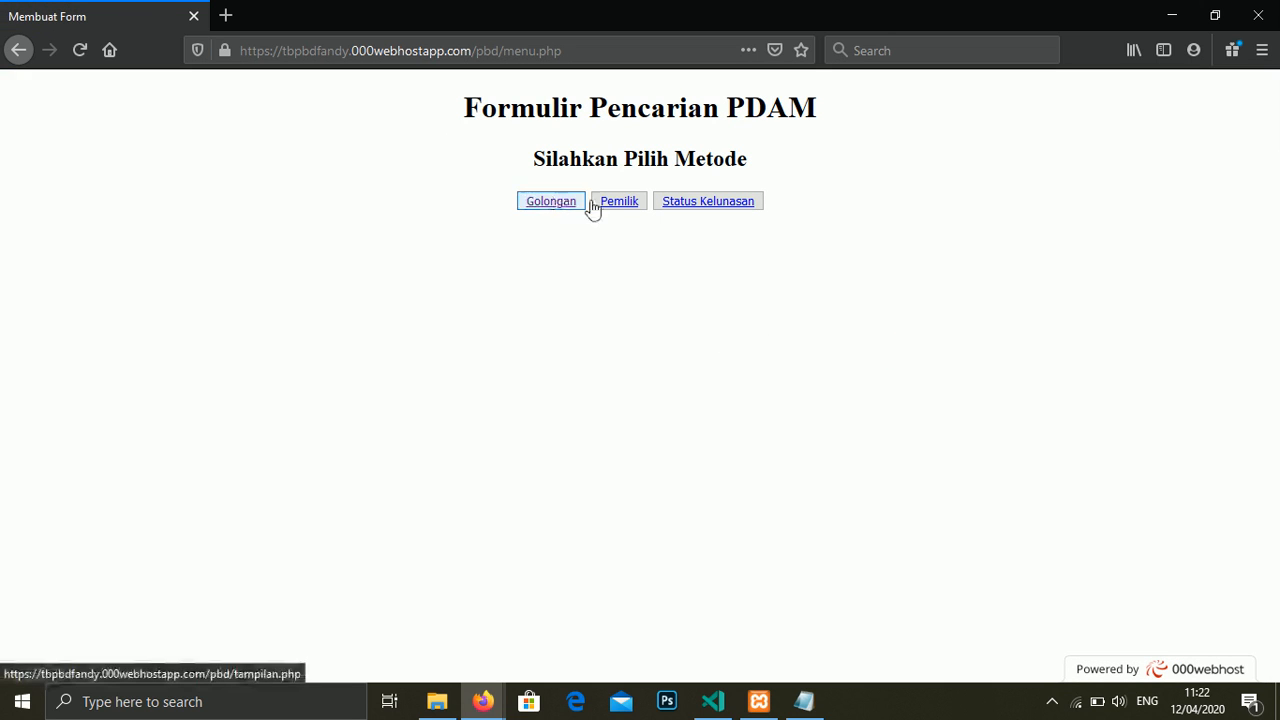
click(616, 202)
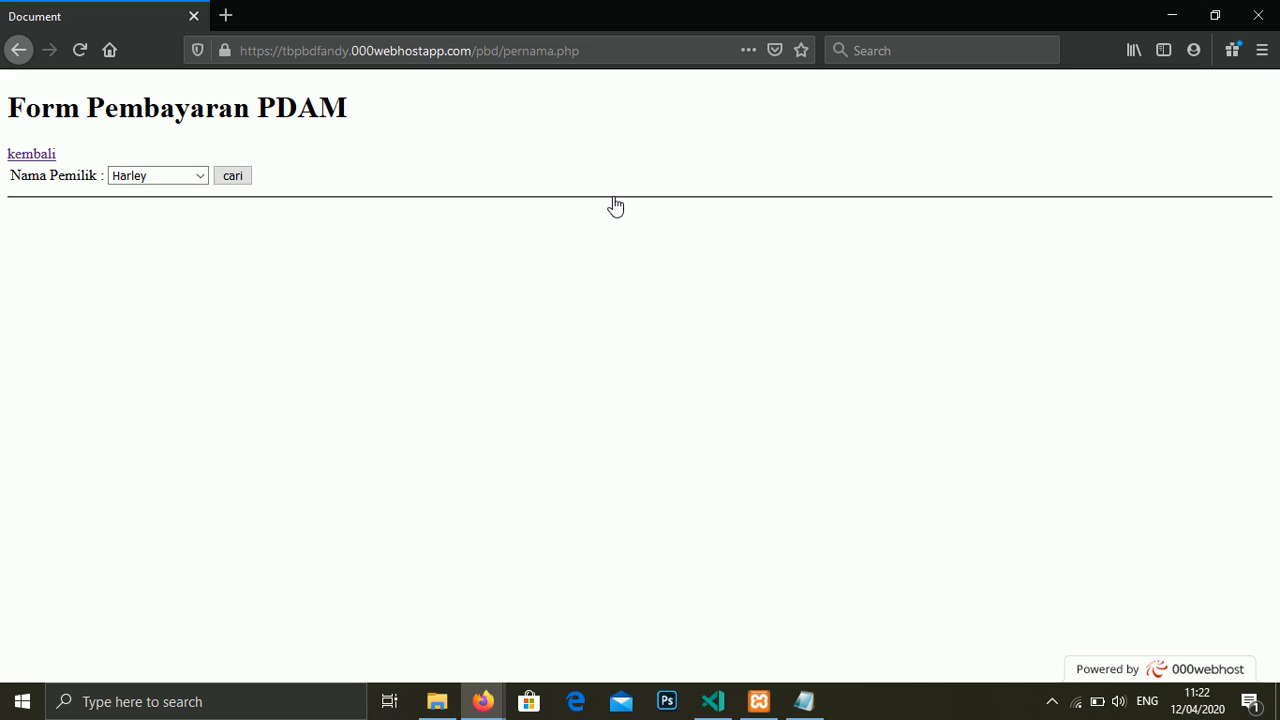
click(172, 179)
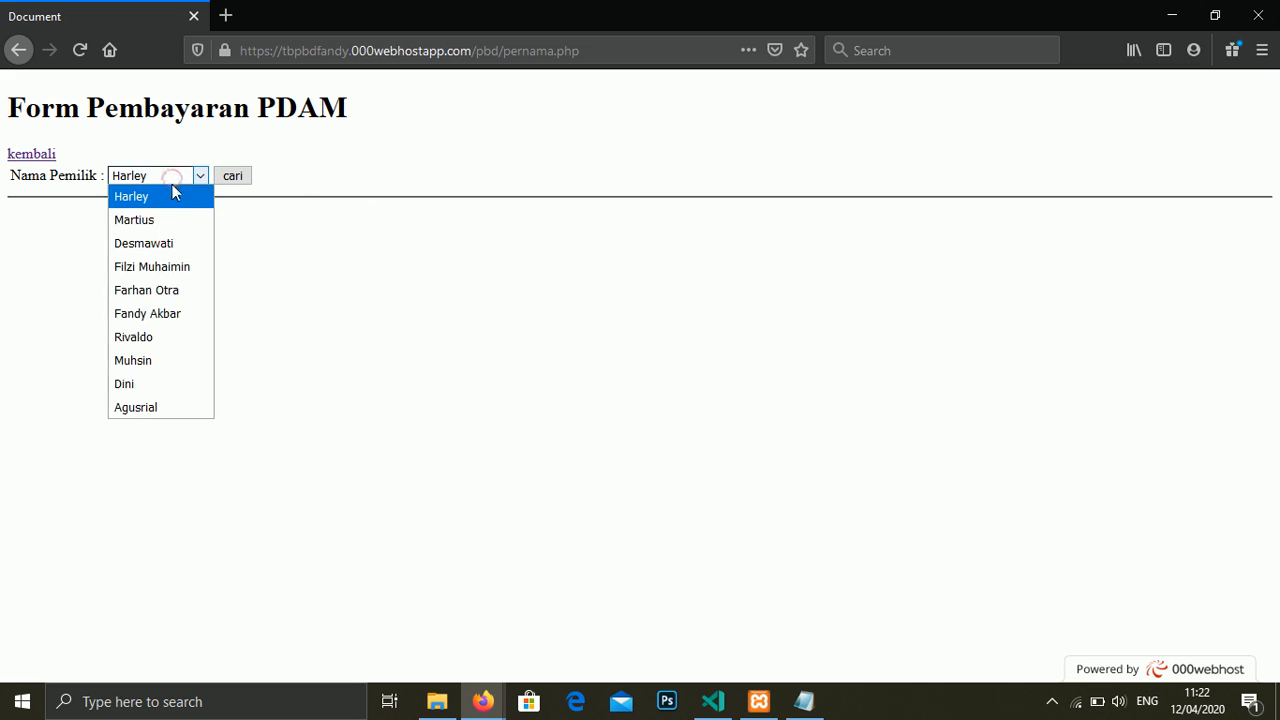
click(163, 311)
click(240, 176)
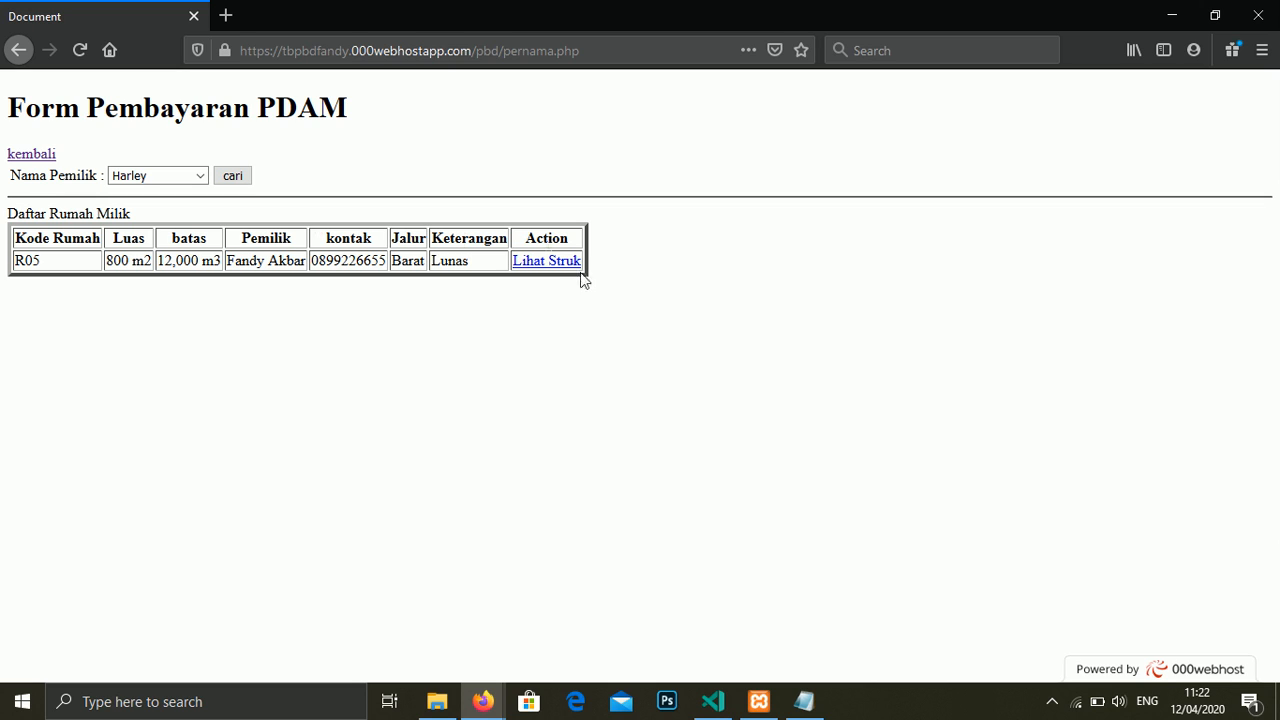
Search for the fifth listed owner's houses, view the payment form for house R19, and return to the house list.
click(148, 177)
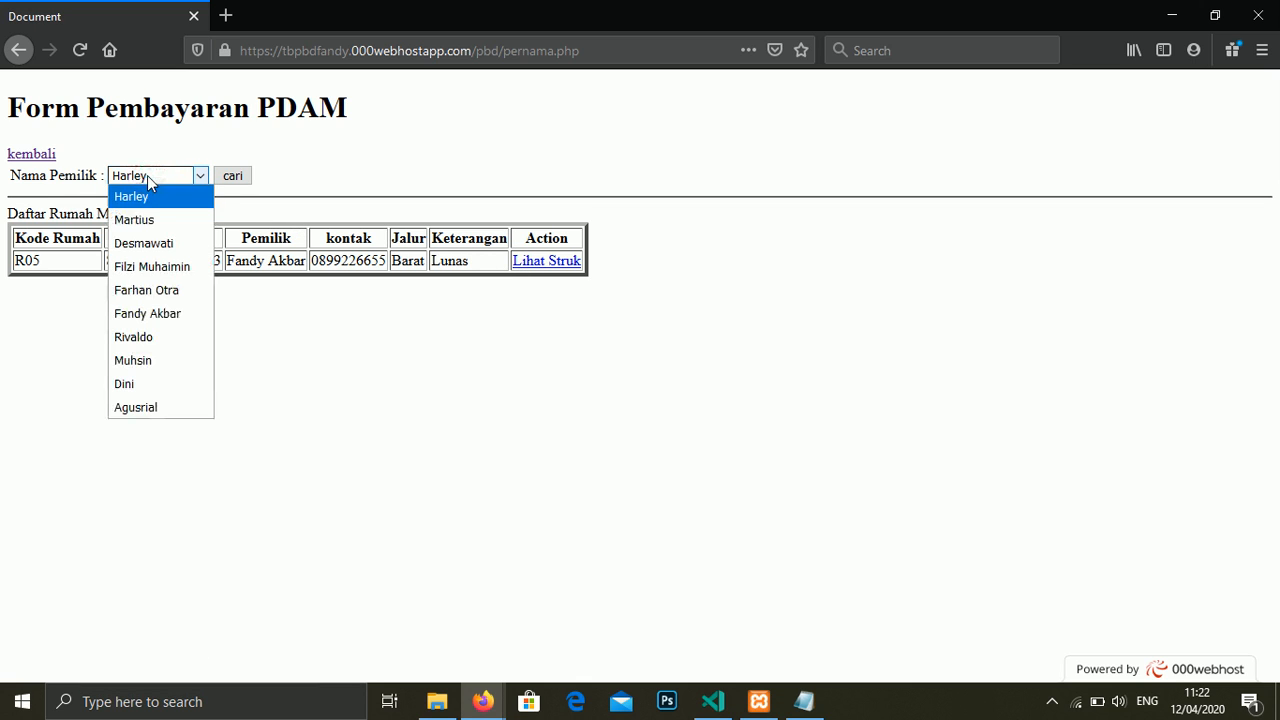
click(130, 290)
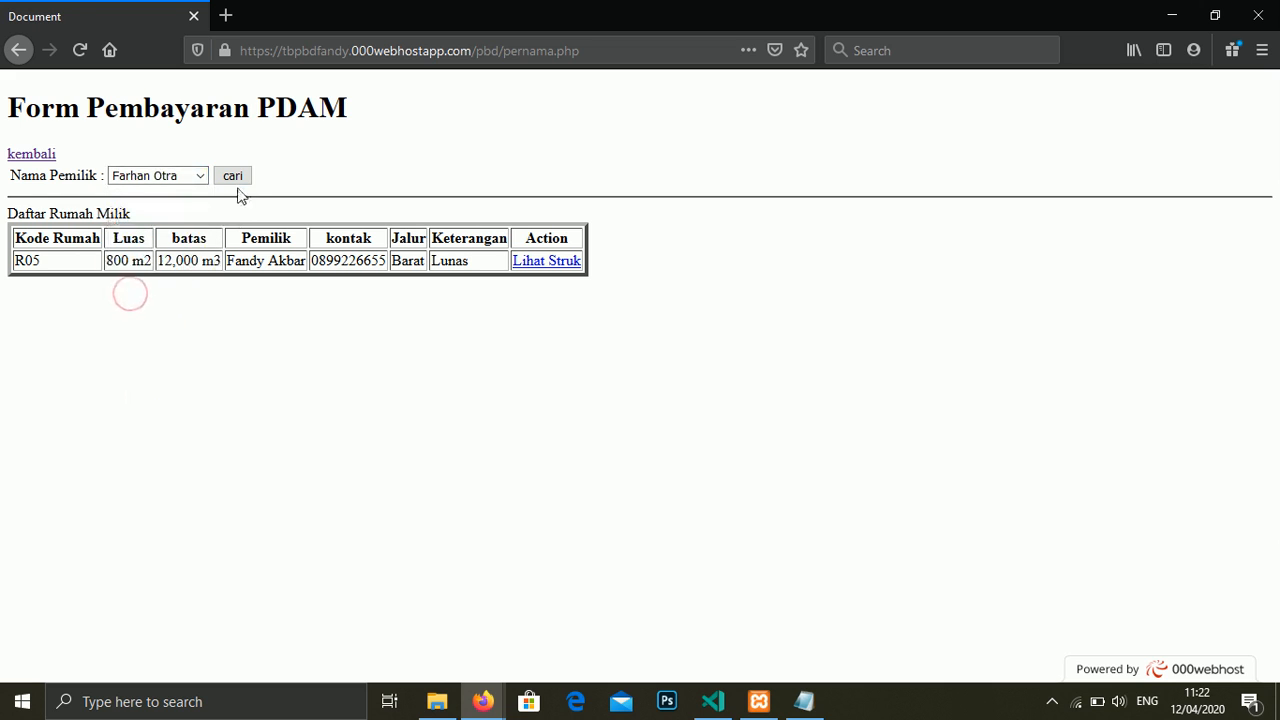
click(237, 186)
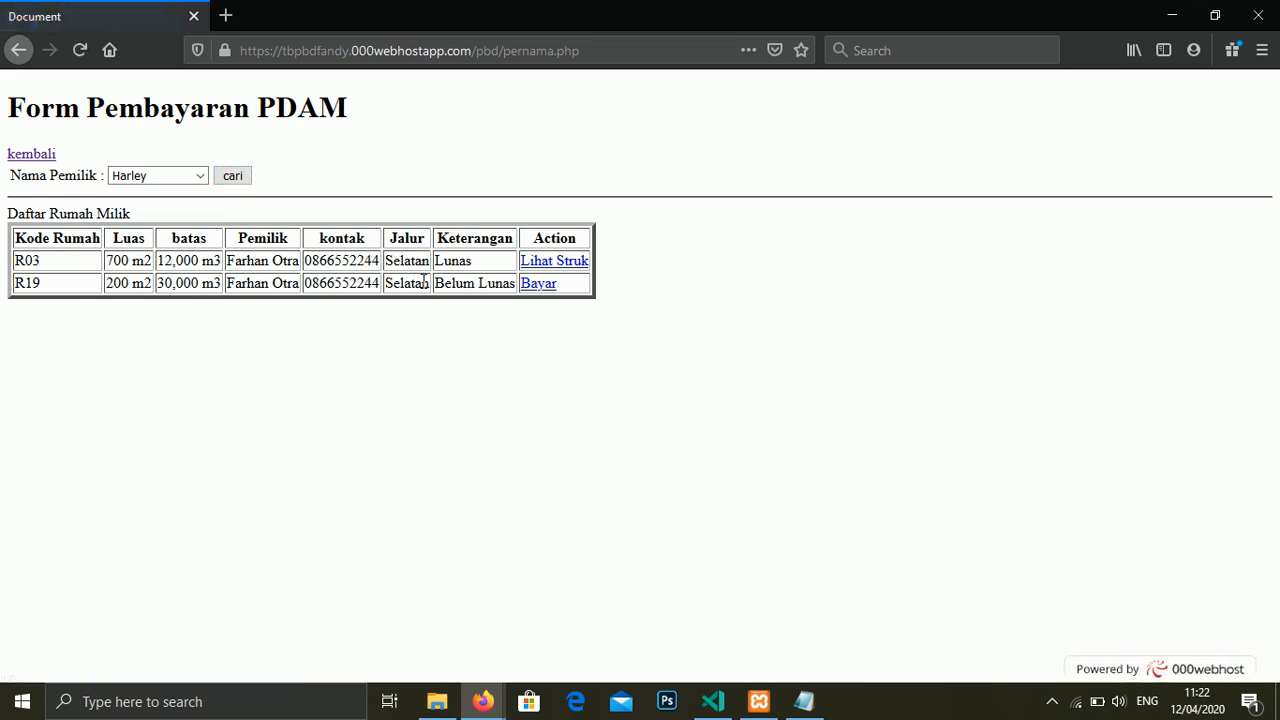
drag(450, 287, 496, 296)
click(463, 343)
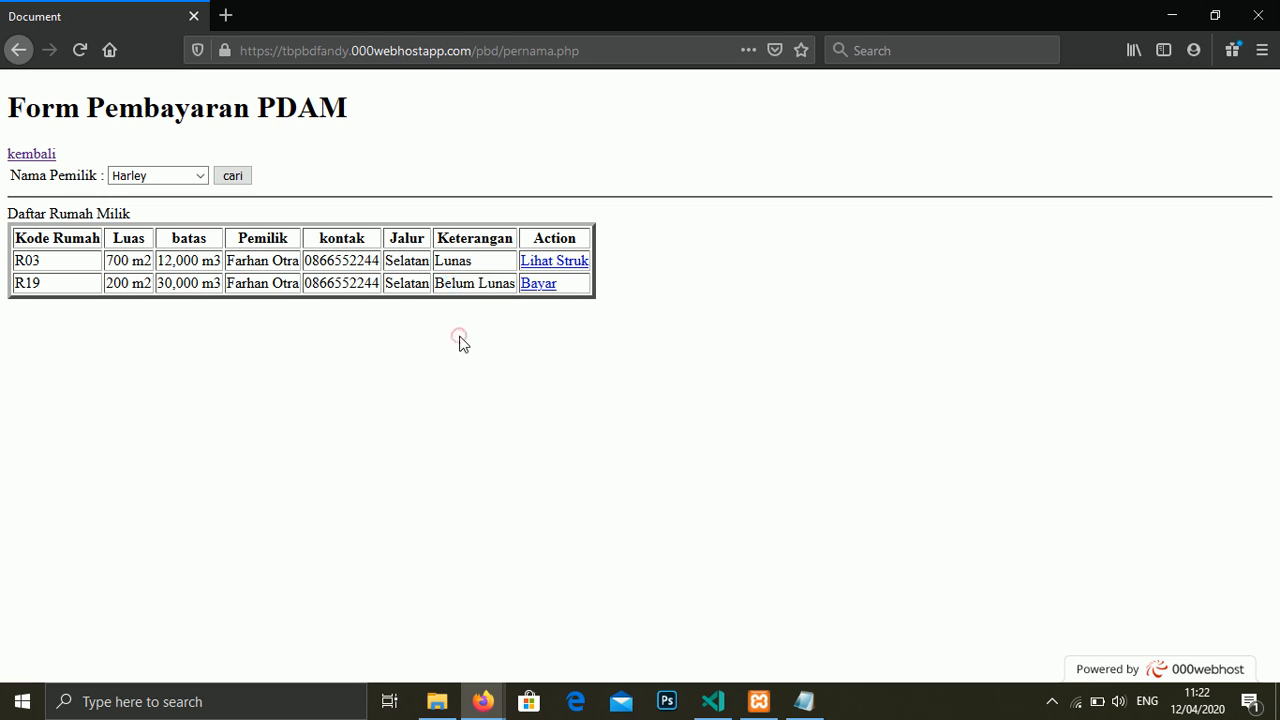
click(537, 285)
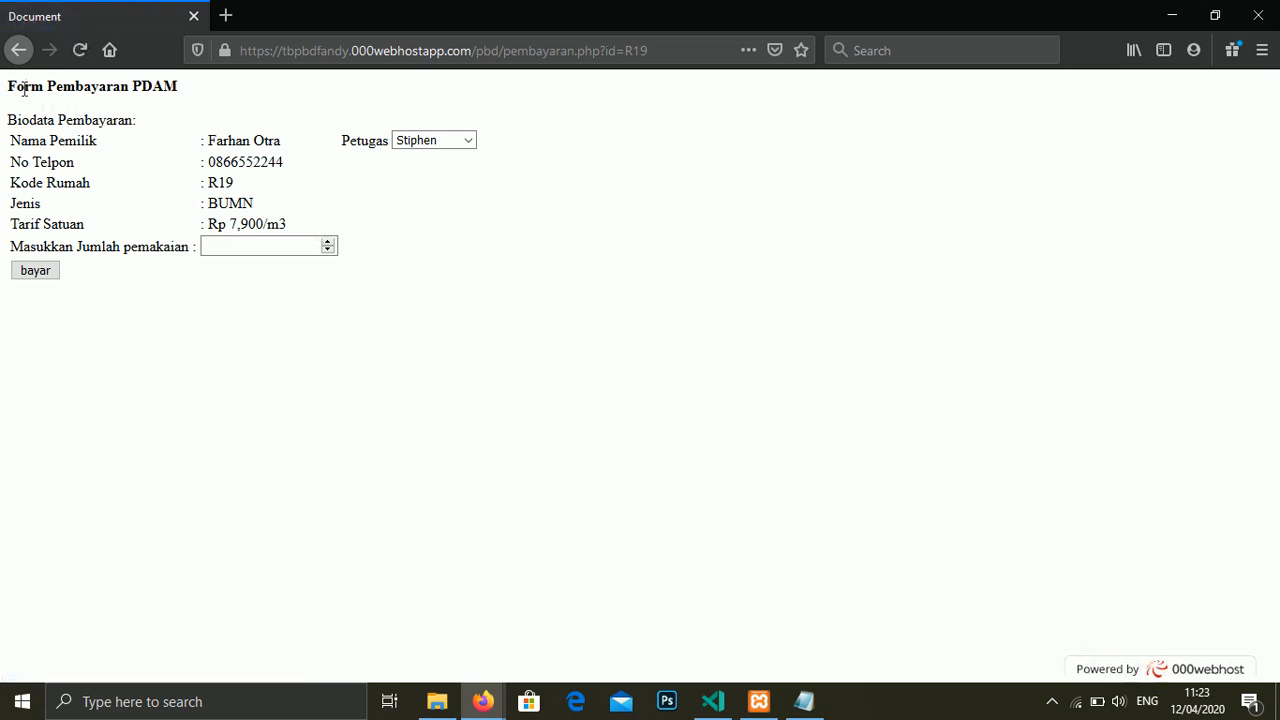
click(16, 52)
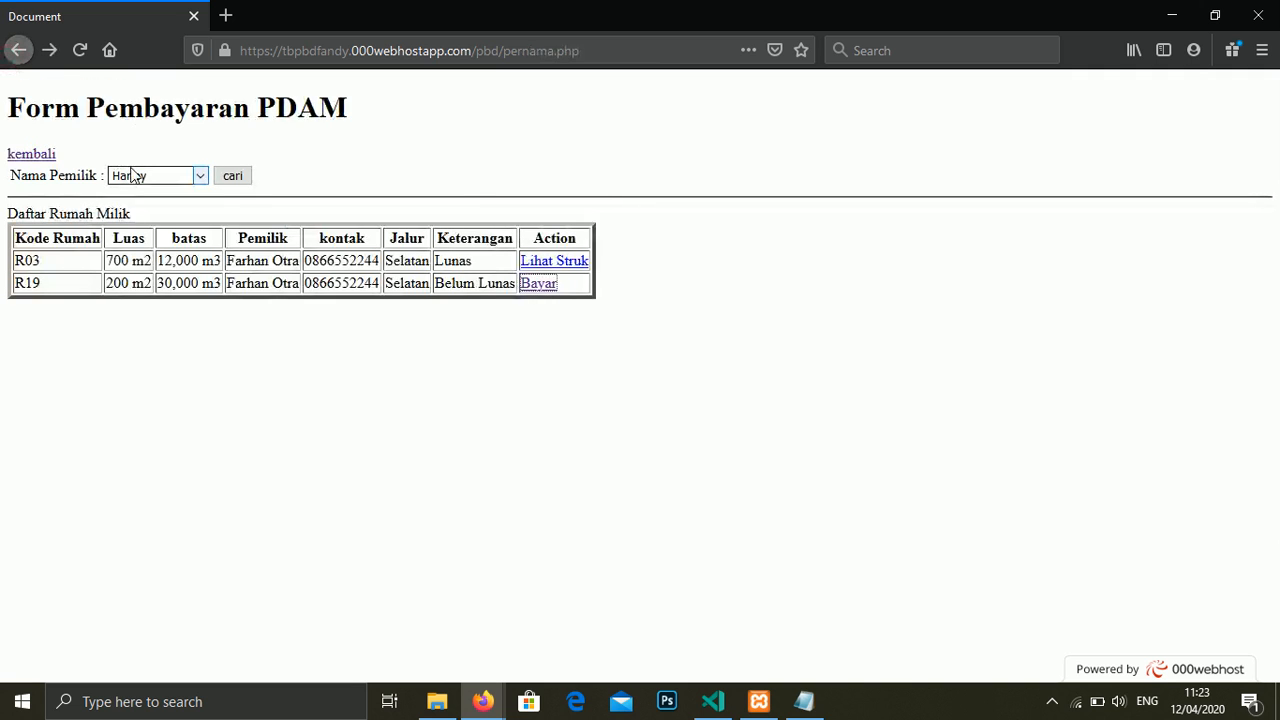
Open the payment receipt for house R03, examine its Sub Pembayaran amount, and return to the home page.
click(538, 263)
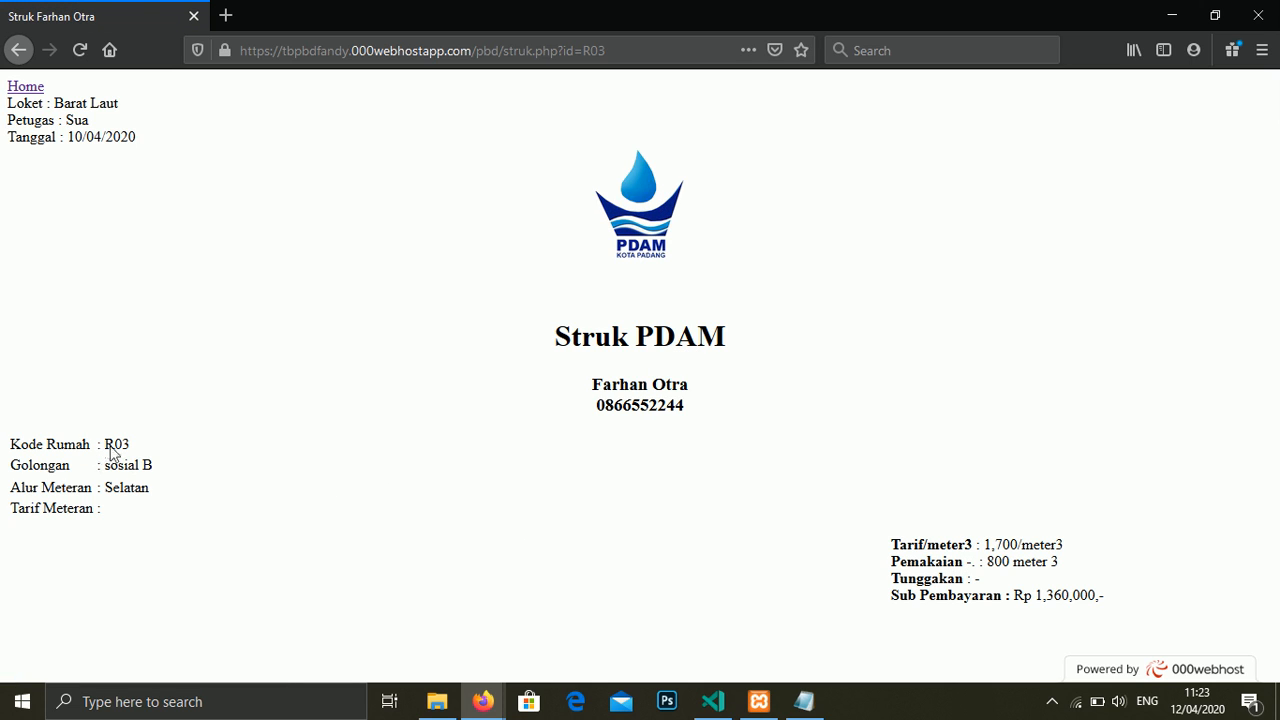
drag(1015, 597, 1120, 607)
click(928, 593)
click(26, 92)
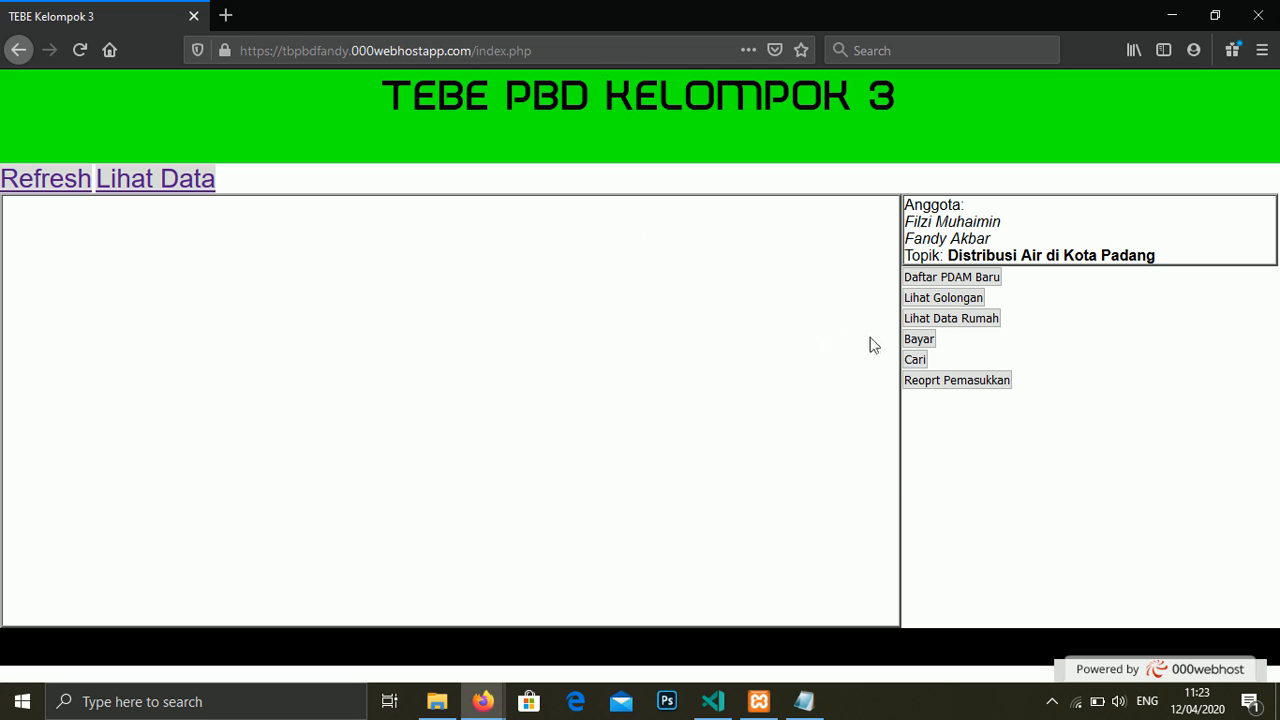
Open the PDAM search by Status Kelunasan, search for Lunas, and examine the list of paid customers.
click(908, 359)
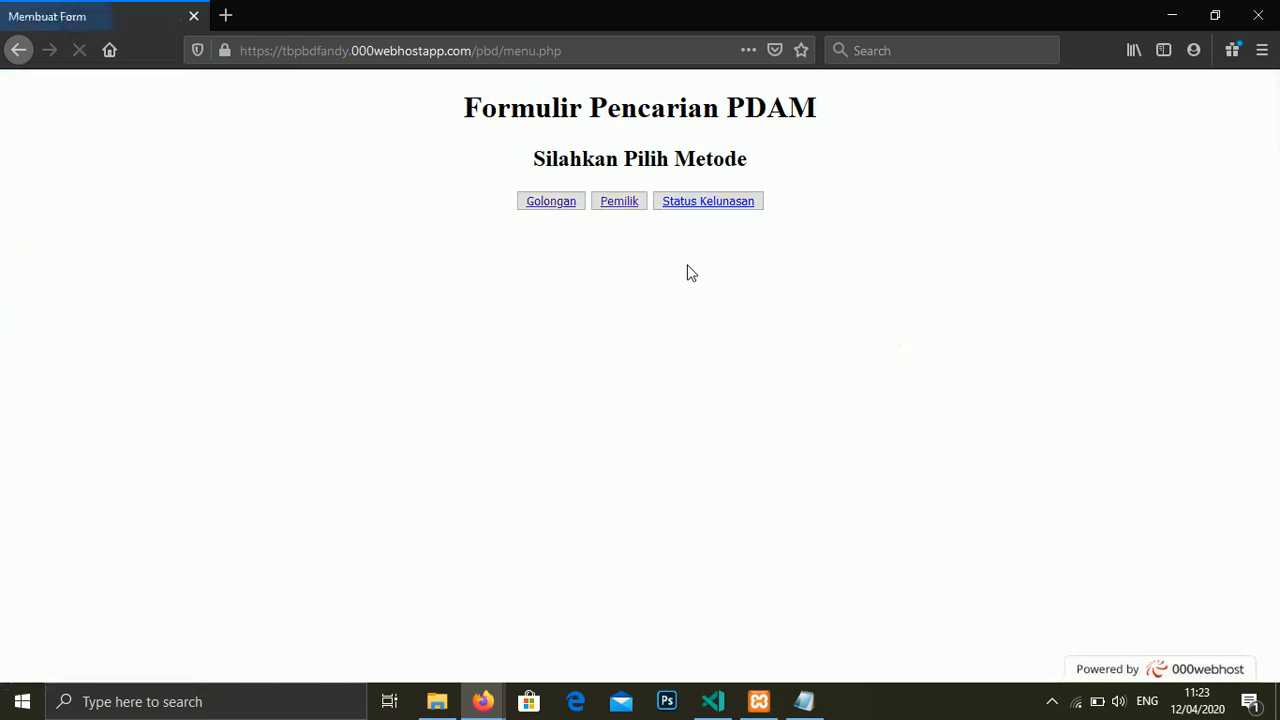
click(706, 215)
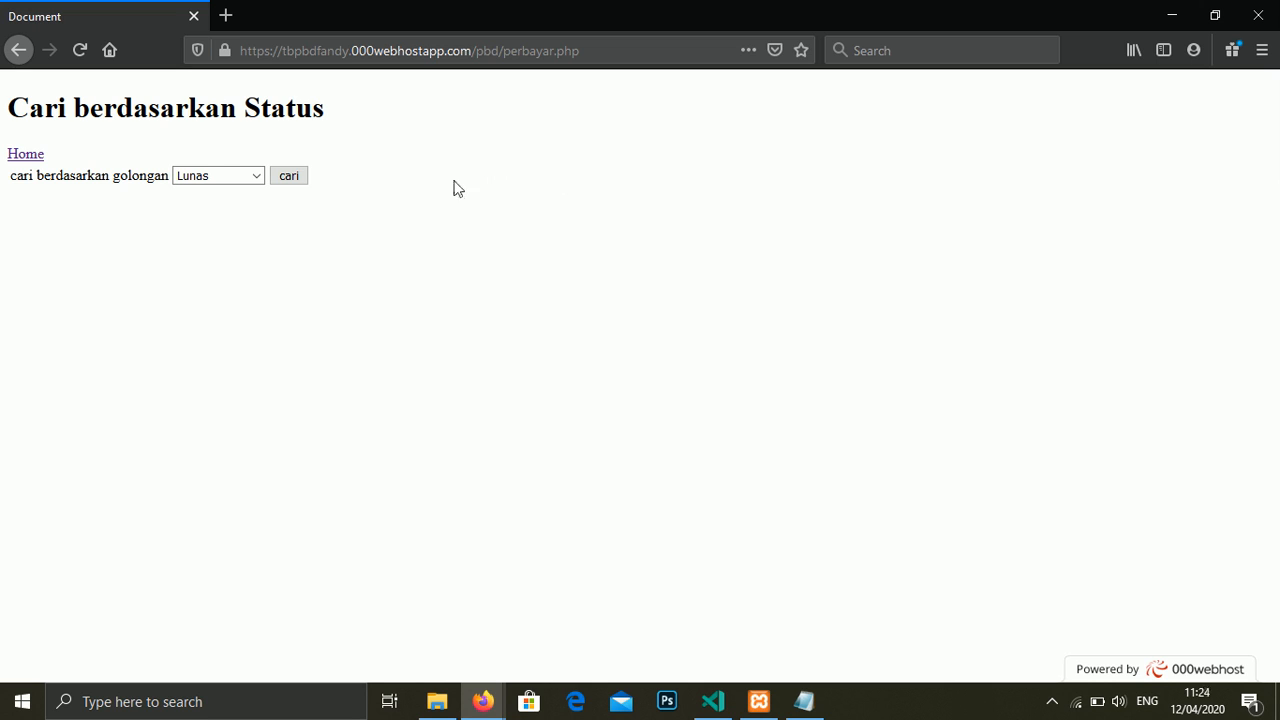
click(289, 176)
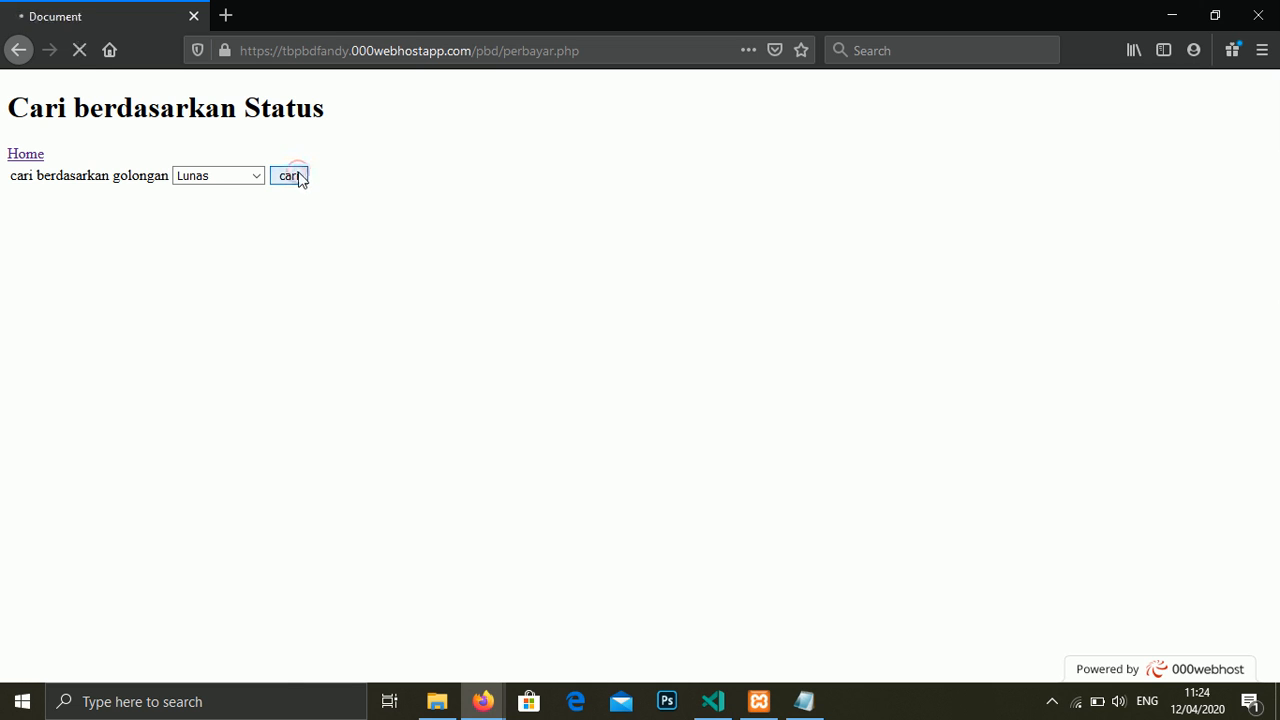
scroll(420, 260, down, 3)
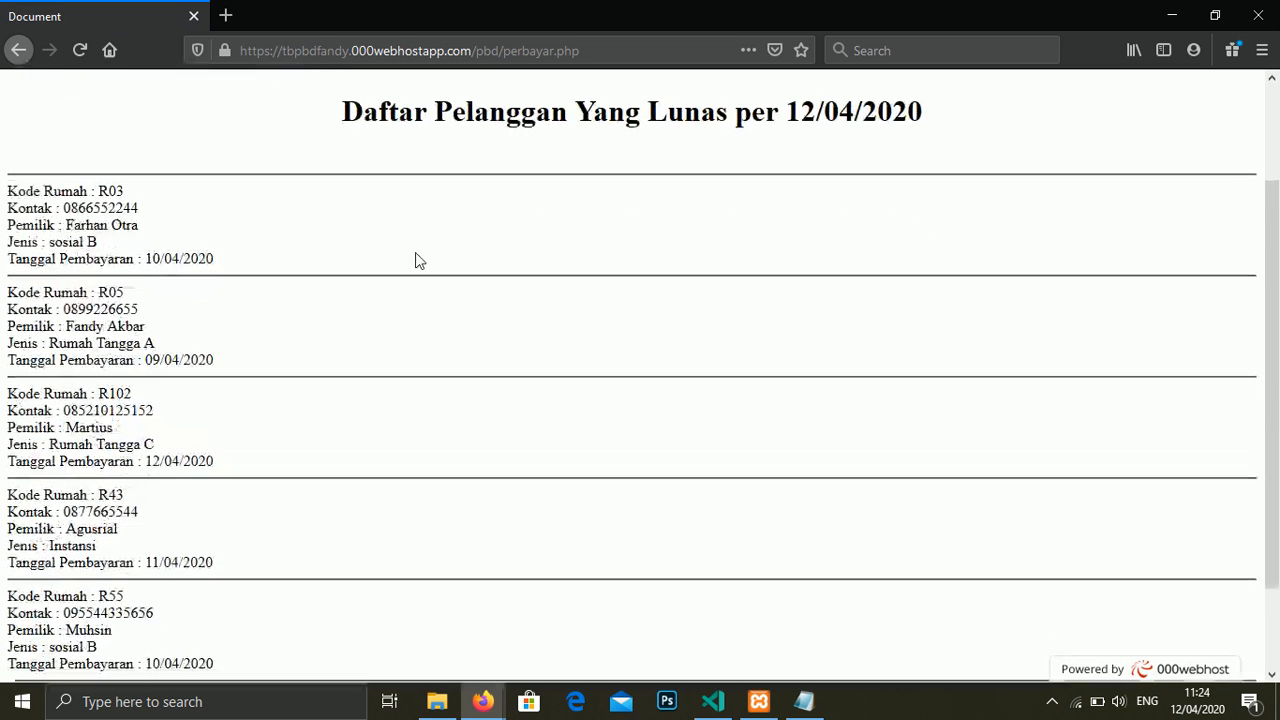
scroll(420, 260, up, 3)
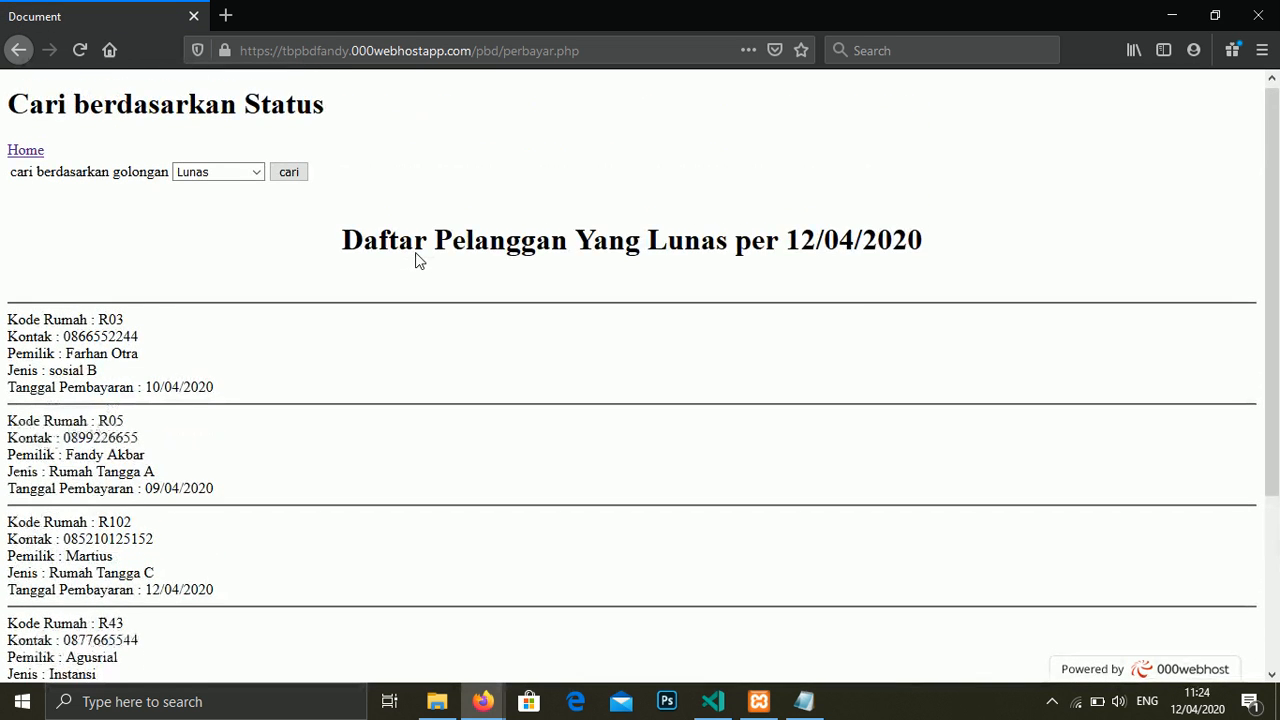
scroll(419, 260, down, 2)
scroll(419, 260, up, 1)
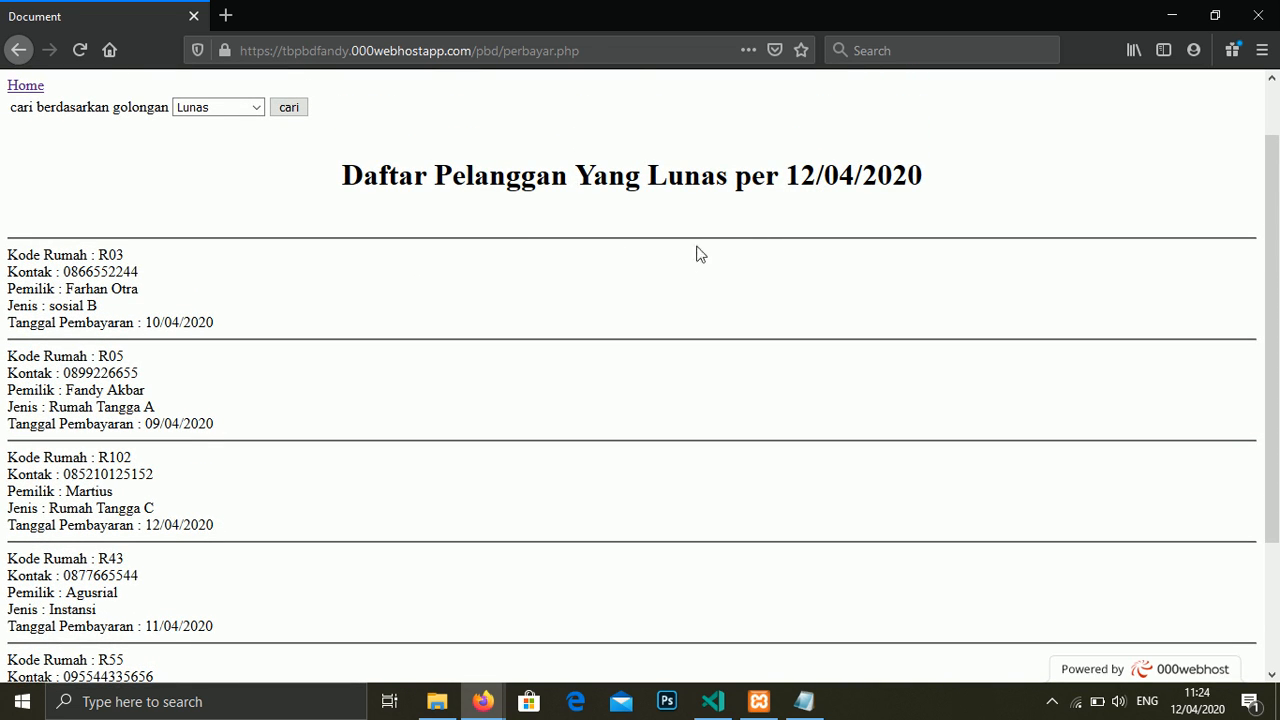
scroll(683, 257, down, 3)
scroll(683, 257, up, 4)
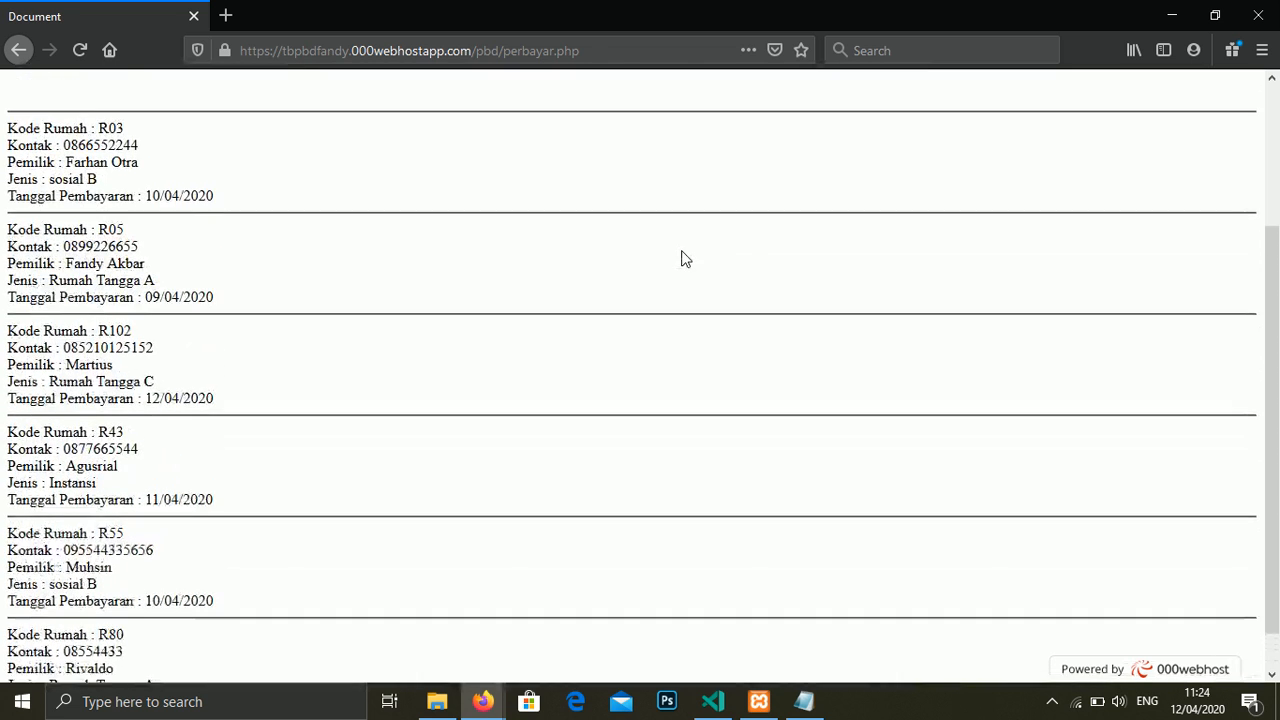
Review the owner, category and payment date entries in the paid-customer list, down to house R80.
scroll(683, 254, down, 2)
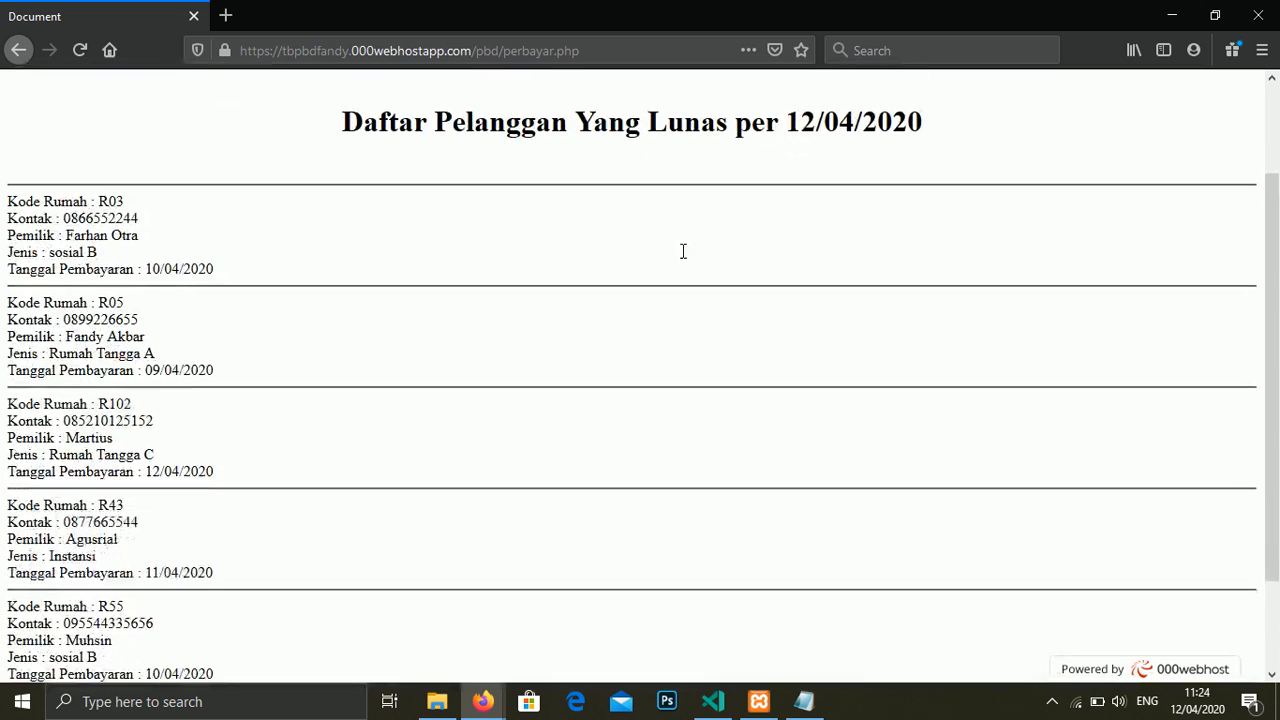
scroll(683, 255, down, 2)
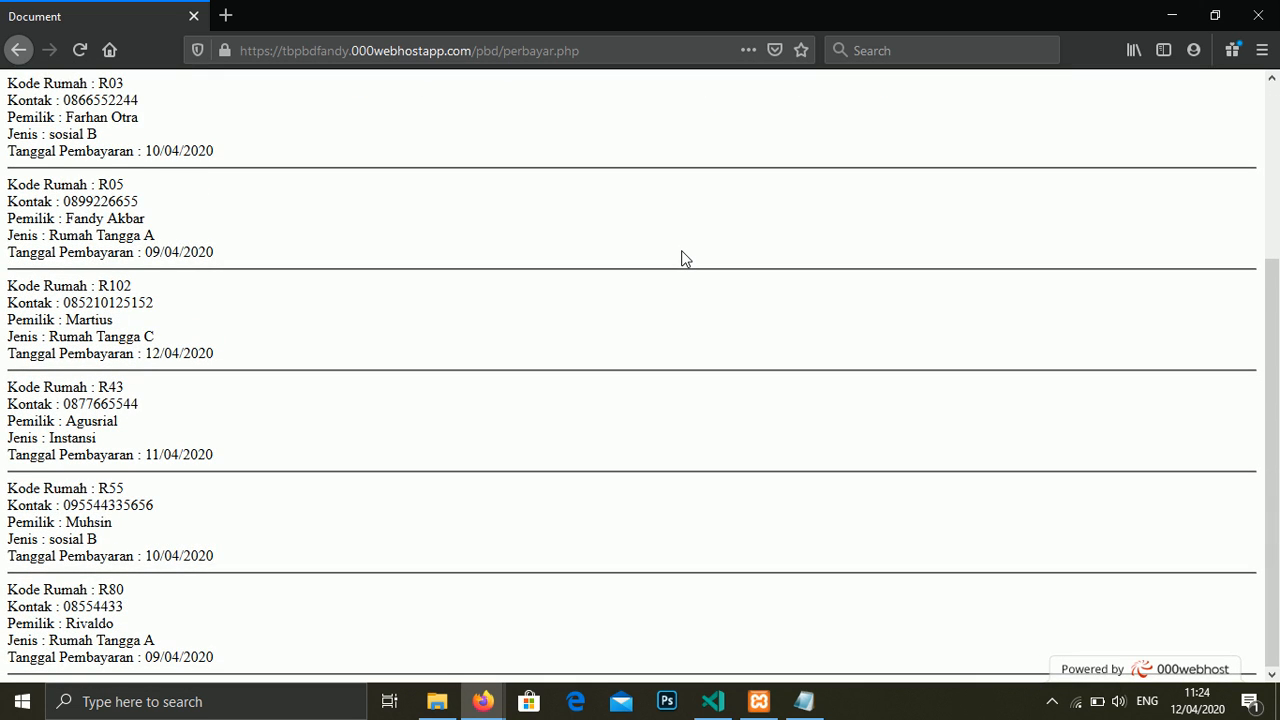
scroll(683, 257, up, 2)
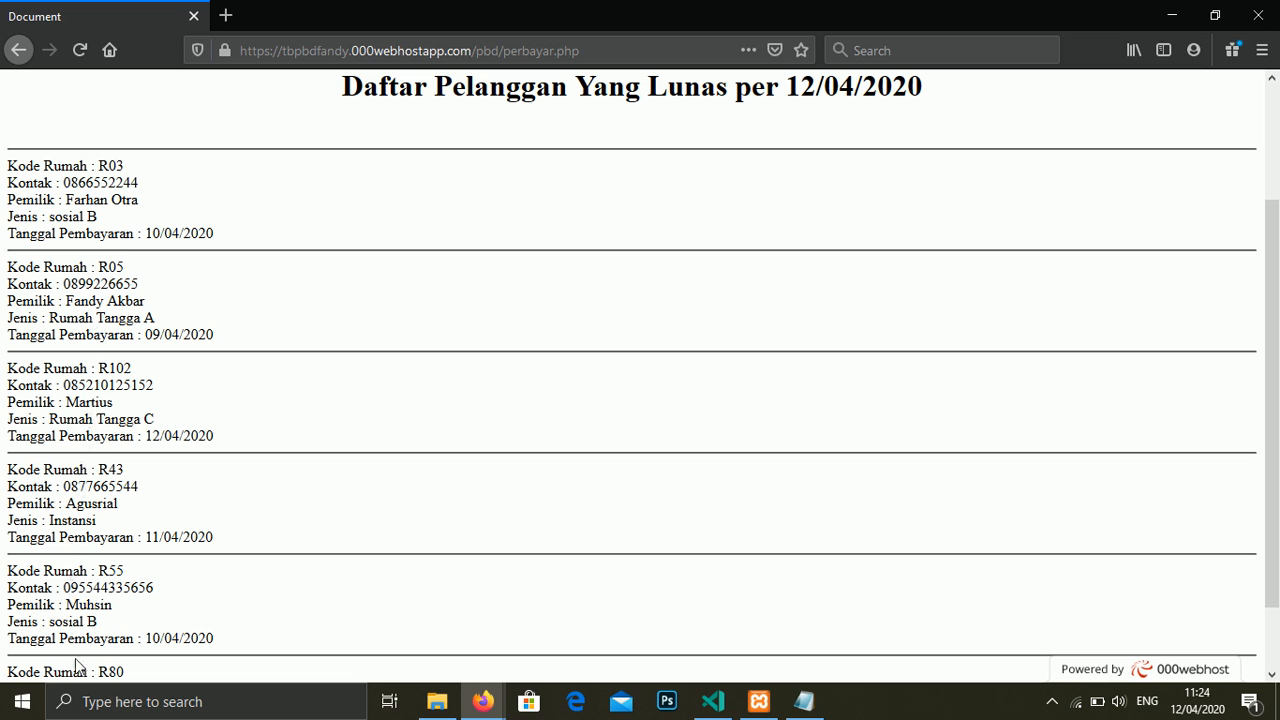
scroll(78, 664, down, 2)
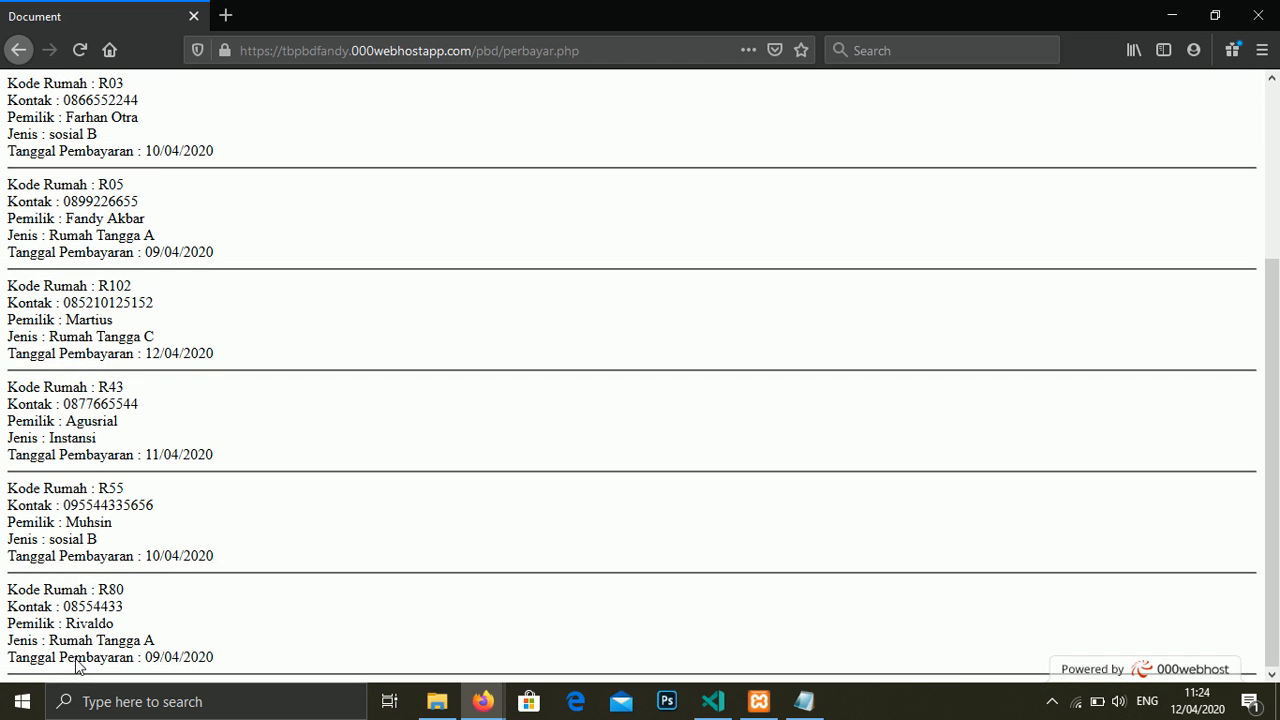
right_click(166, 619)
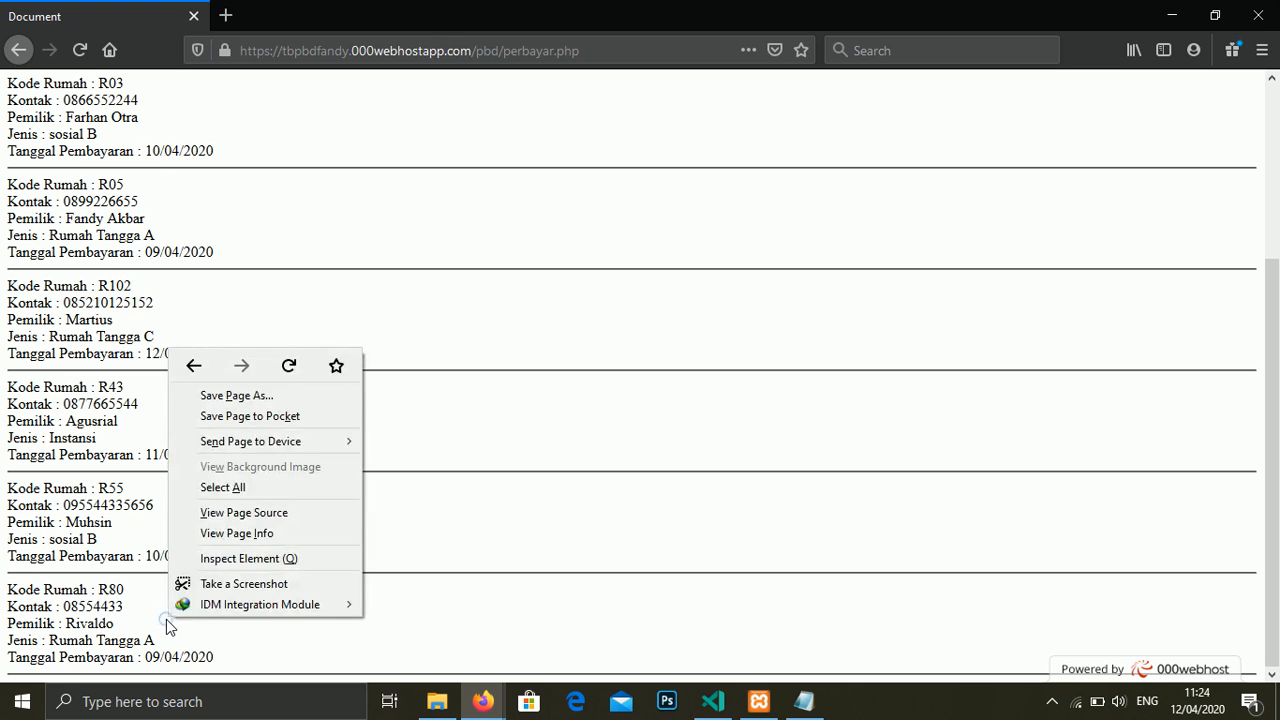
click(98, 590)
scroll(177, 545, up, 2)
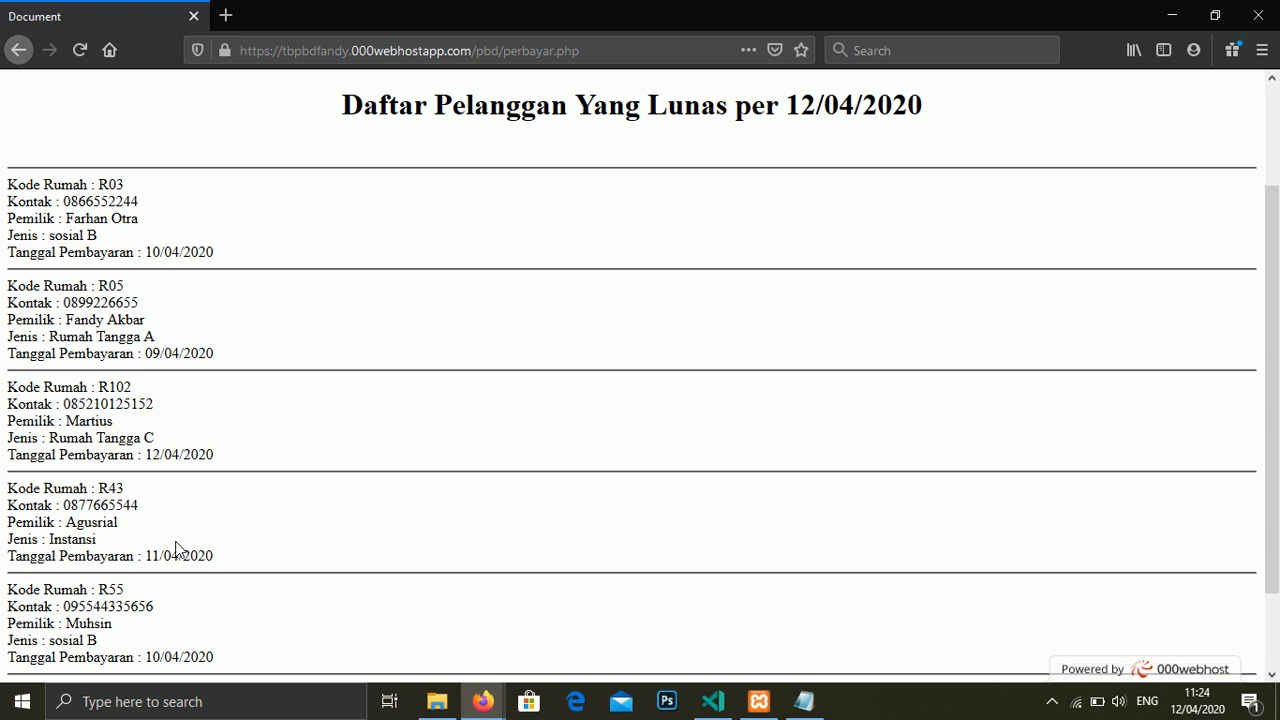
scroll(176, 548, up, 3)
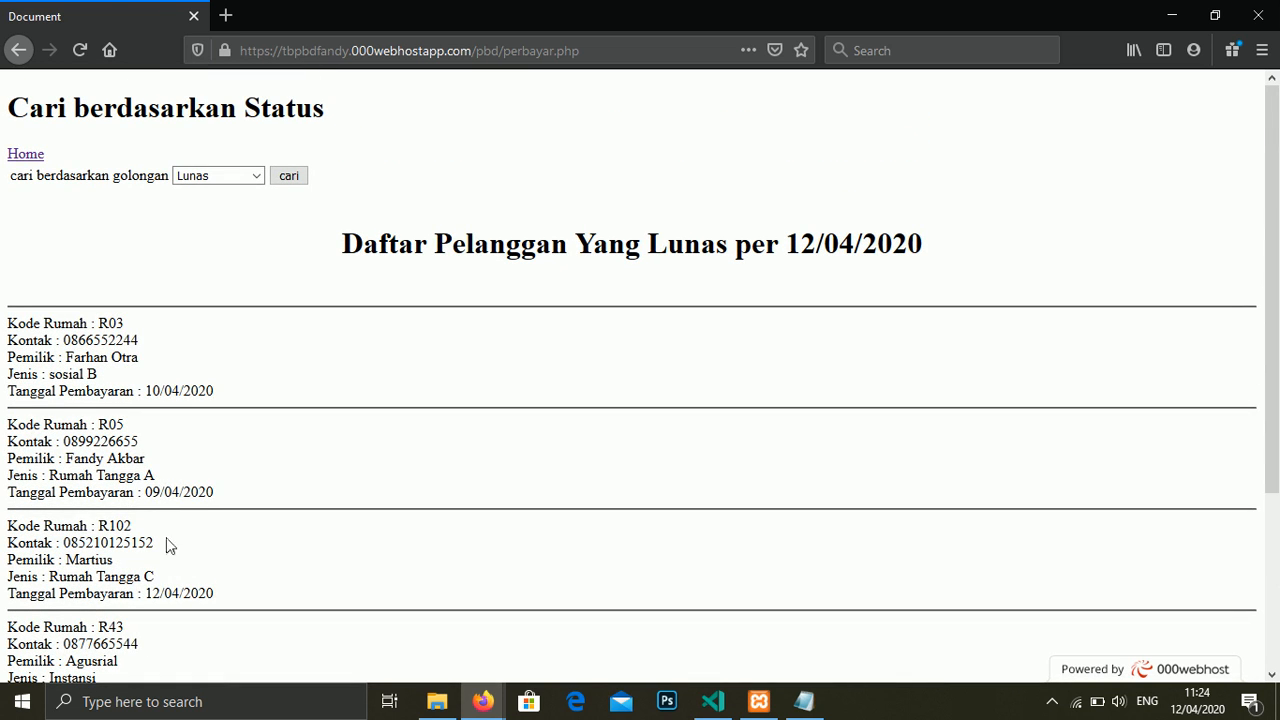
scroll(166, 539, down, 3)
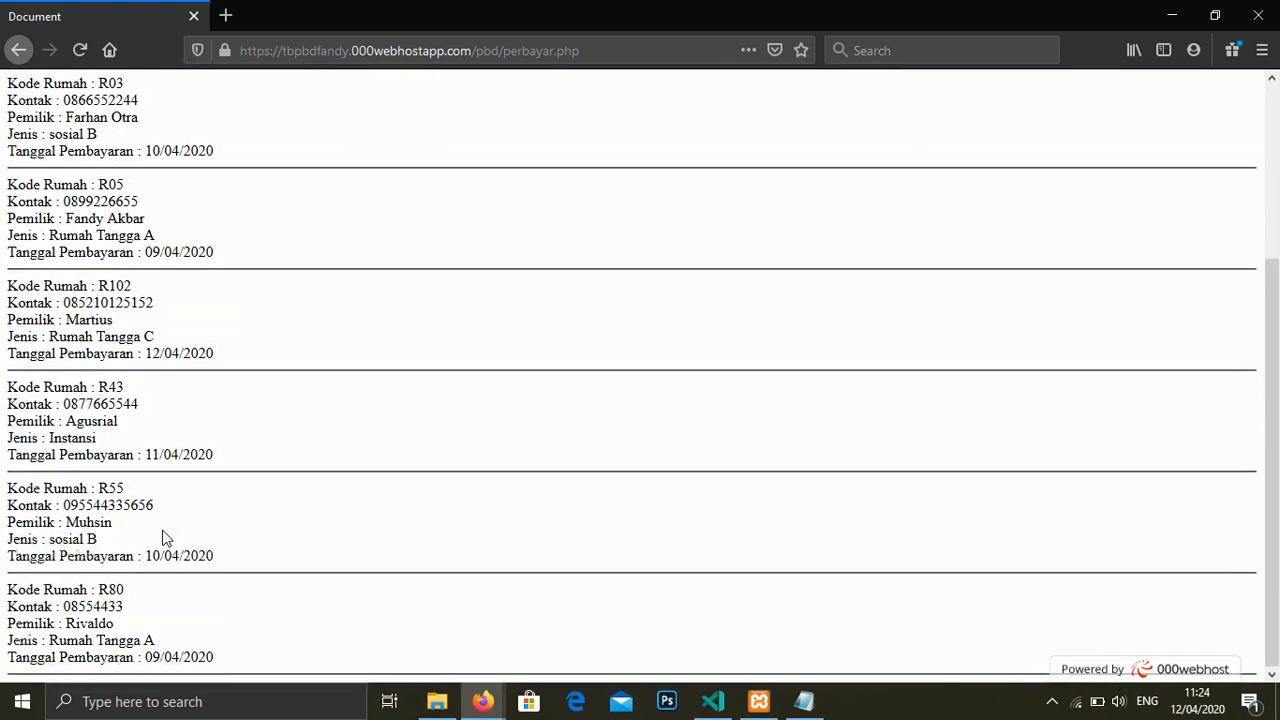
Search by status for customers with outstanding bills and examine the payment deadlines of houses R02 and R86.
scroll(166, 539, up, 3)
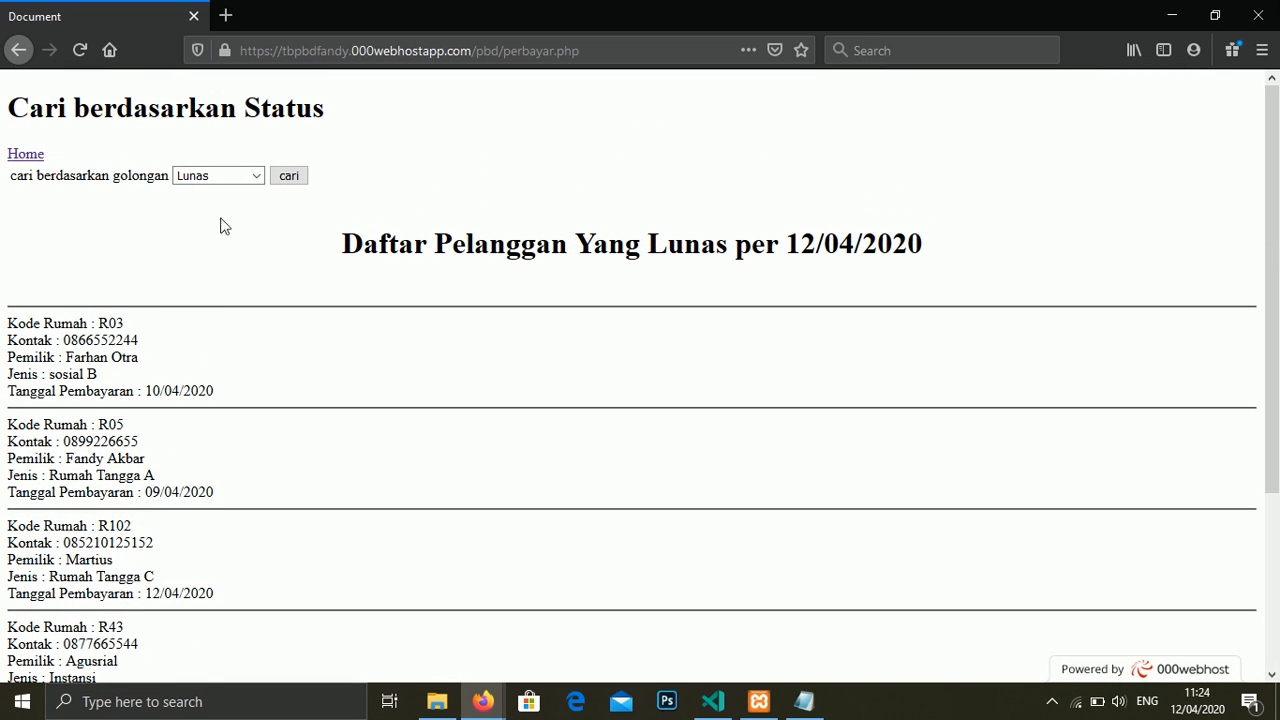
click(219, 182)
click(214, 226)
click(285, 179)
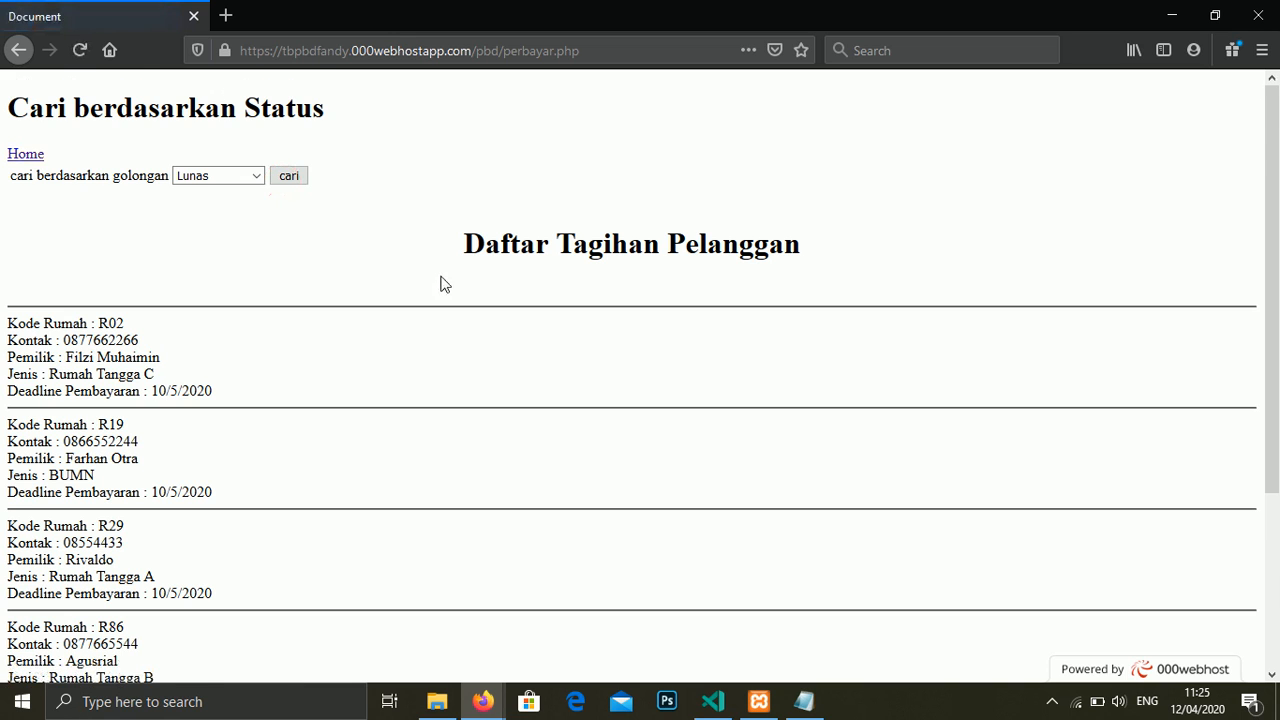
scroll(444, 285, down, 5)
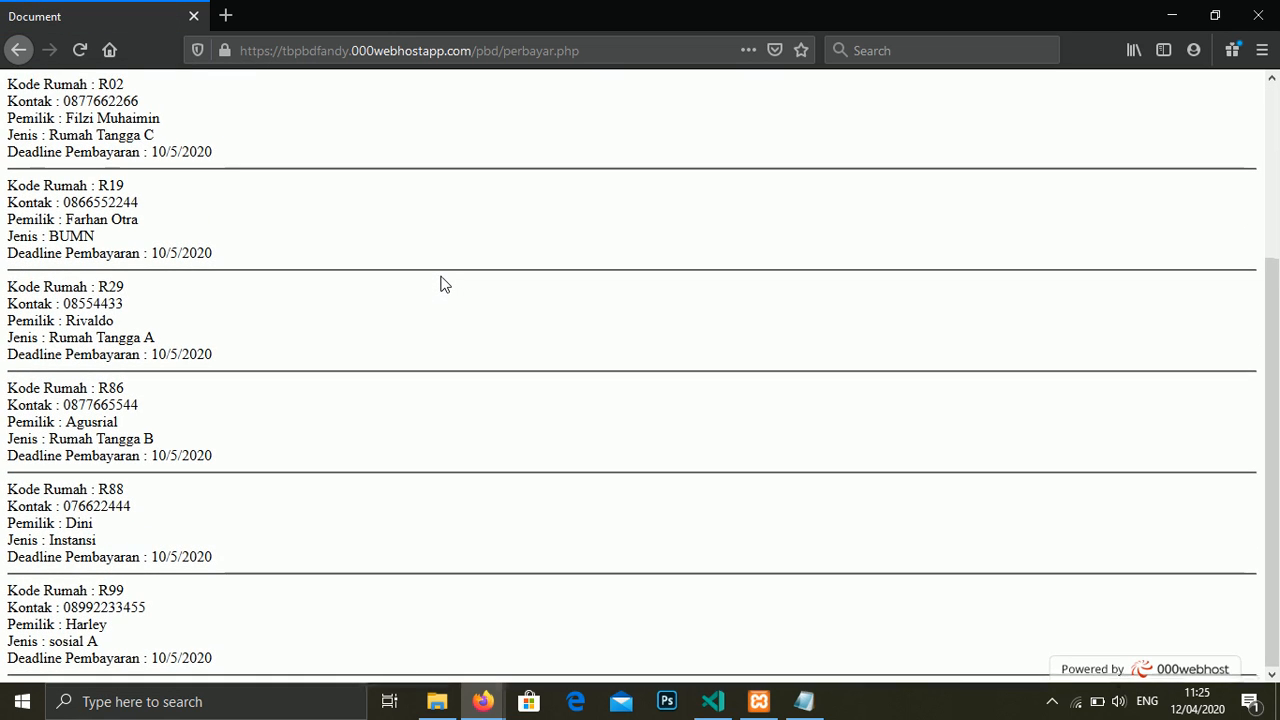
scroll(445, 285, up, 5)
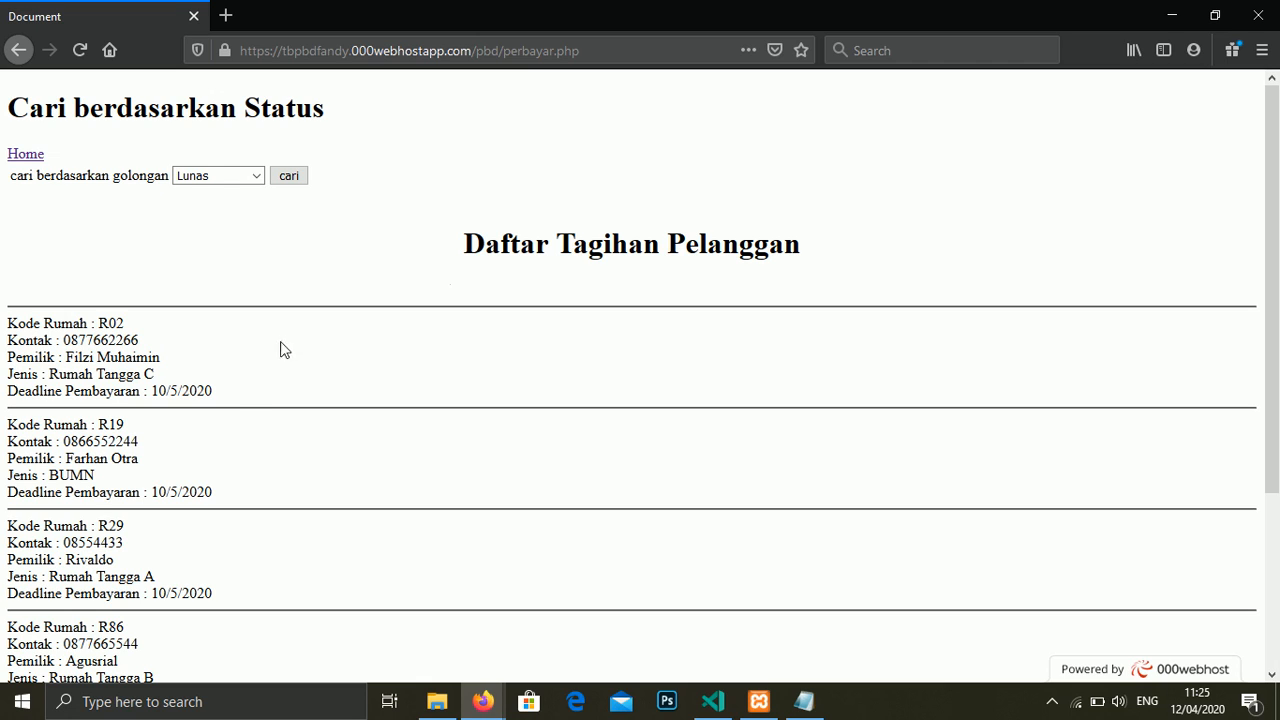
drag(8, 392, 218, 400)
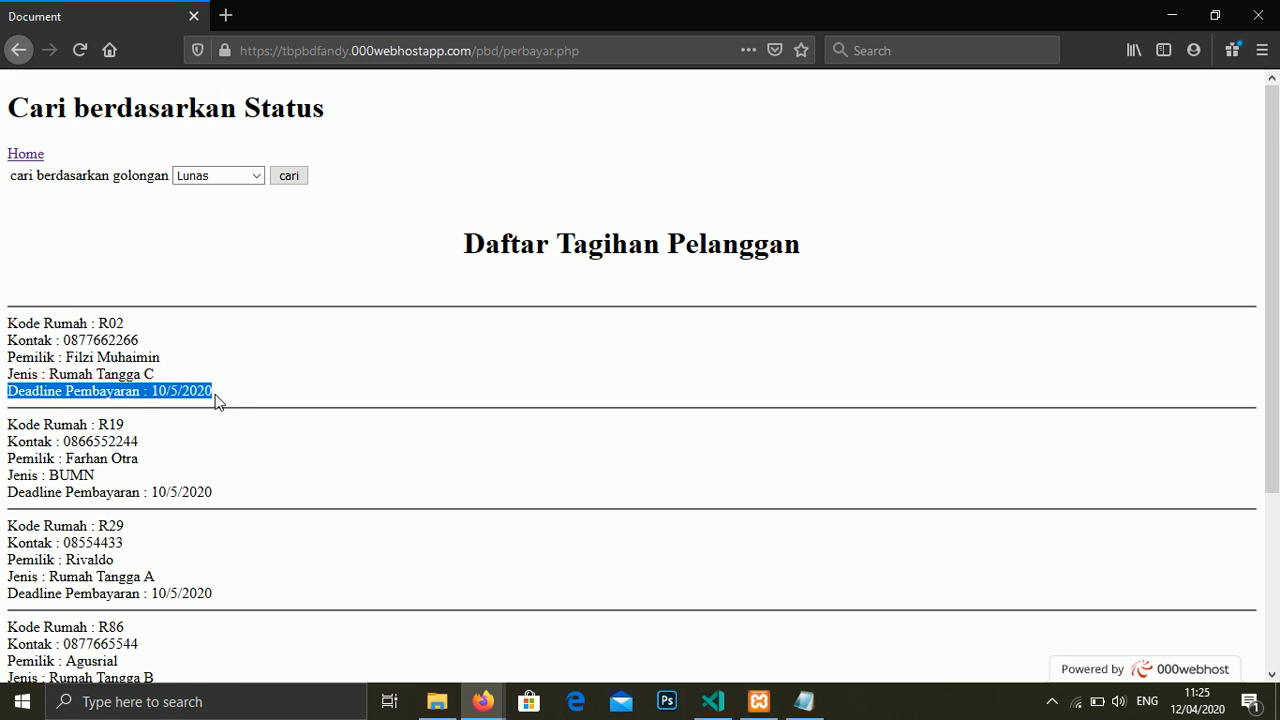
scroll(214, 400, down, 5)
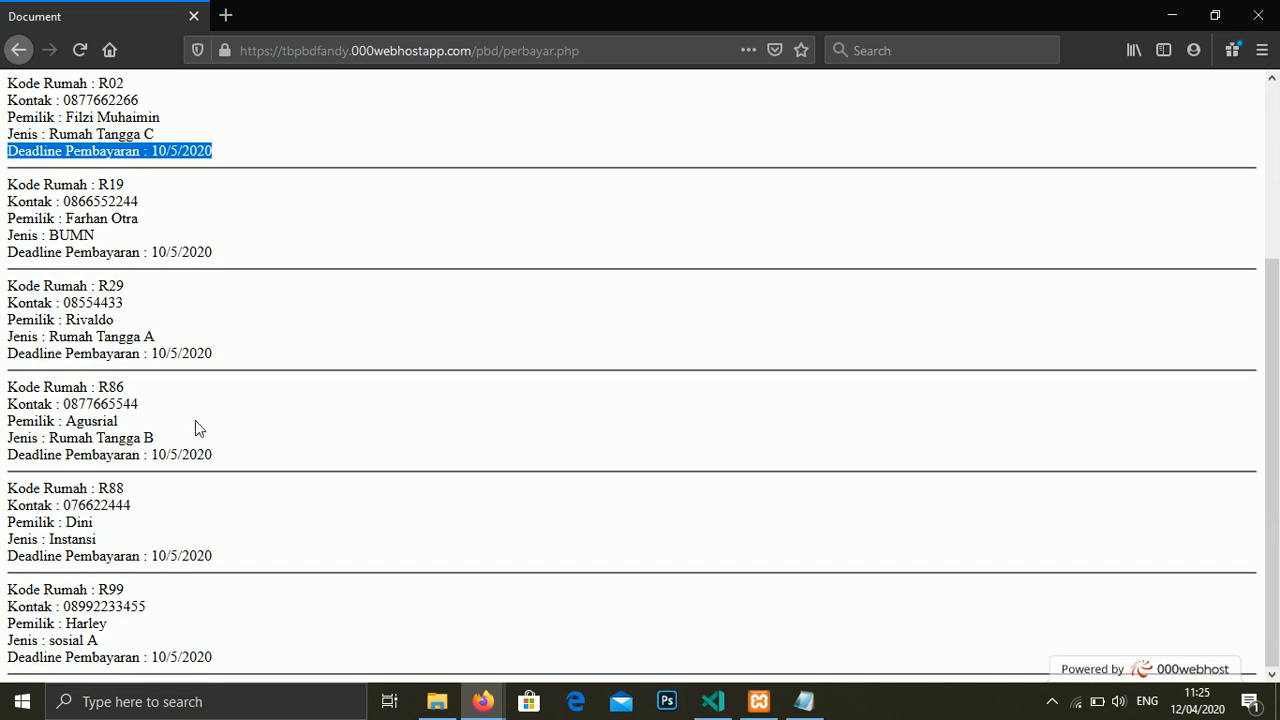
drag(150, 454, 216, 462)
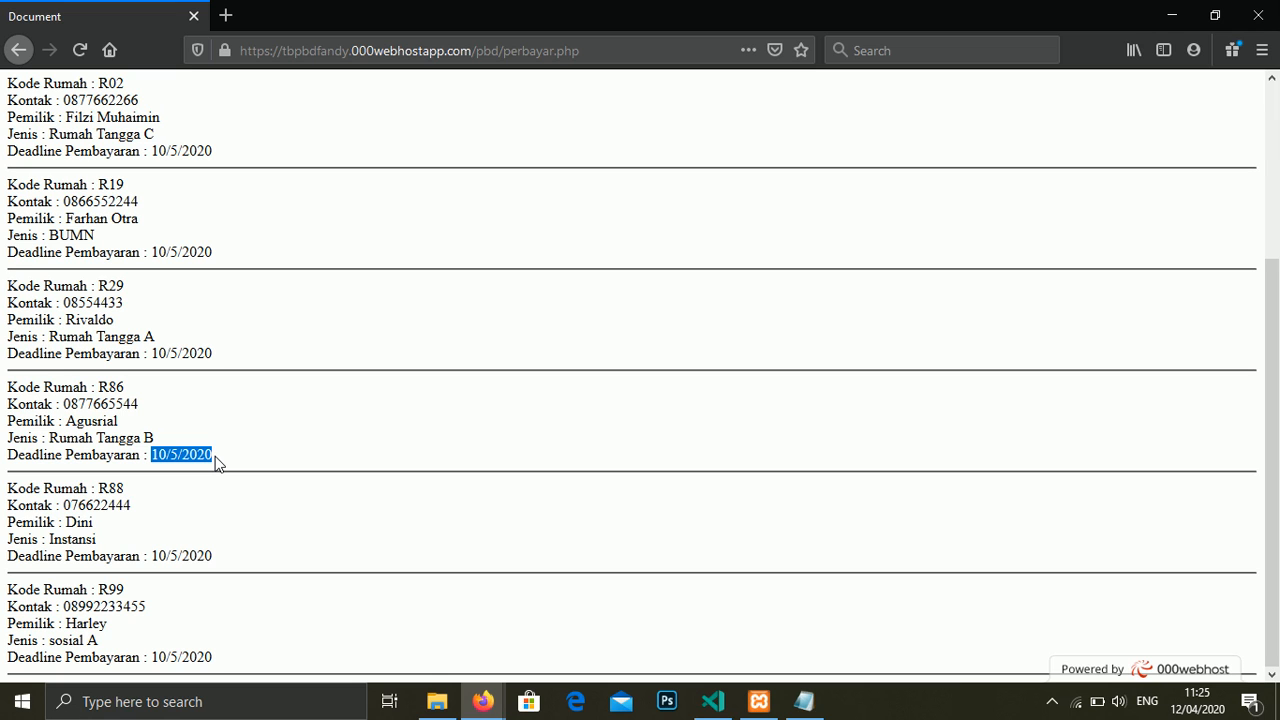
Search for Lunas again and examine the payment dates of houses R03, R05 and R102.
scroll(216, 462, up, 4)
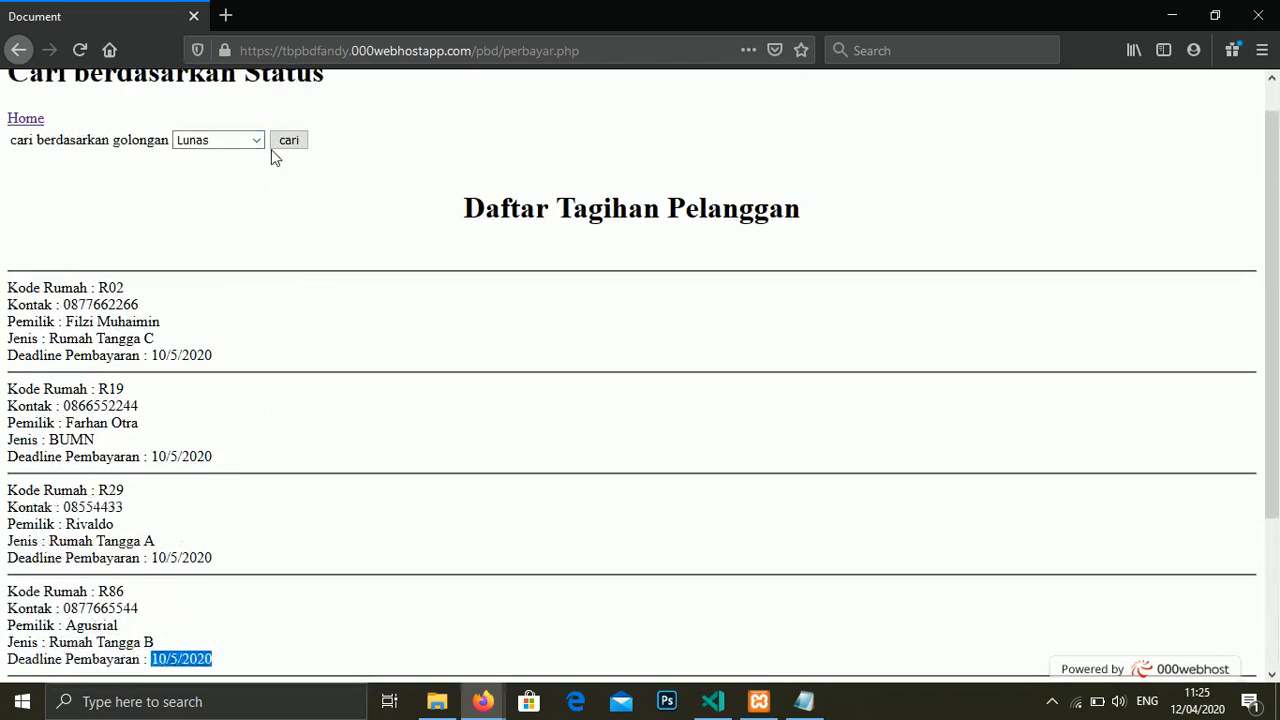
click(280, 143)
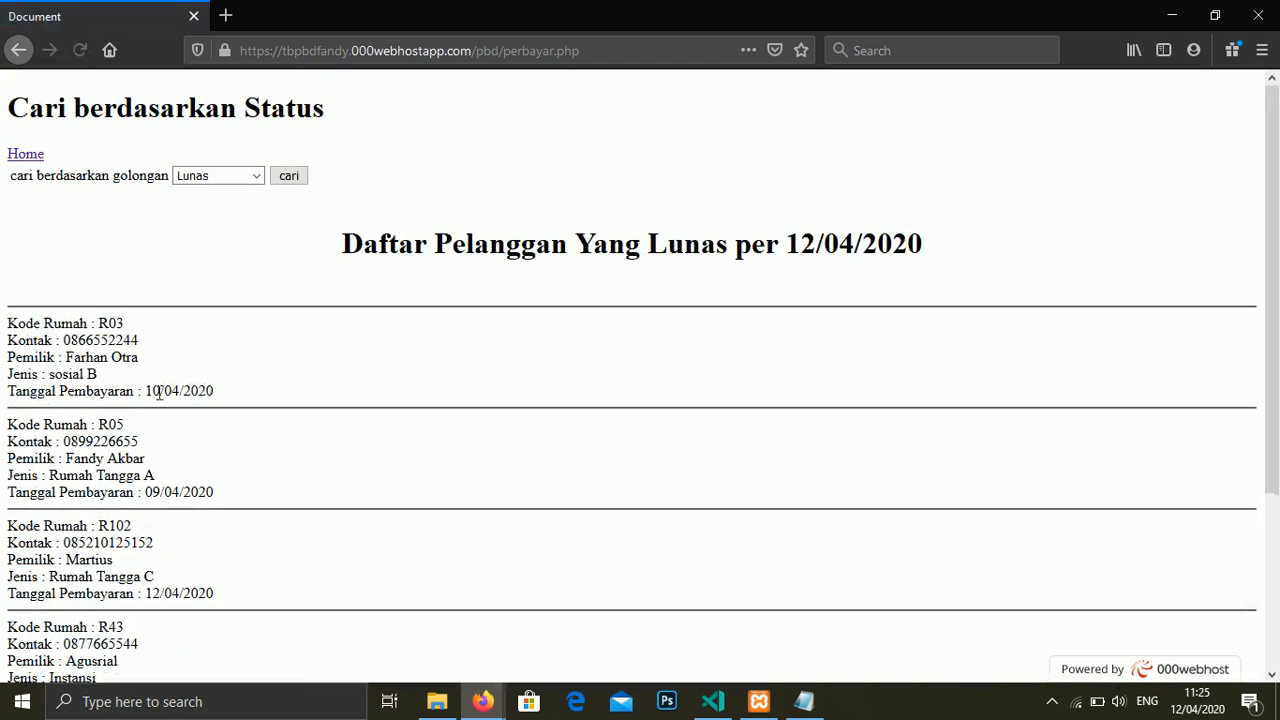
drag(146, 391, 220, 395)
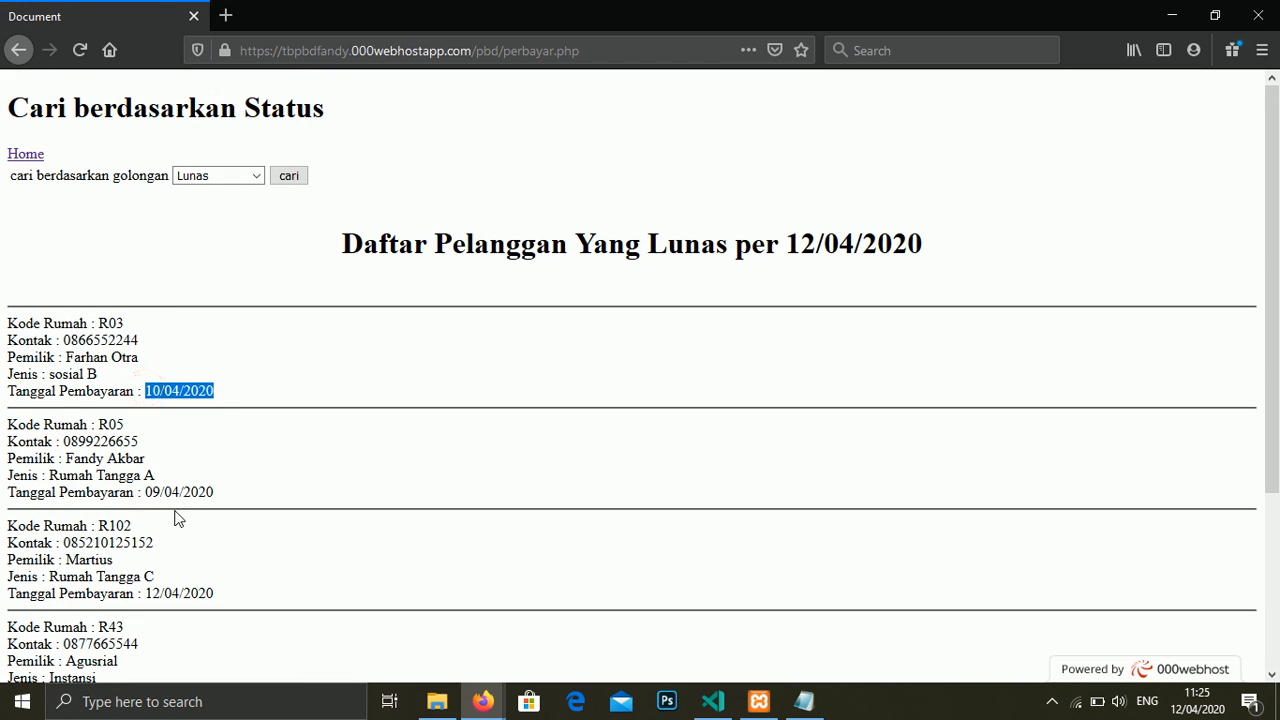
drag(145, 492, 223, 491)
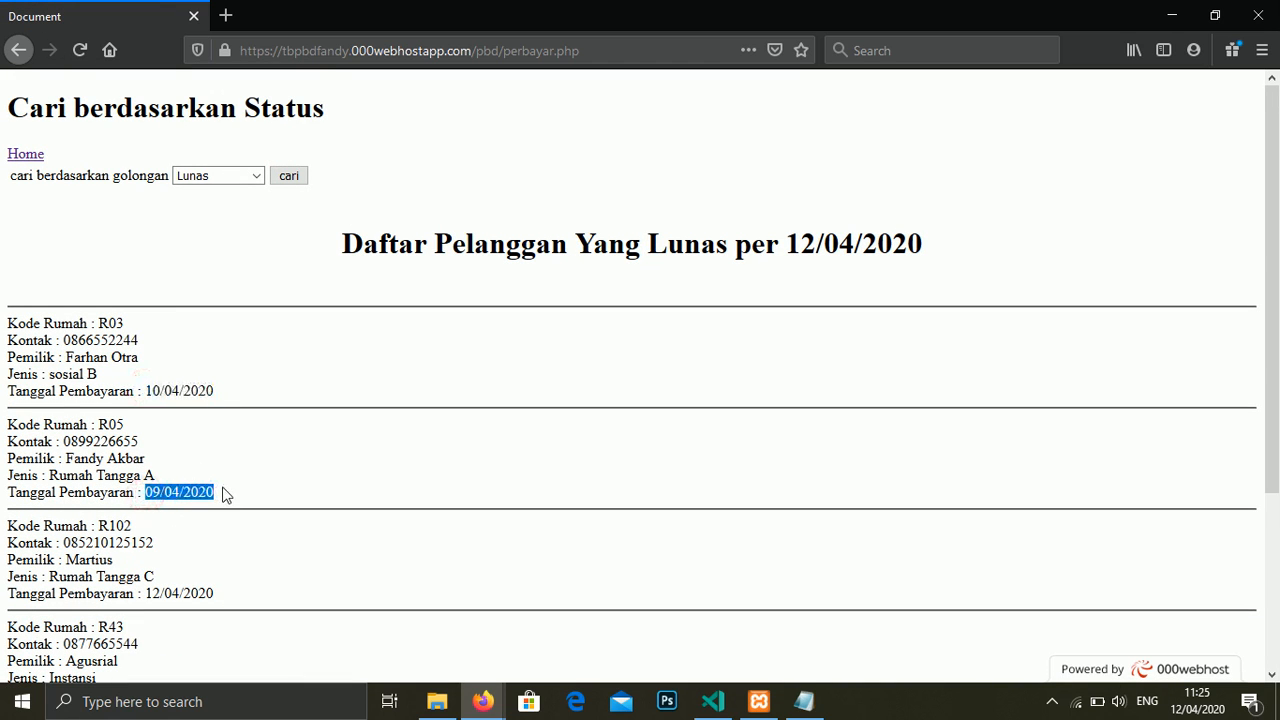
scroll(206, 523, down, 2)
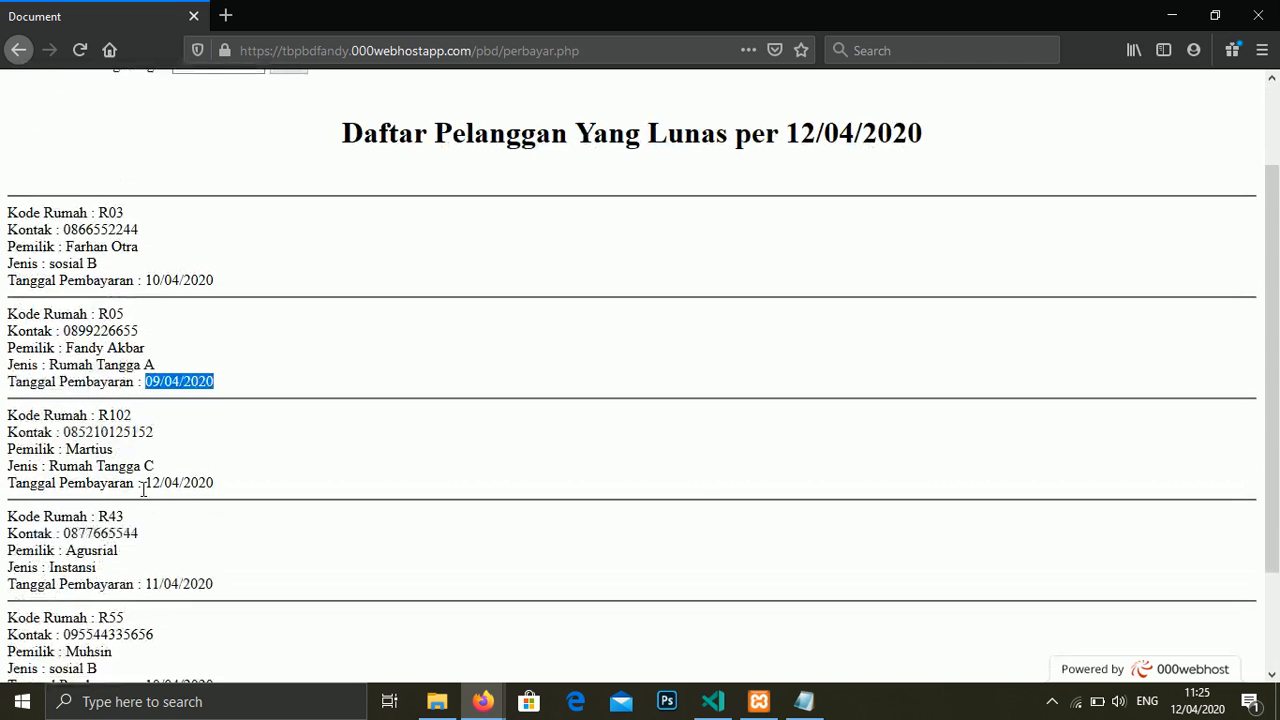
drag(145, 483, 215, 483)
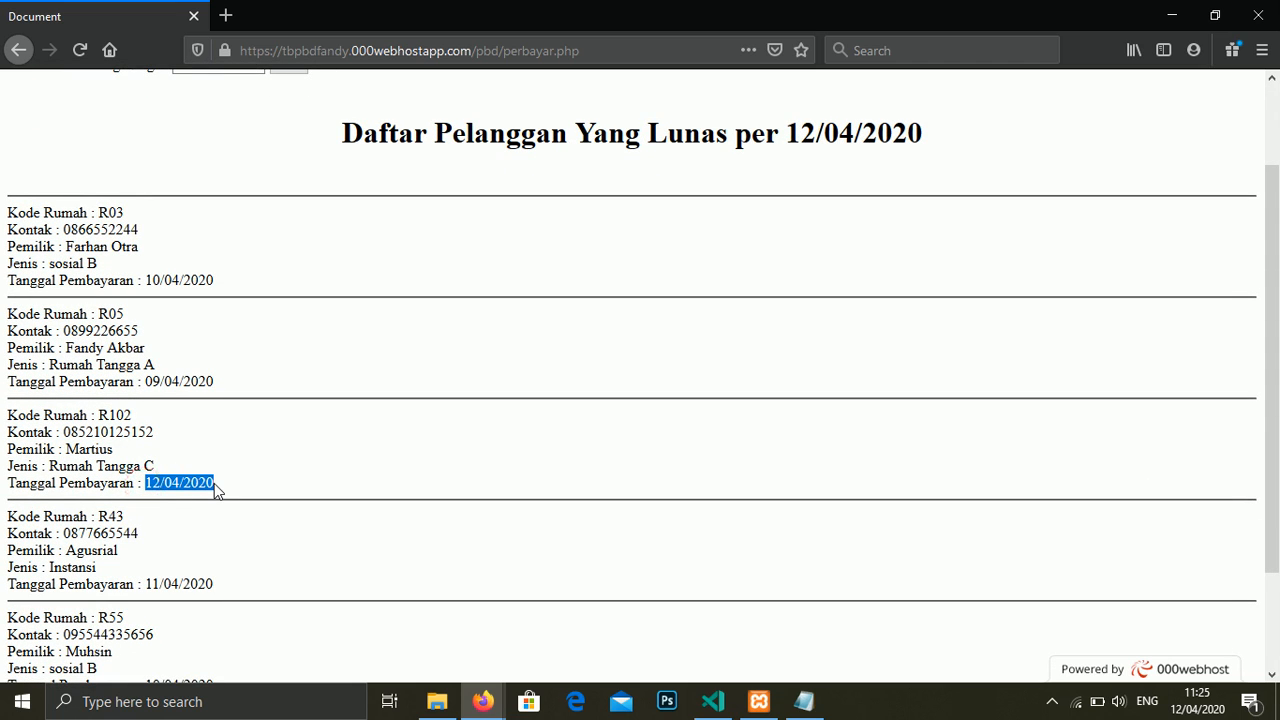
scroll(214, 484, up, 2)
scroll(214, 486, down, 2)
Open the income report from the home page and examine the 4/2020 payment amounts and the monthly subtotal.
scroll(214, 486, up, 3)
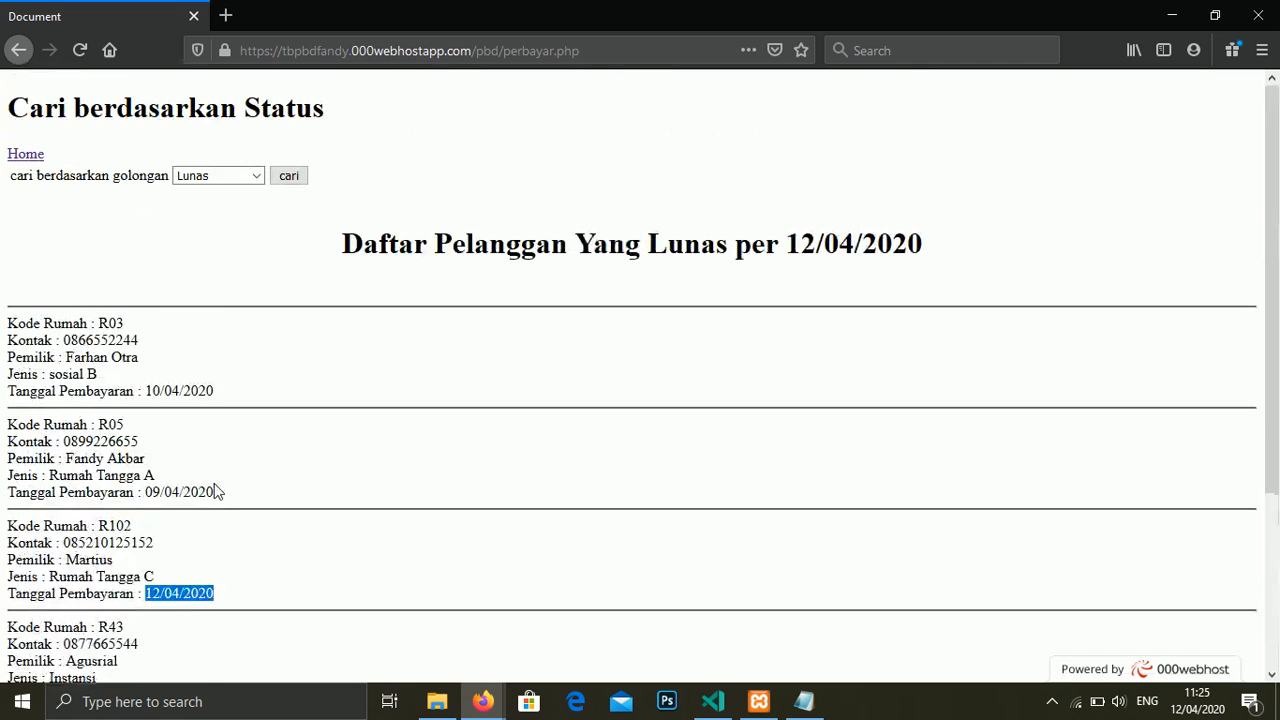
click(28, 157)
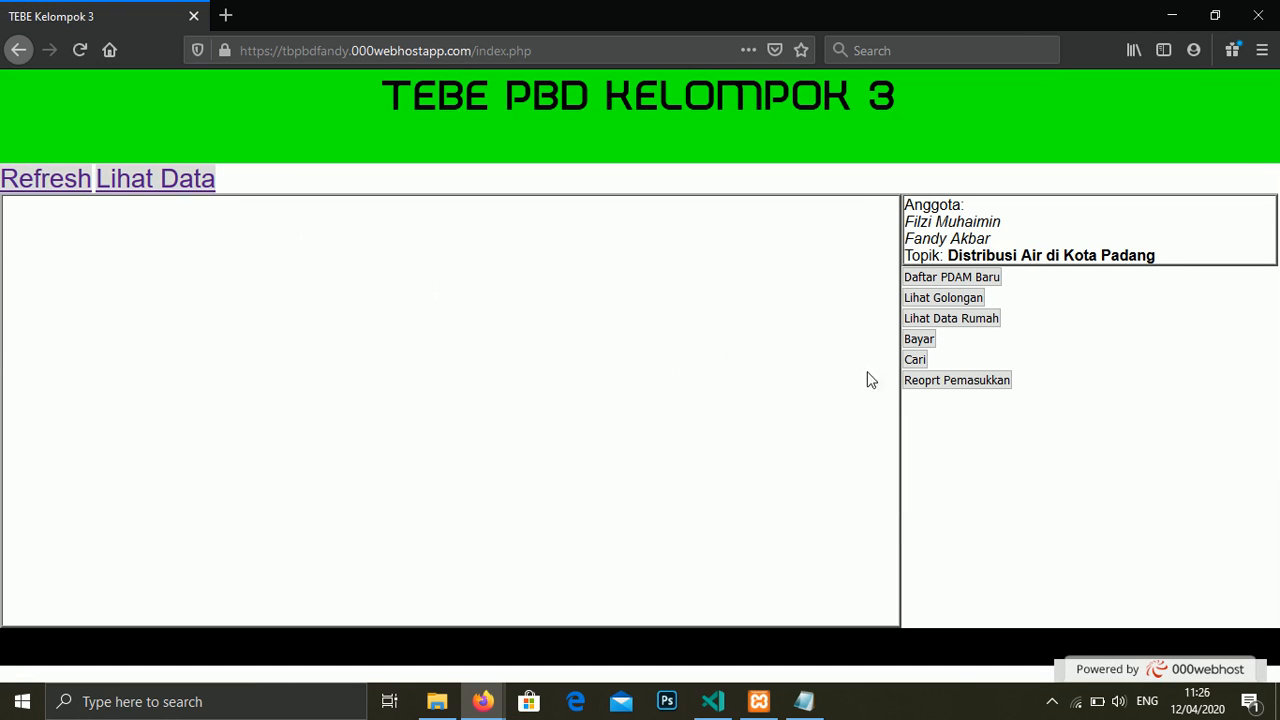
click(924, 388)
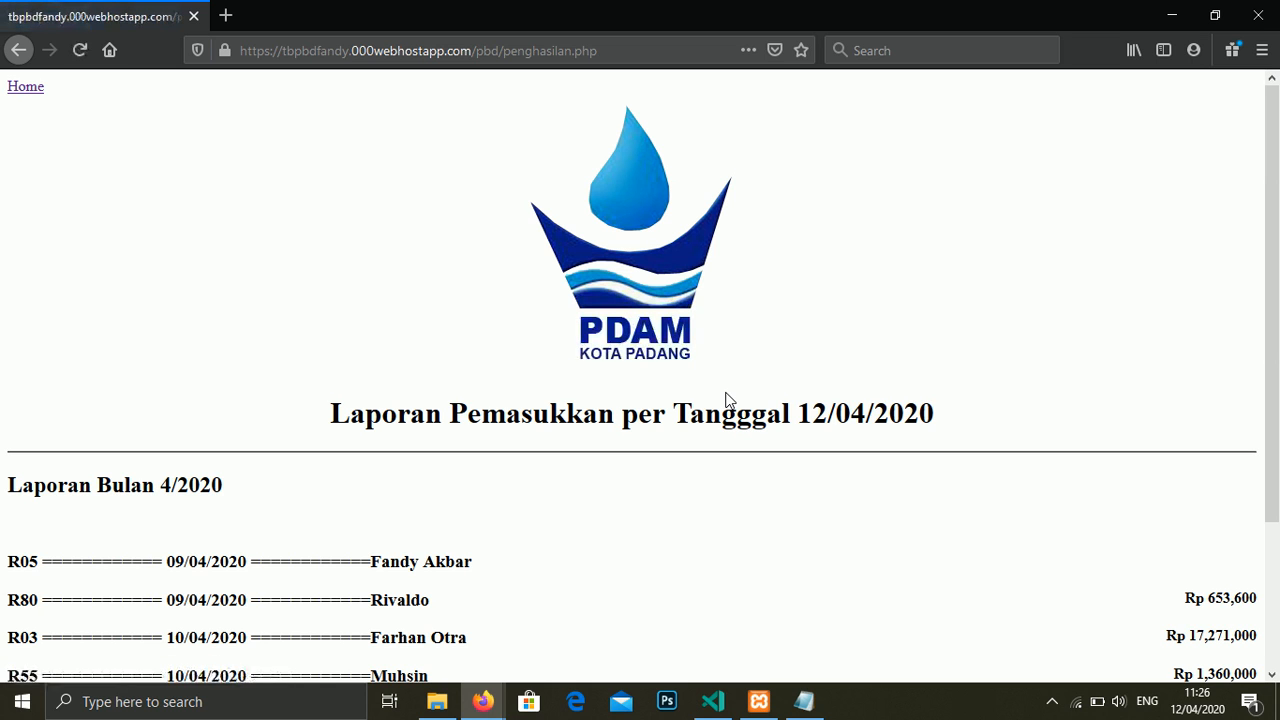
scroll(728, 400, down, 3)
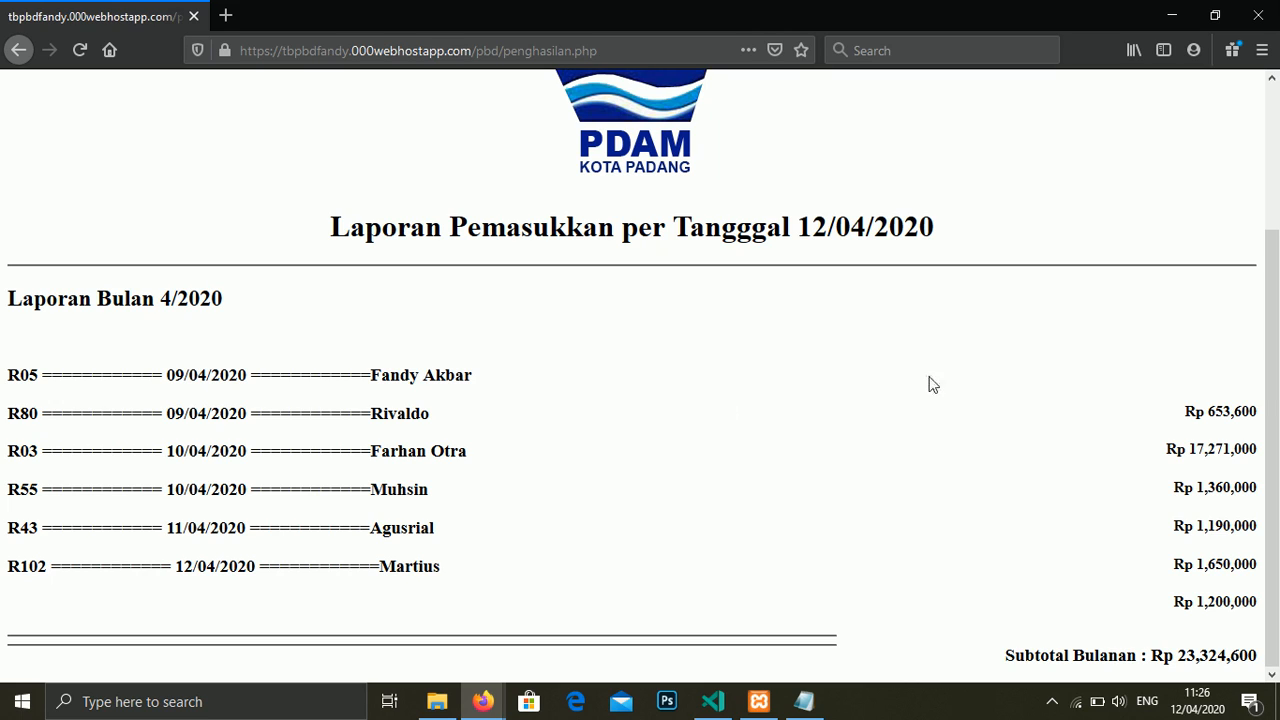
scroll(988, 368, up, 3)
scroll(988, 371, down, 3)
drag(1183, 415, 1181, 641)
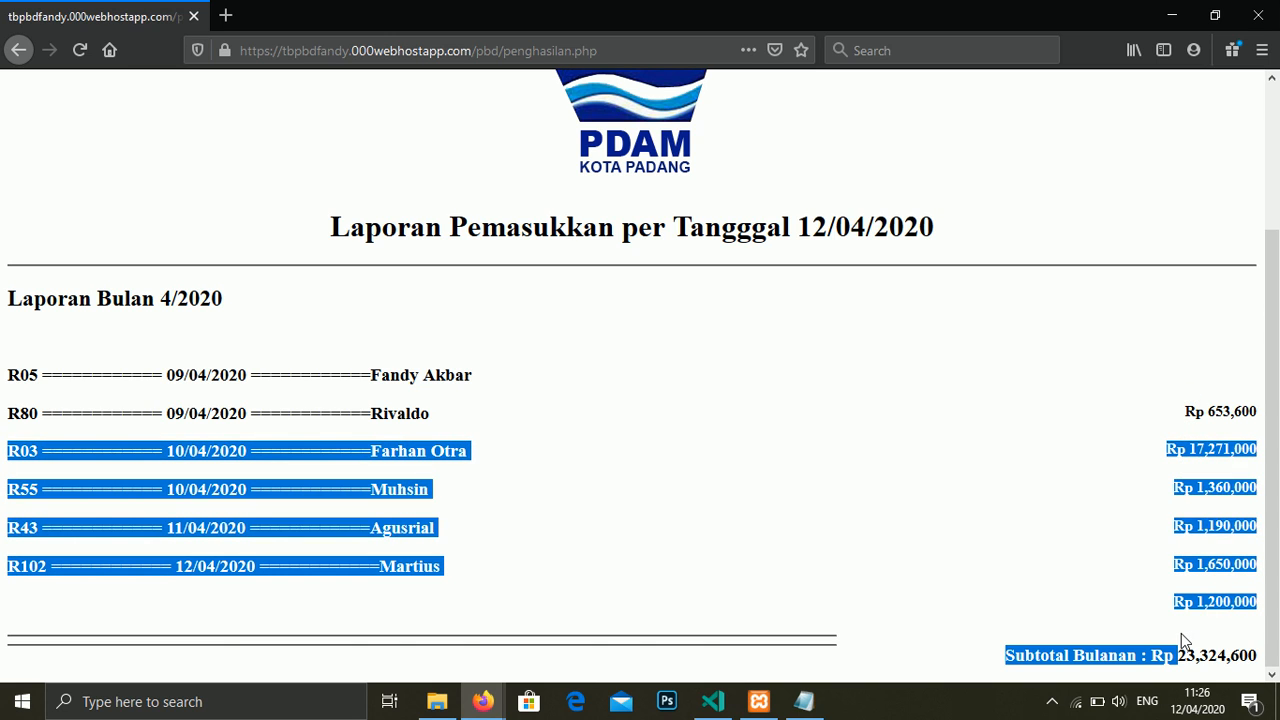
click(672, 453)
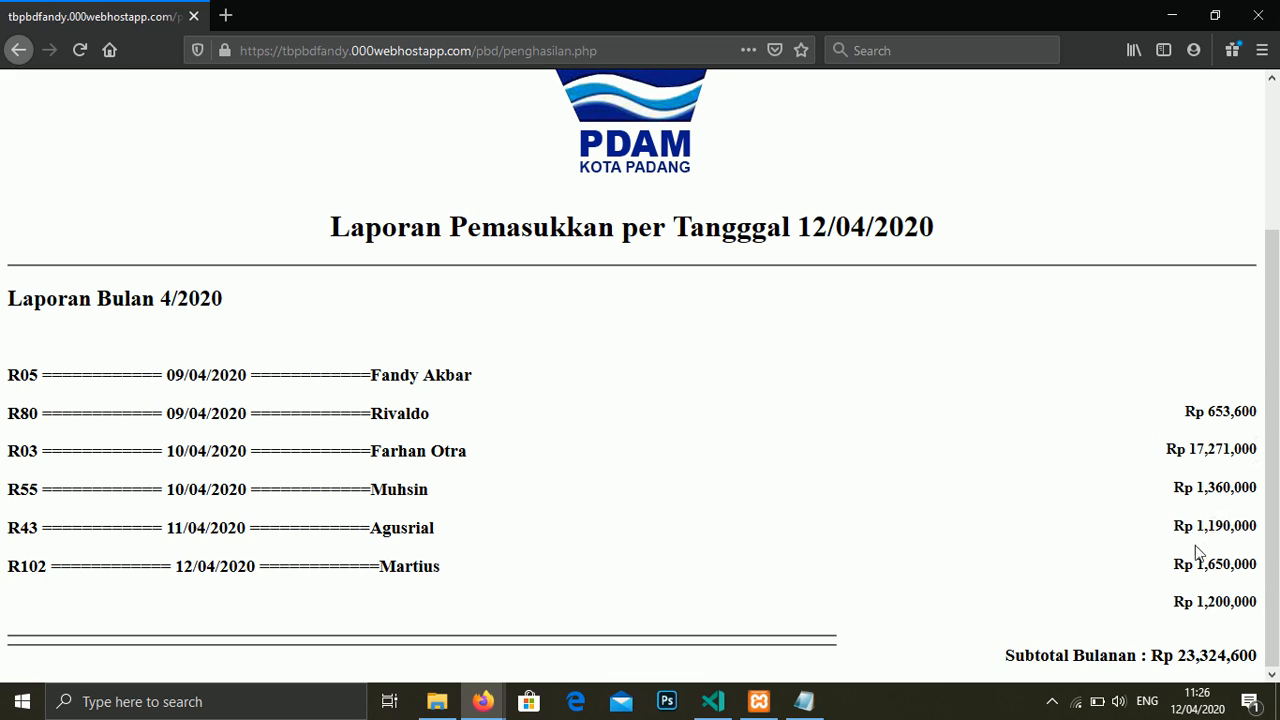
drag(1152, 660, 1258, 662)
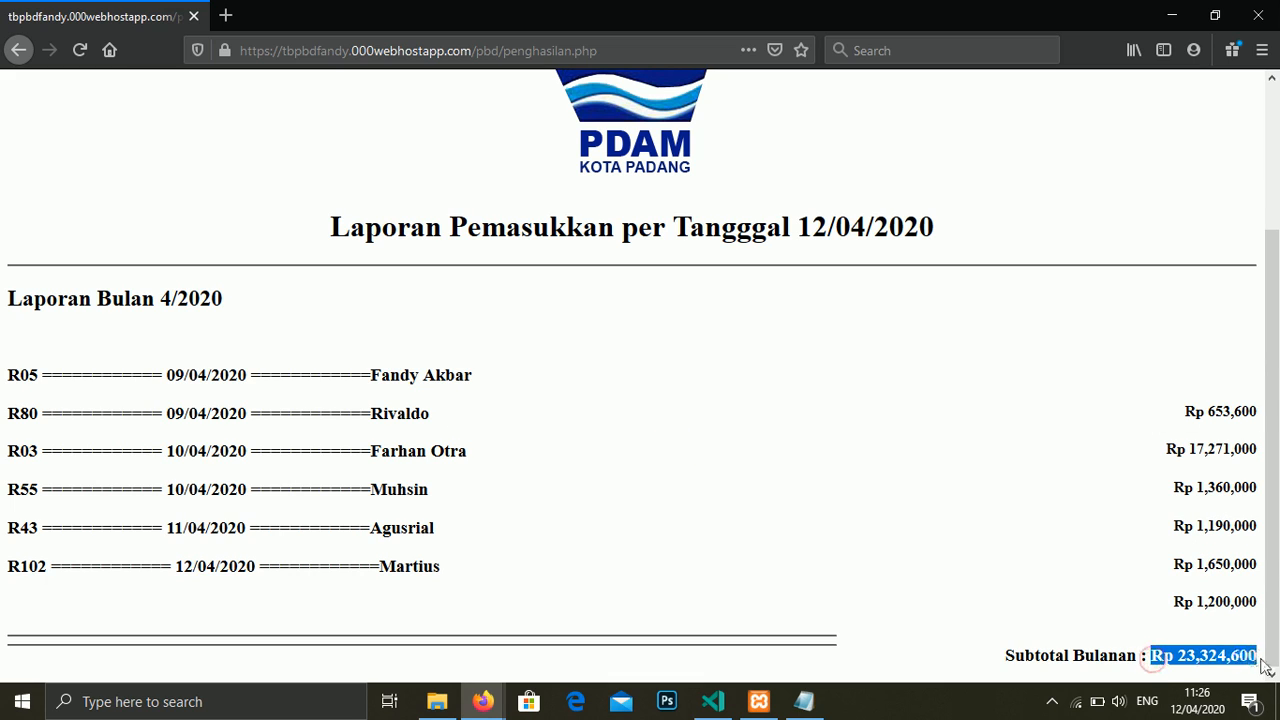